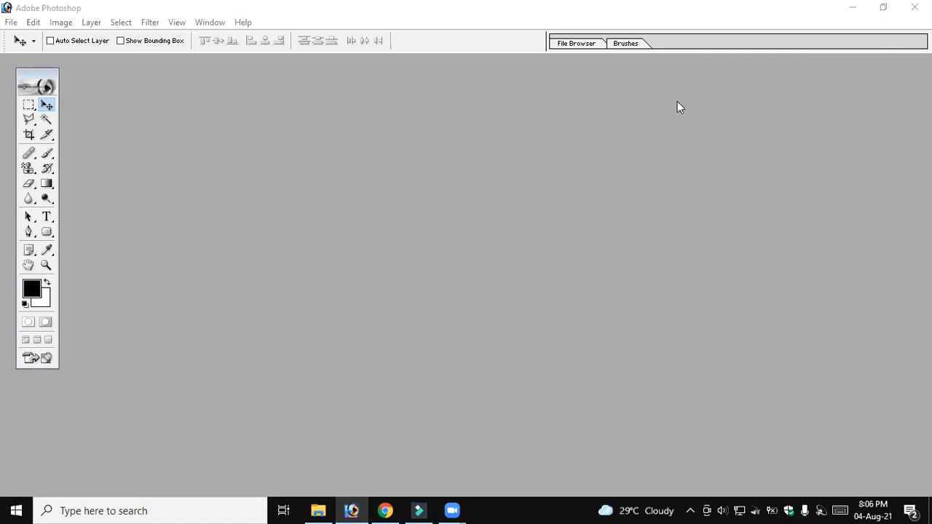
# Create a white 11 × 14 inch RGB document at 300 pixels/inch and arrange the toolbox and document window without overlap
pyautogui.click(40, 69)
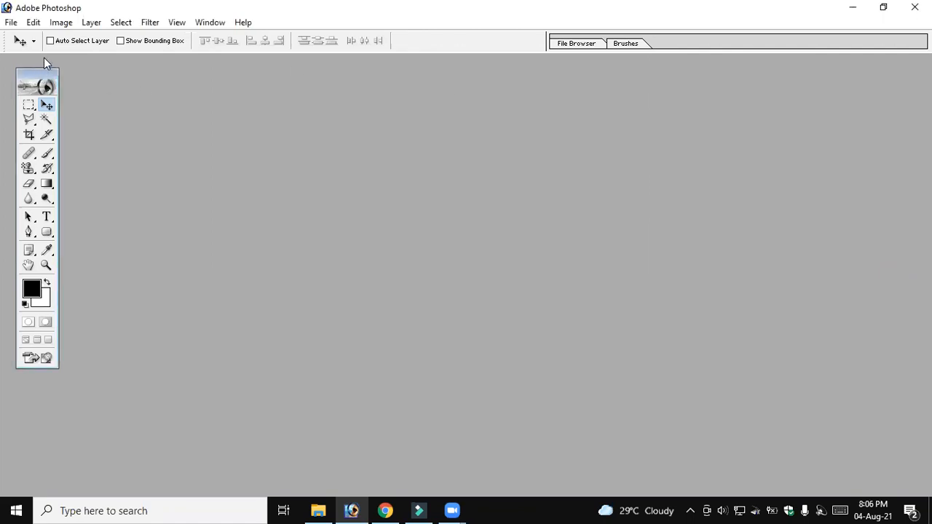
pyautogui.moveTo(39, 70); pyautogui.dragTo(34, 61)
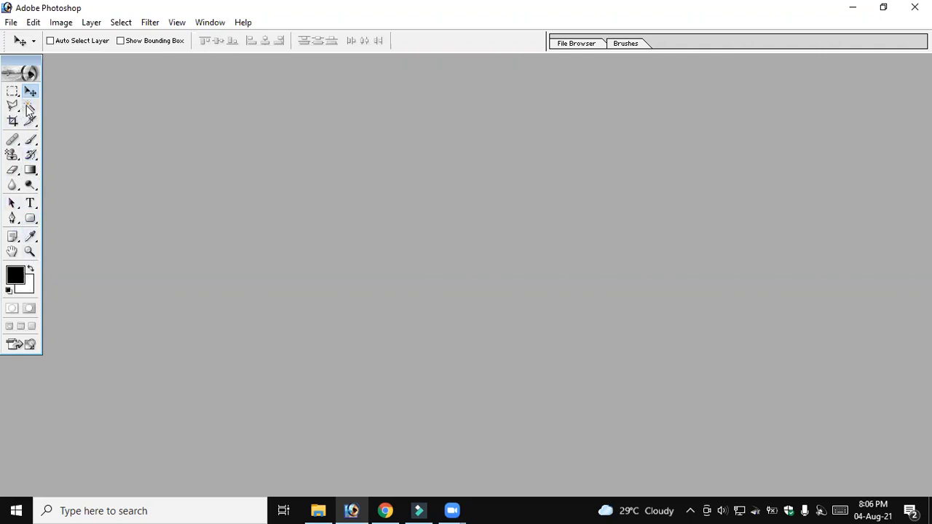
pyautogui.click(9, 23)
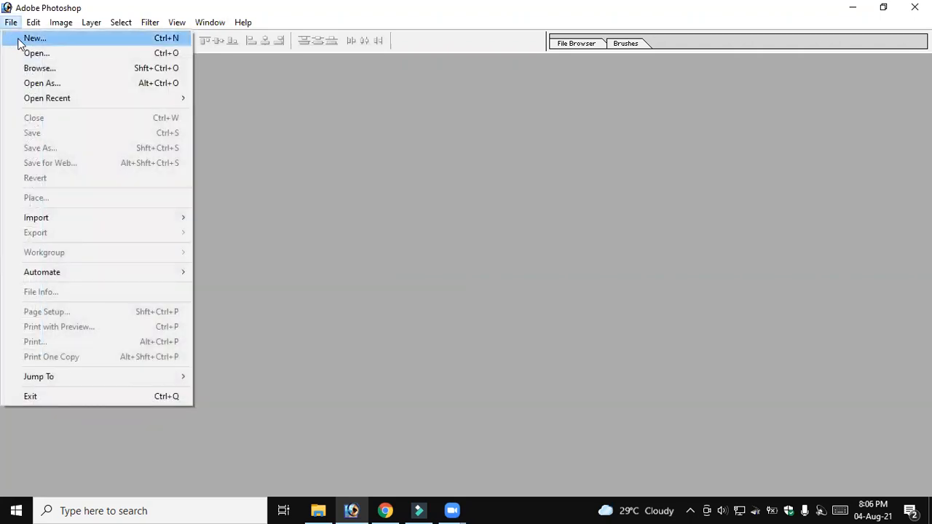
pyautogui.click(32, 38)
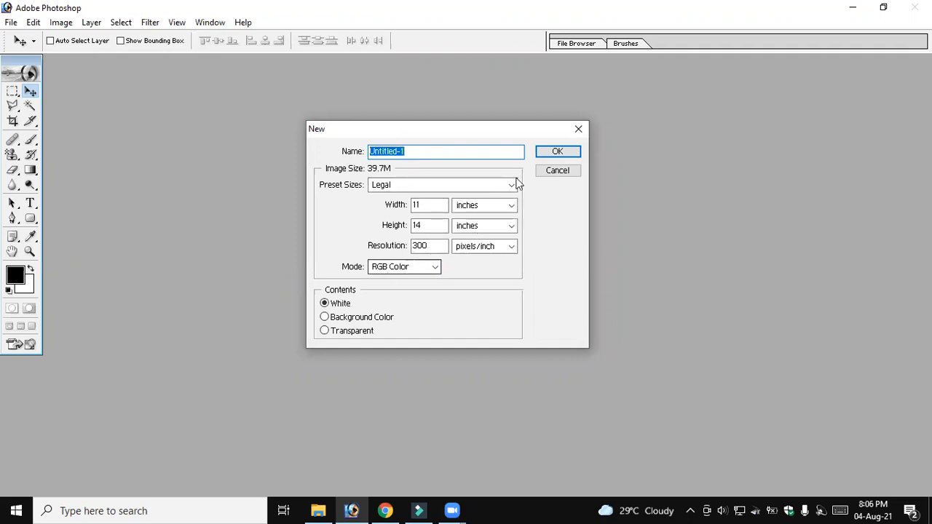
pyautogui.click(552, 153)
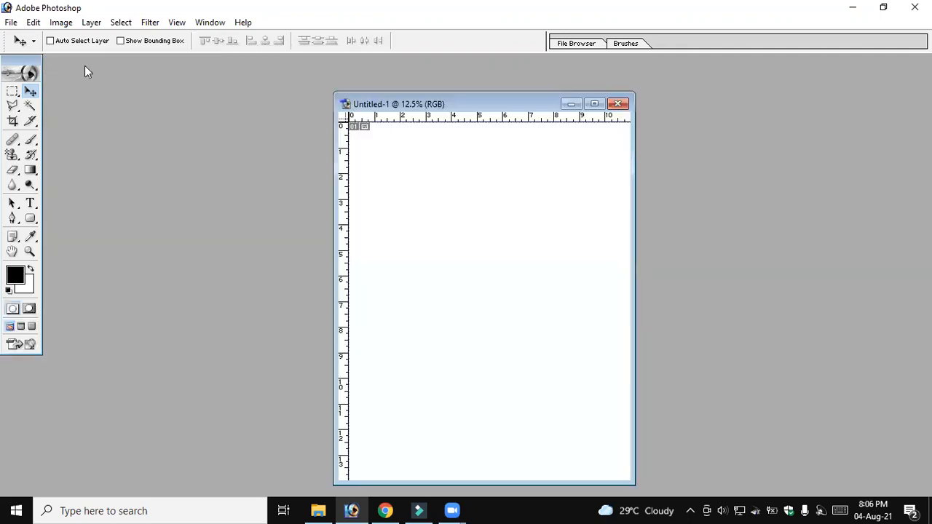
pyautogui.moveTo(84, 66); pyautogui.dragTo(134, 83)
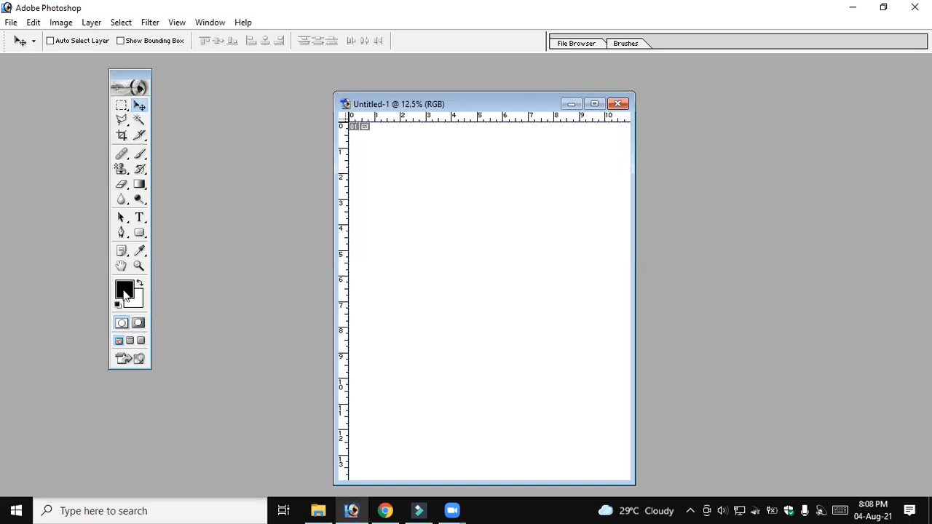
pyautogui.click(125, 293)
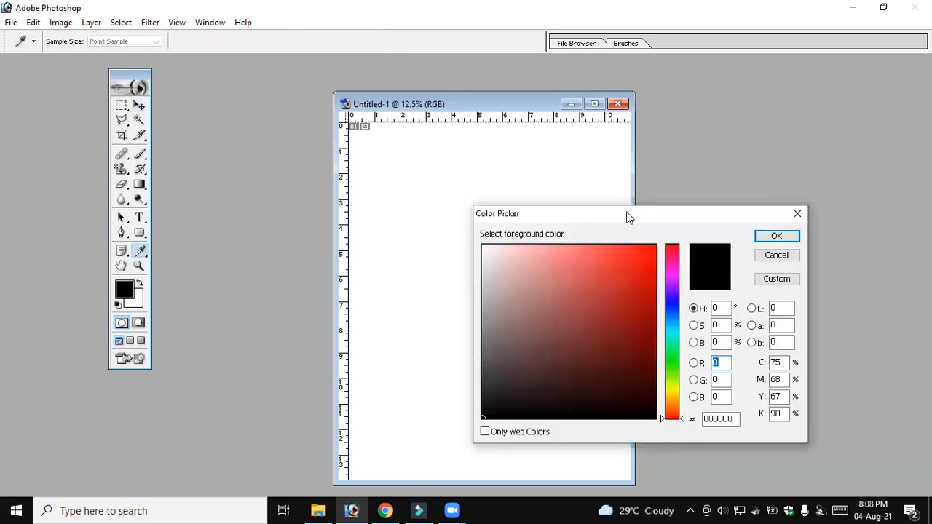
pyautogui.moveTo(522, 212); pyautogui.dragTo(442, 189)
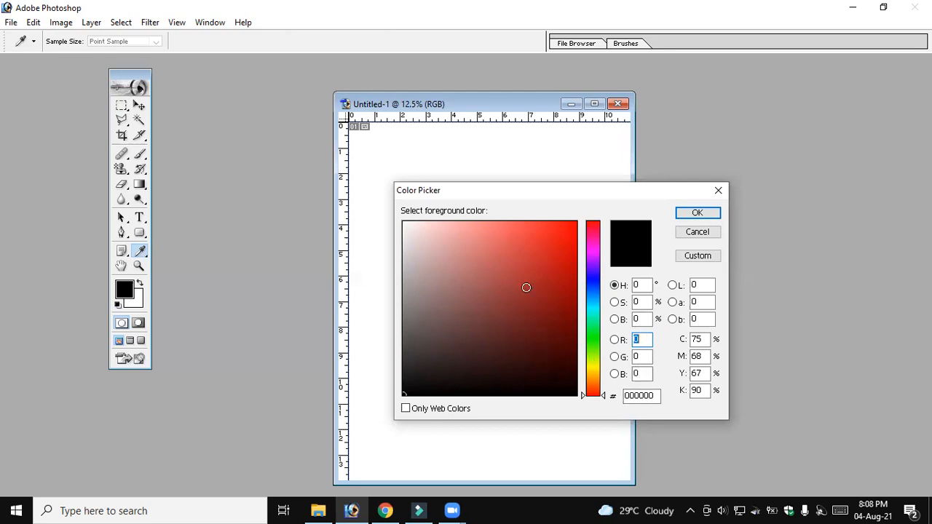
pyautogui.click(606, 399)
pyautogui.moveTo(605, 400); pyautogui.dragTo(604, 368)
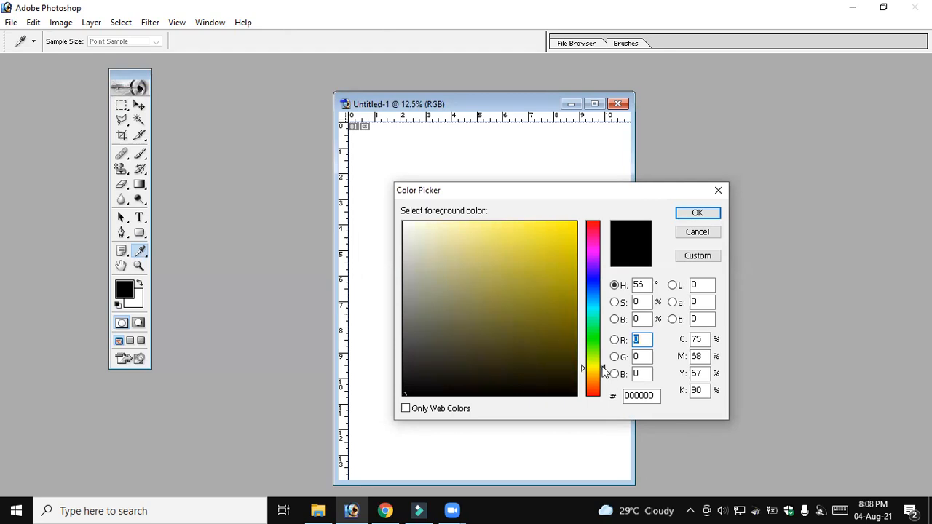
pyautogui.moveTo(602, 355); pyautogui.dragTo(599, 309)
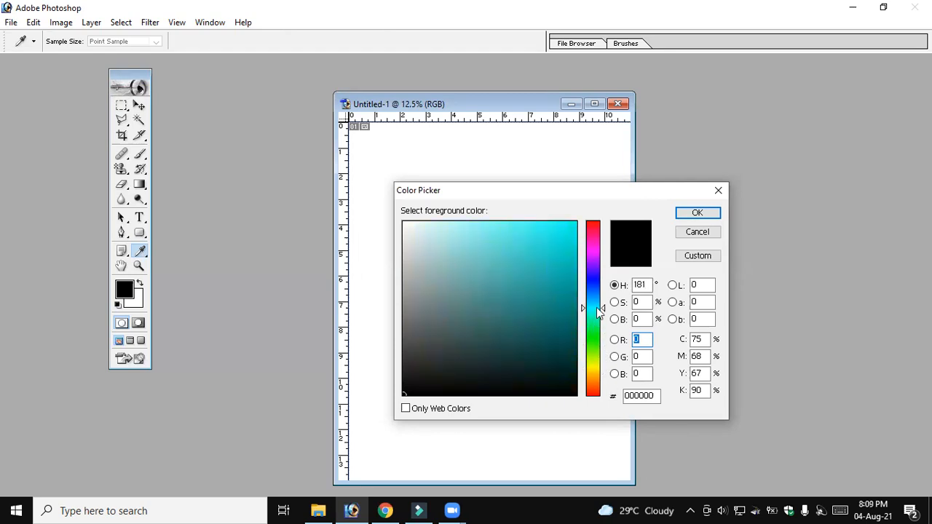
pyautogui.click(603, 277)
pyautogui.click(602, 221)
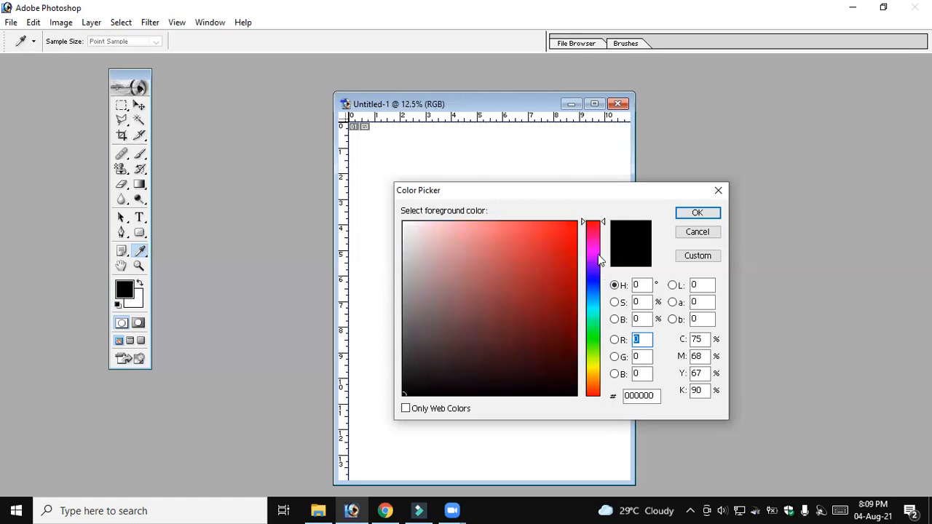
pyautogui.click(600, 351)
pyautogui.click(601, 260)
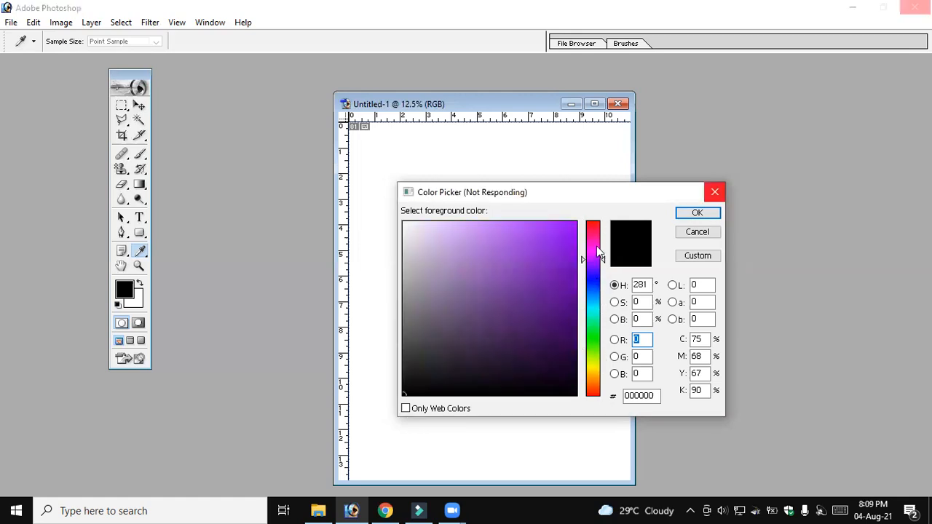
pyautogui.press('Escape')
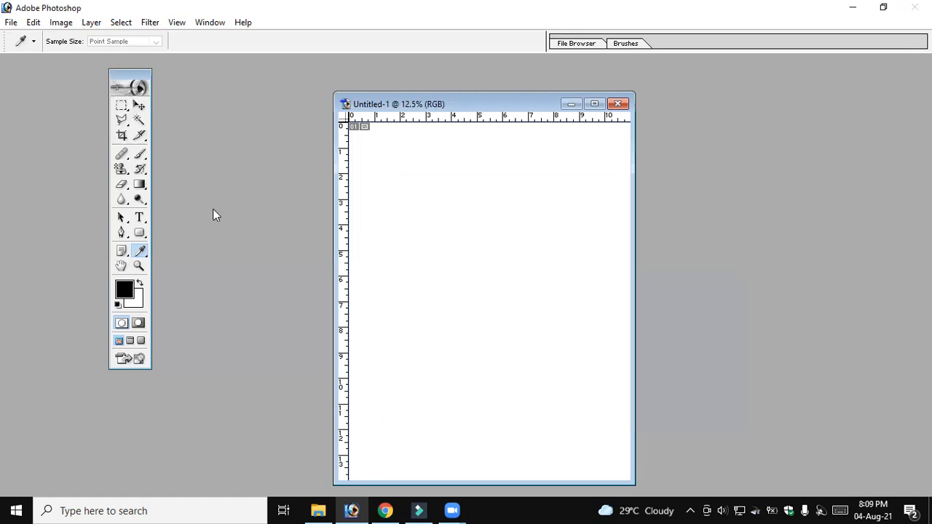
# Select a dark green foreground color, #074A02, at hue 116° in the Color Picker
pyautogui.click(123, 296)
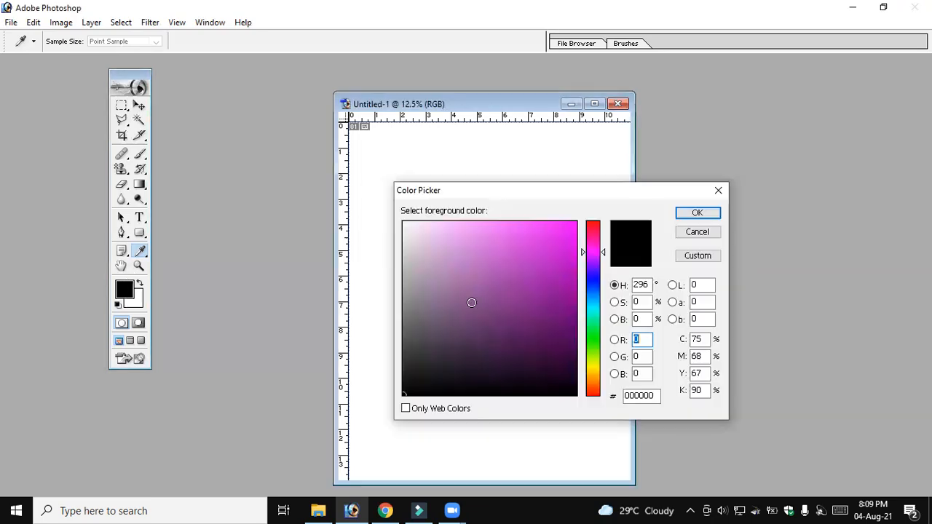
pyautogui.click(603, 304)
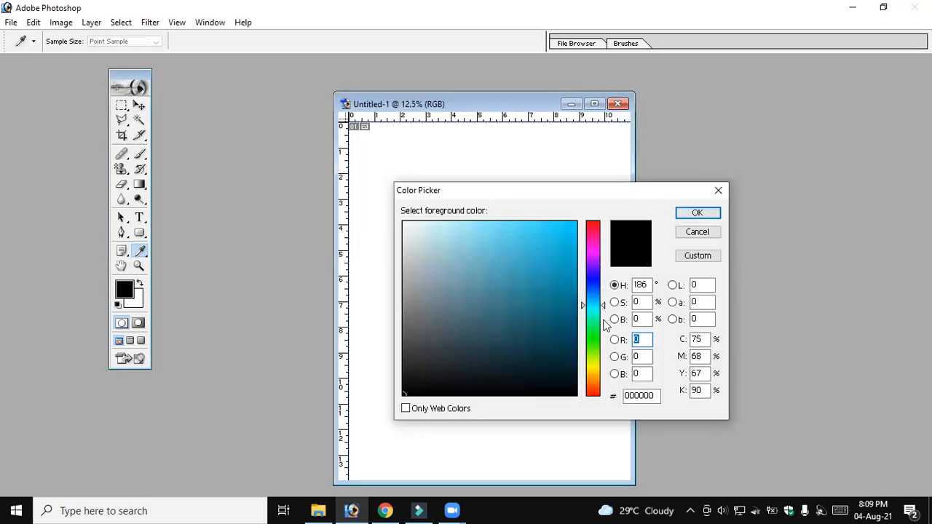
pyautogui.click(604, 346)
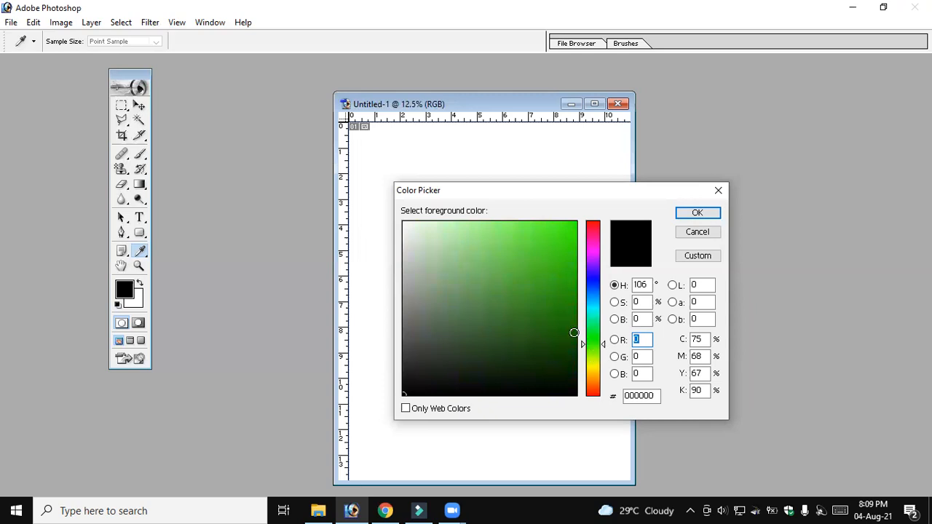
pyautogui.click(595, 340)
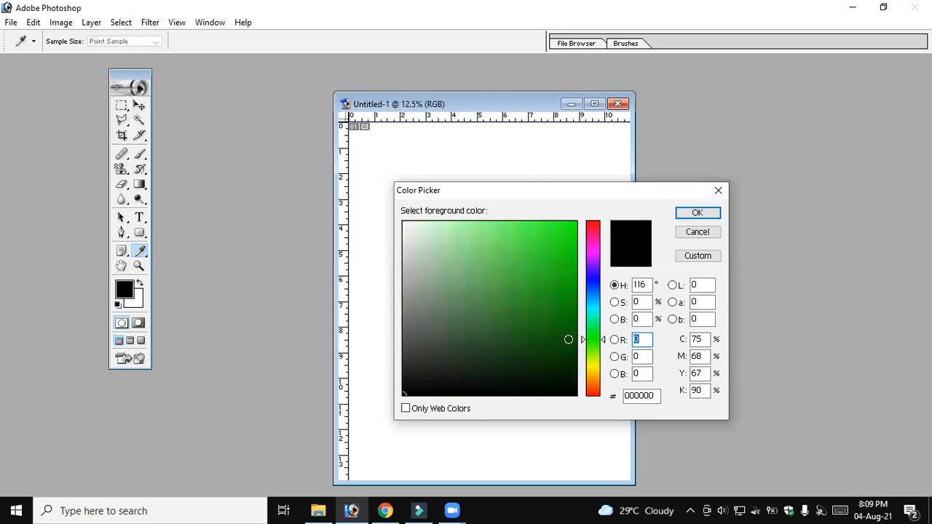
pyautogui.click(571, 345)
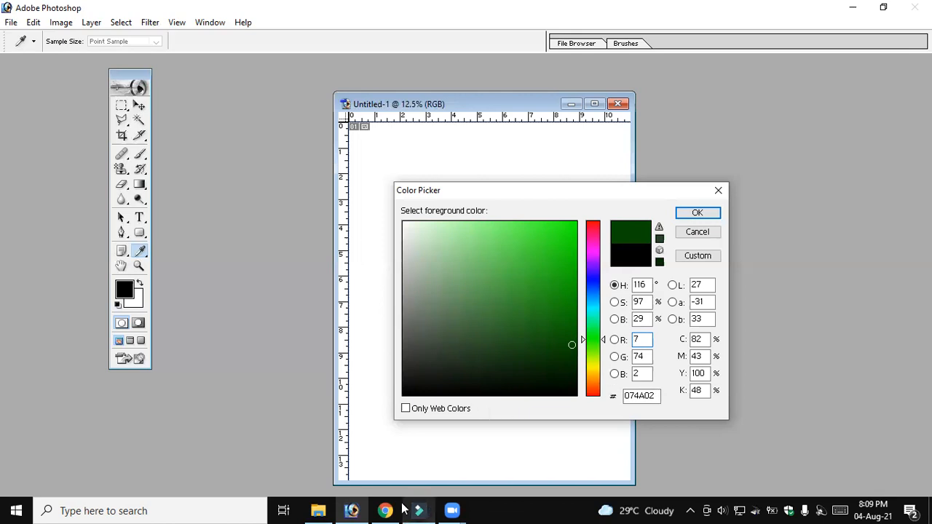
# Switch to Chrome and open google.com
pyautogui.moveTo(394, 504)
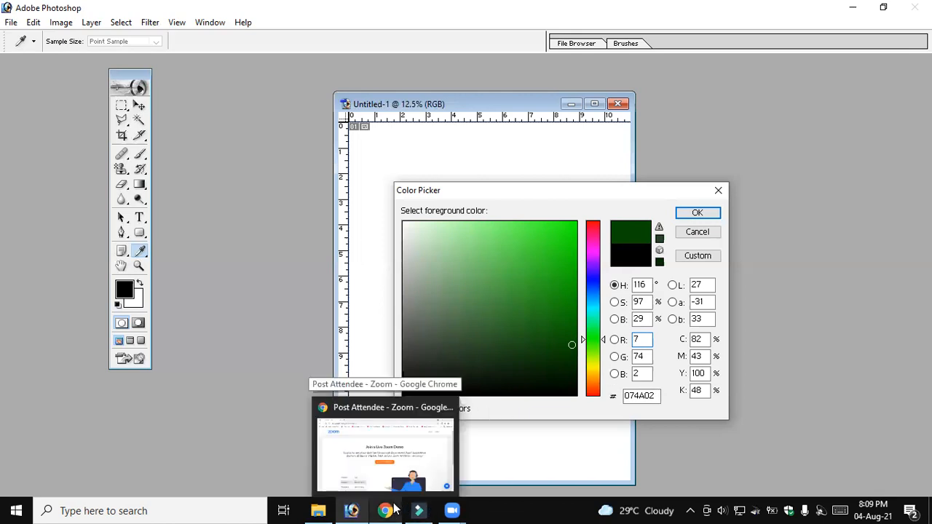
pyautogui.click(396, 510)
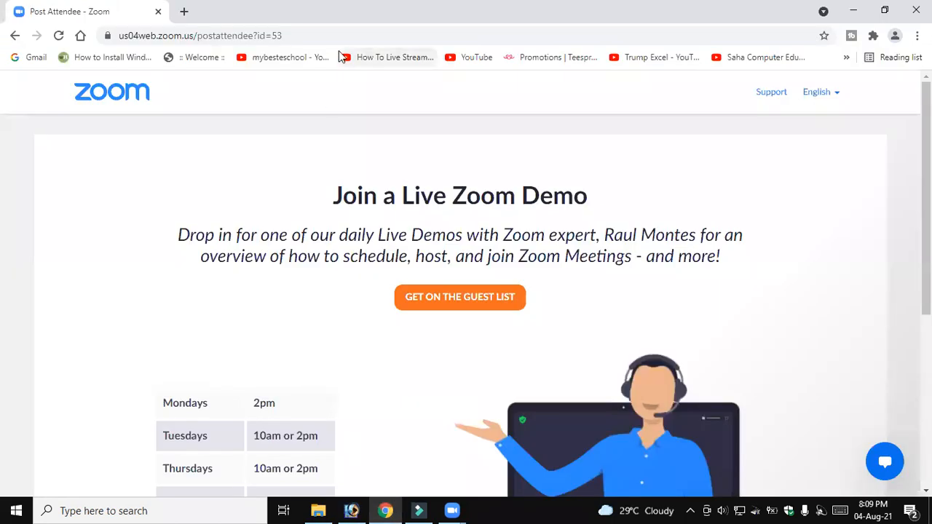
pyautogui.click(236, 38)
pyautogui.write('g')
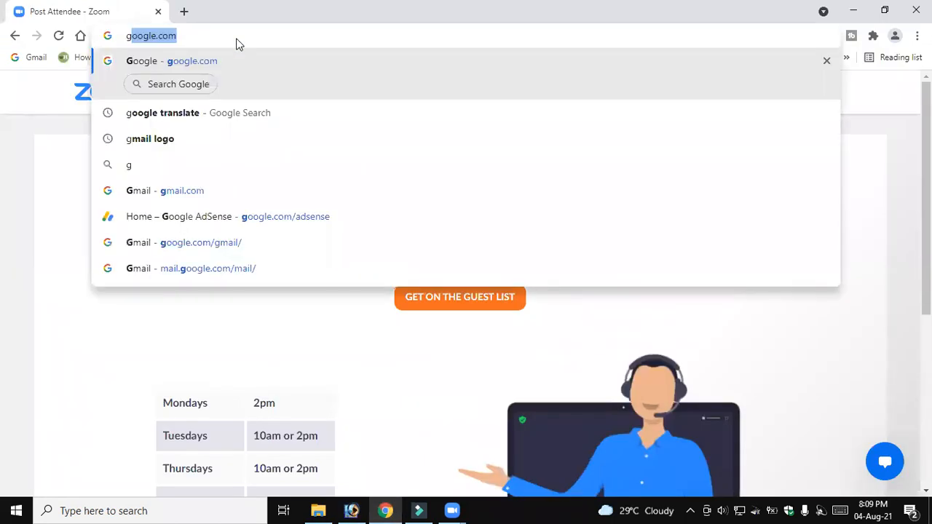
pyautogui.press('Return')
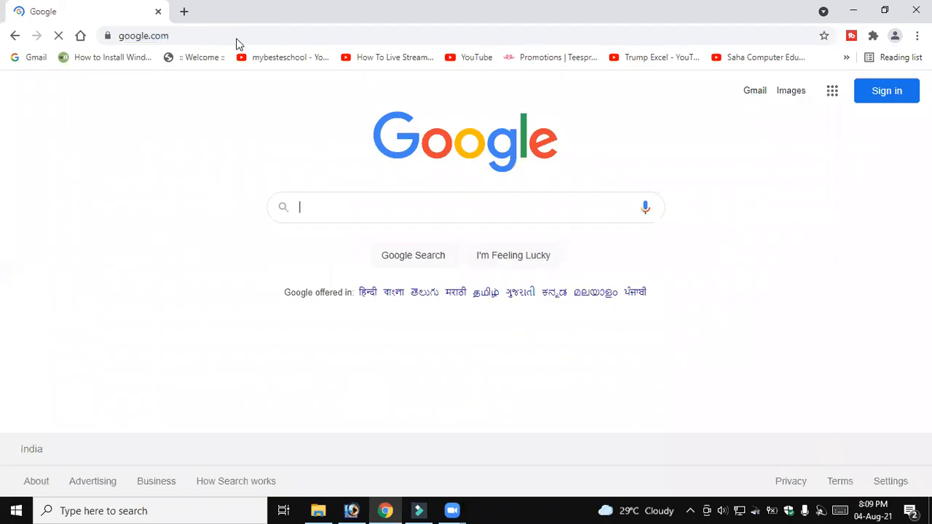
# Search Google for "colour codes"
pyautogui.write('html col')
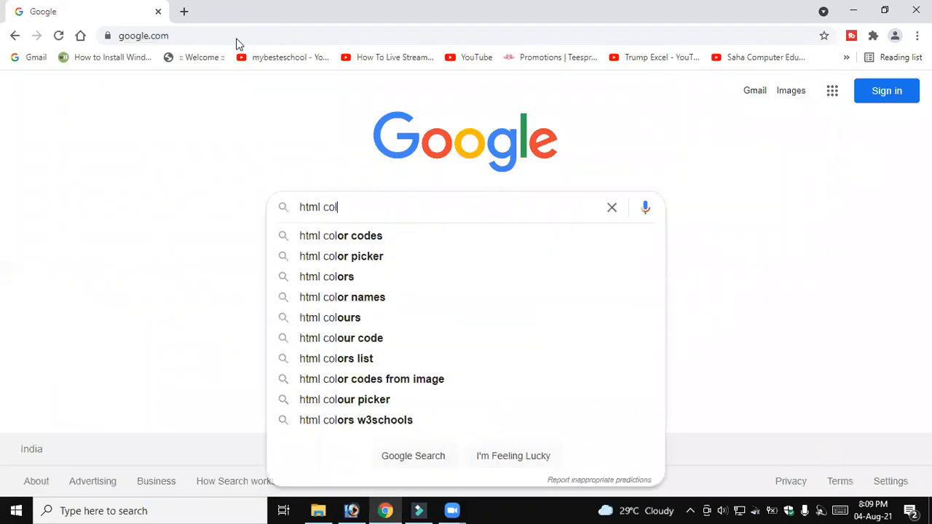
pyautogui.press('BackSpace')
pyautogui.press('BackSpace')
pyautogui.press('BackSpace')
pyautogui.press('BackSpace')
pyautogui.press('BackSpace')
pyautogui.press('BackSpace')
pyautogui.press('BackSpace')
pyautogui.press('BackSpace')
pyautogui.write('colo')
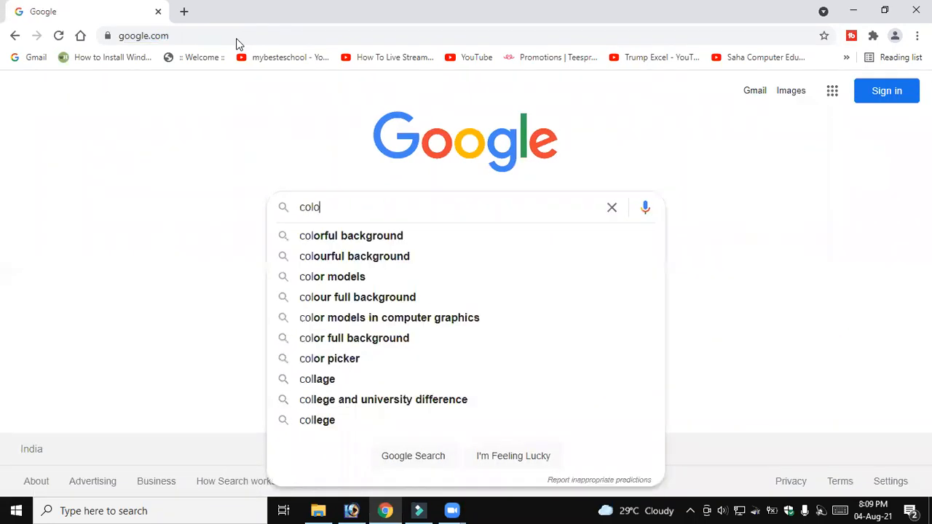
pyautogui.write('ur cod')
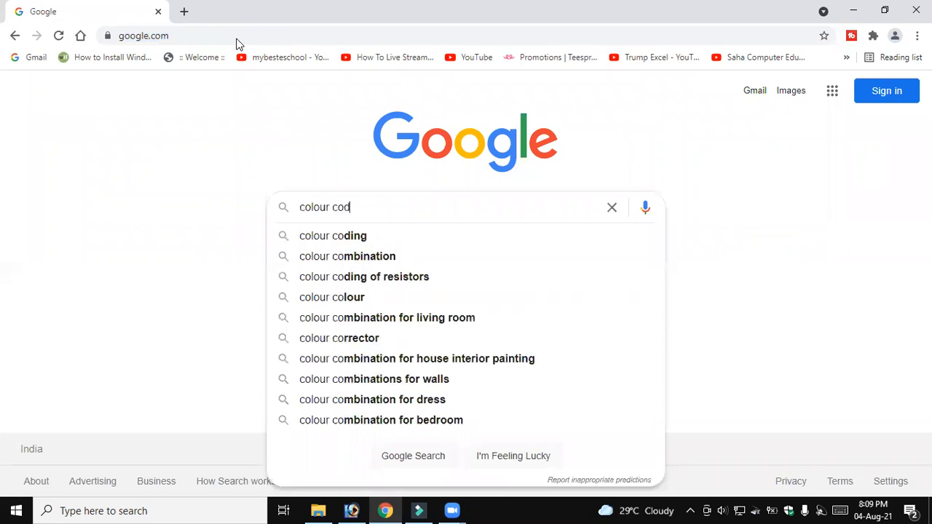
pyautogui.write('es')
pyautogui.press('Return')
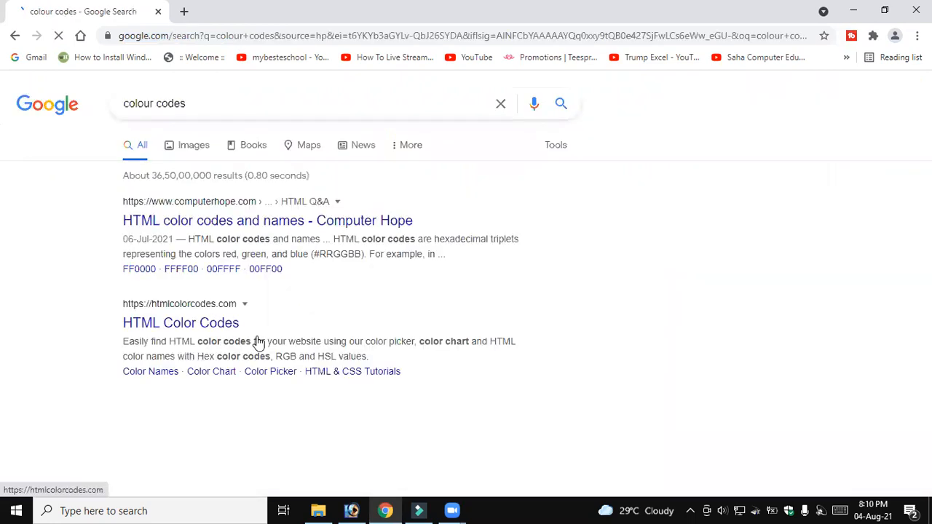
# Browse the image results for color code charts
pyautogui.click(194, 145)
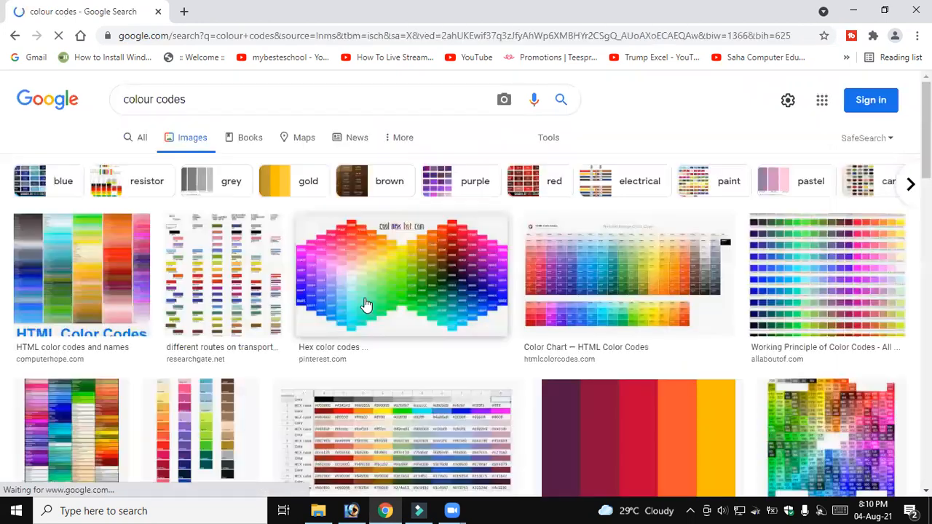
pyautogui.scroll(-4, 386, 306)
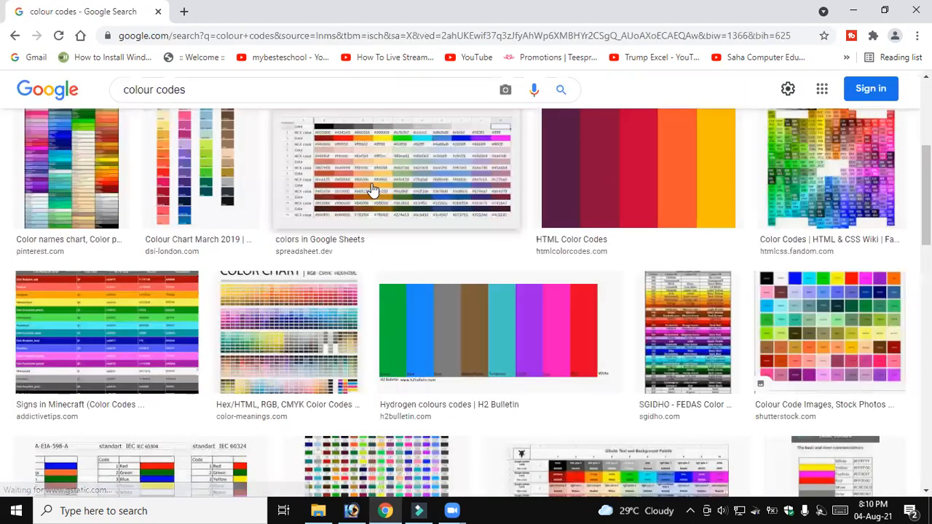
pyautogui.scroll(-3, 405, 251)
pyautogui.scroll(2, 218, 211)
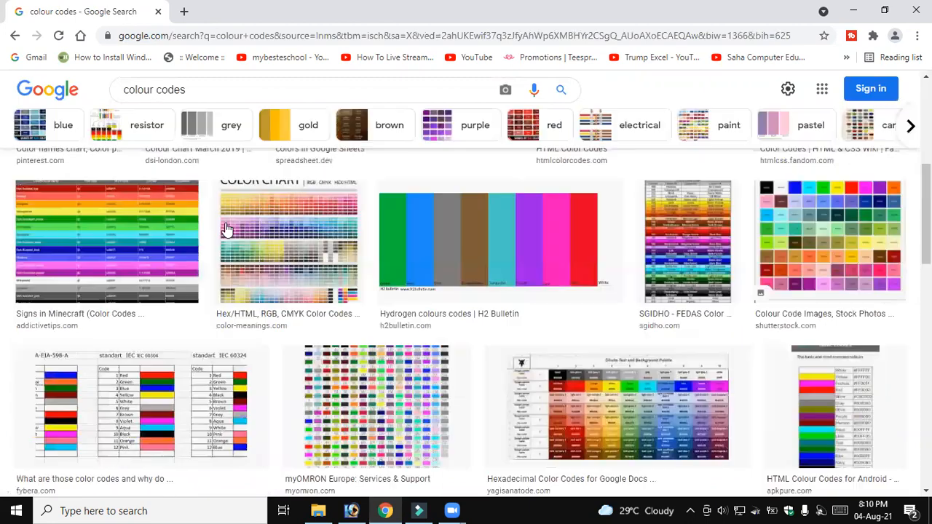
pyautogui.scroll(-5, 233, 241)
pyautogui.scroll(3, 164, 188)
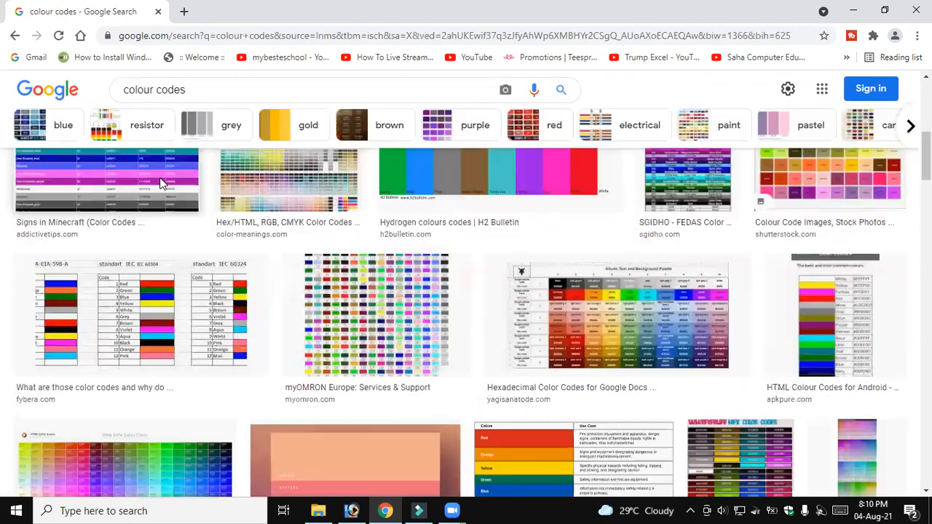
pyautogui.scroll(4, 157, 188)
# Open Computer Hope's "HTML color codes and names" page from the web results and examine the major hexadecimal color codes table
pyautogui.click(142, 138)
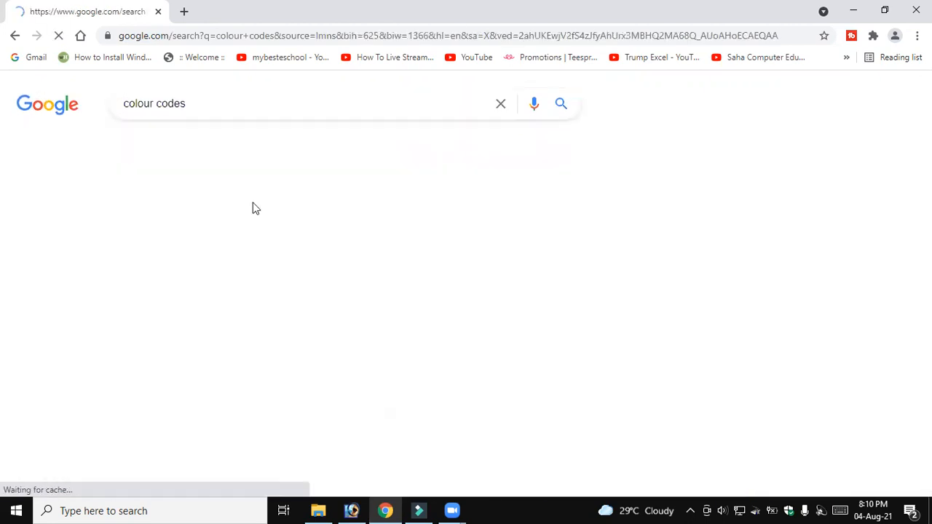
pyautogui.click(300, 220)
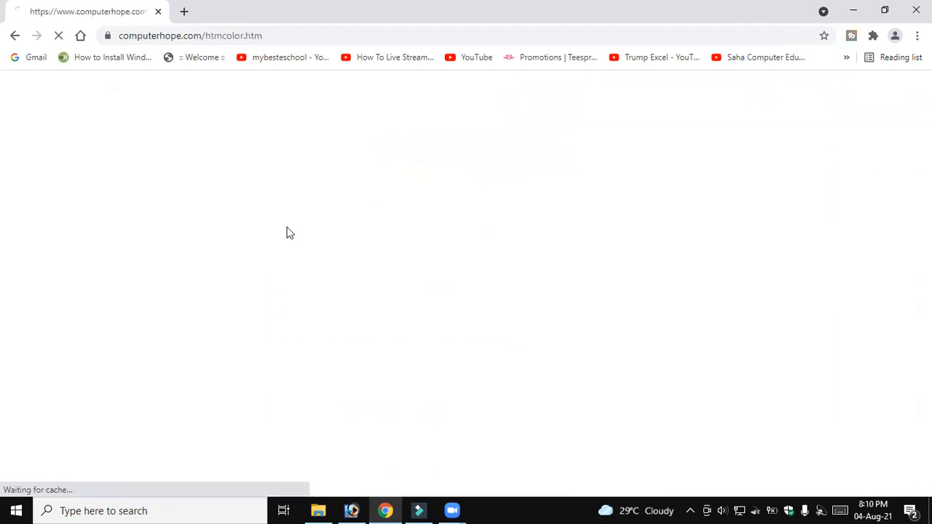
pyautogui.scroll(-5, 539, 288)
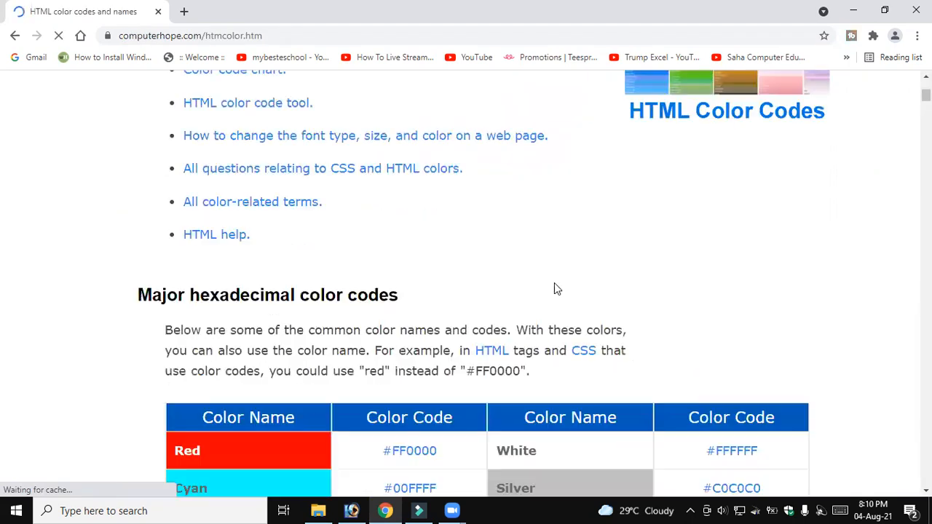
pyautogui.scroll(-2, 548, 305)
pyautogui.scroll(-1, 442, 241)
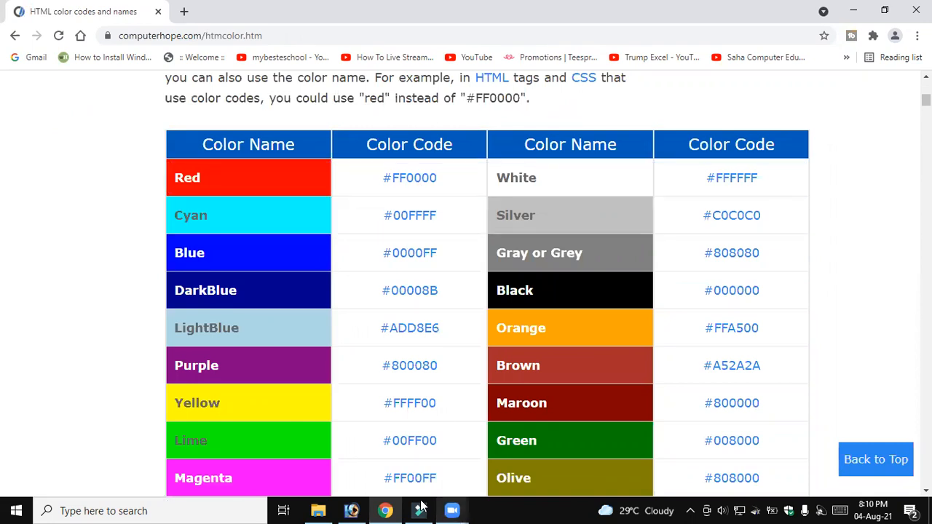
# Switch back to Photoshop and set the foreground color's hexadecimal code to FF0000
pyautogui.click(364, 509)
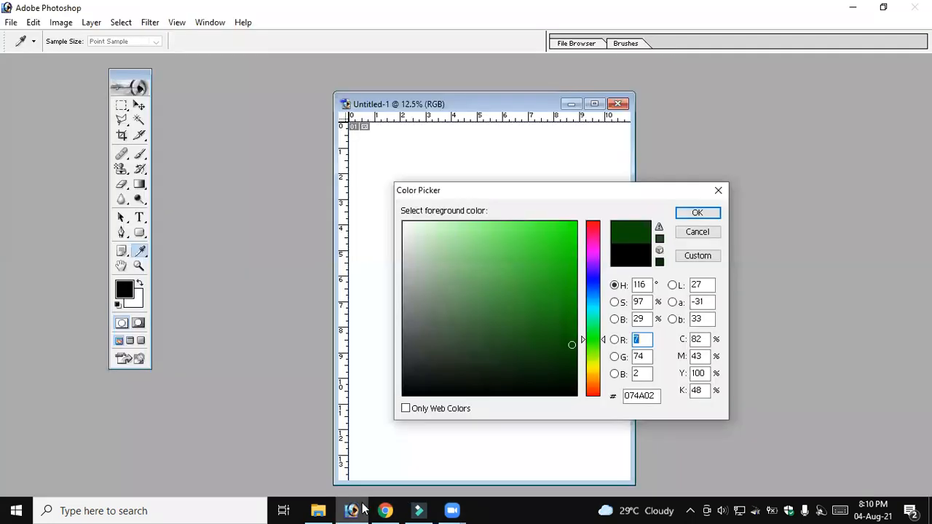
pyautogui.click(645, 395)
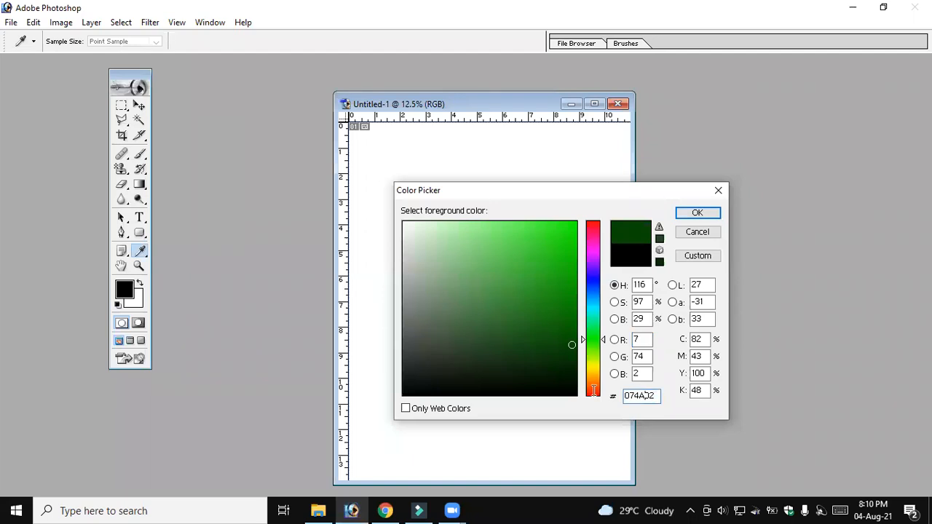
pyautogui.hotkey('ctrl', 'a')
pyautogui.write('F')
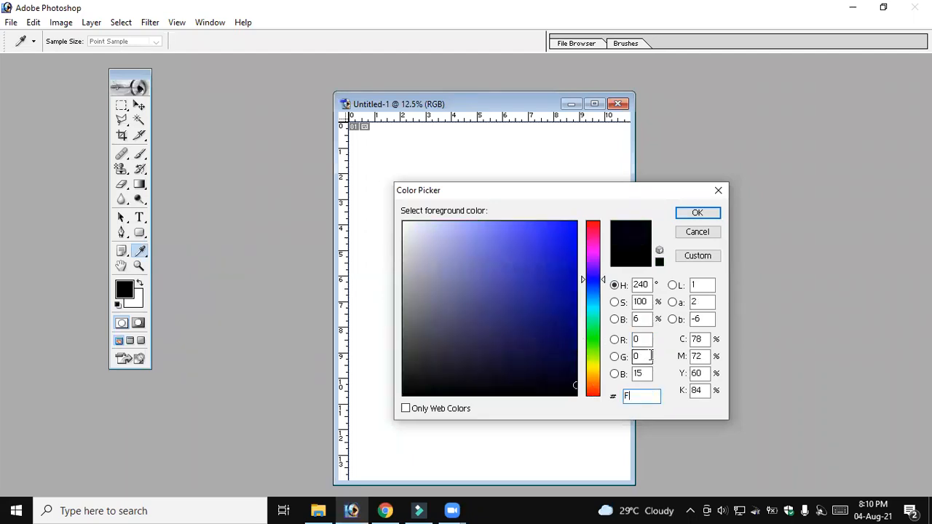
pyautogui.write('F00')
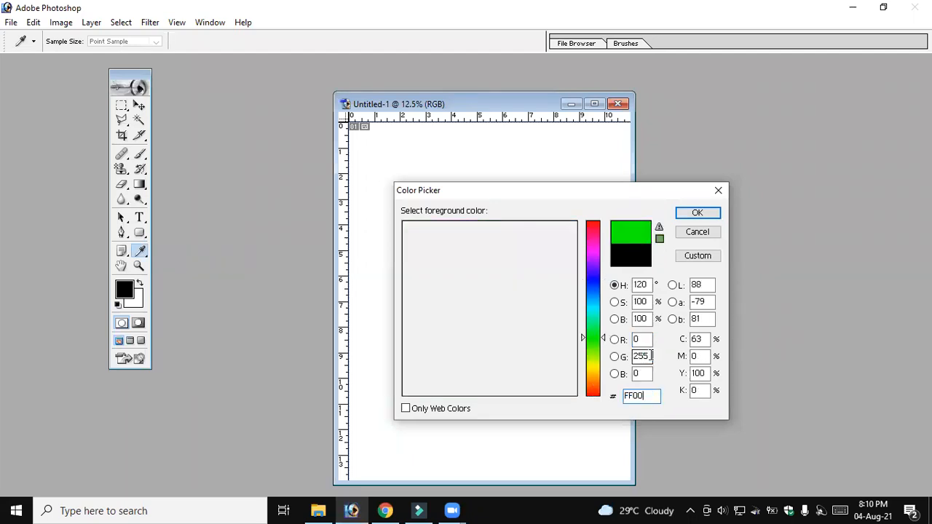
pyautogui.write('00')
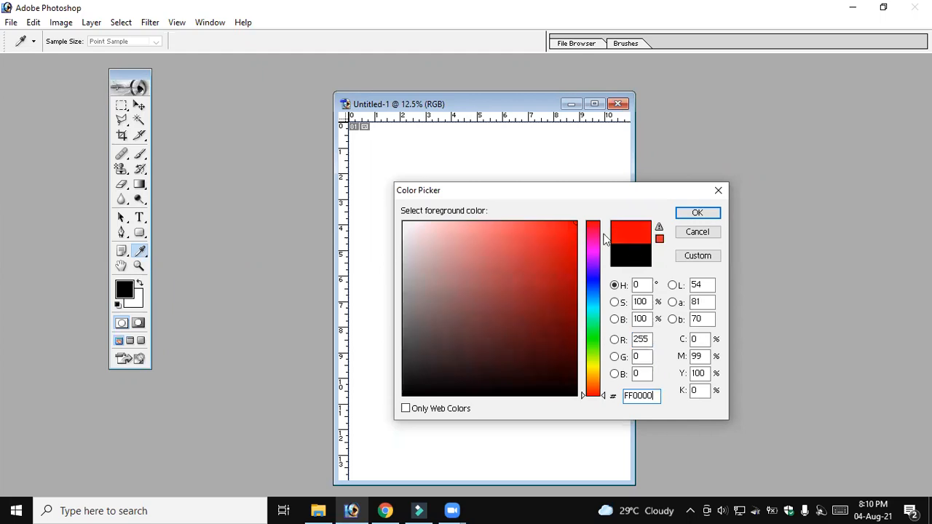
# Look up the DarkBlue code in Chrome's color table and apply 00008B as the foreground color in Photoshop
pyautogui.hotkey('alt', 'Tab')
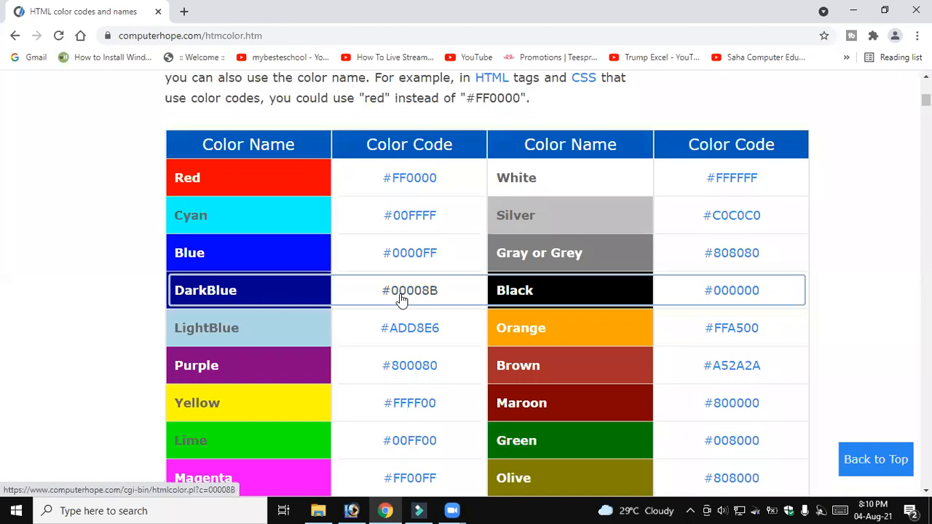
pyautogui.hotkey('alt', 'Tab')
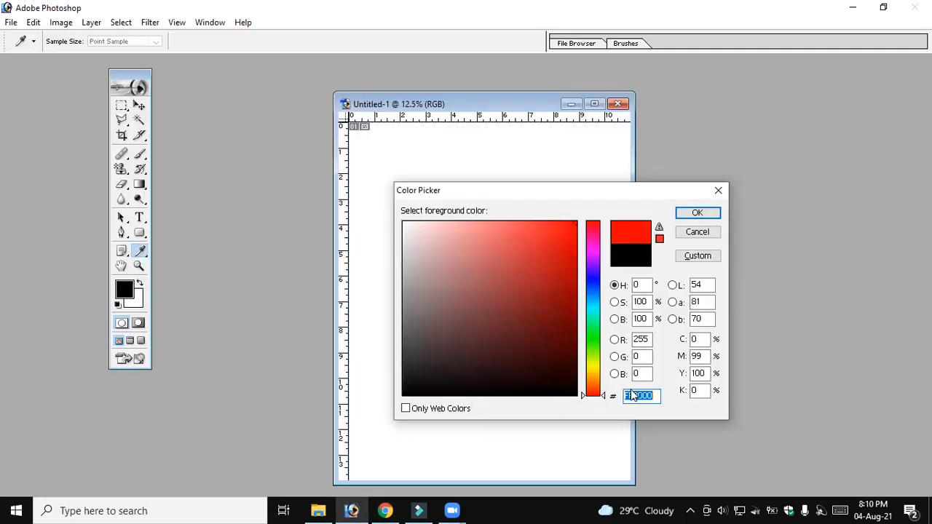
pyautogui.write('000')
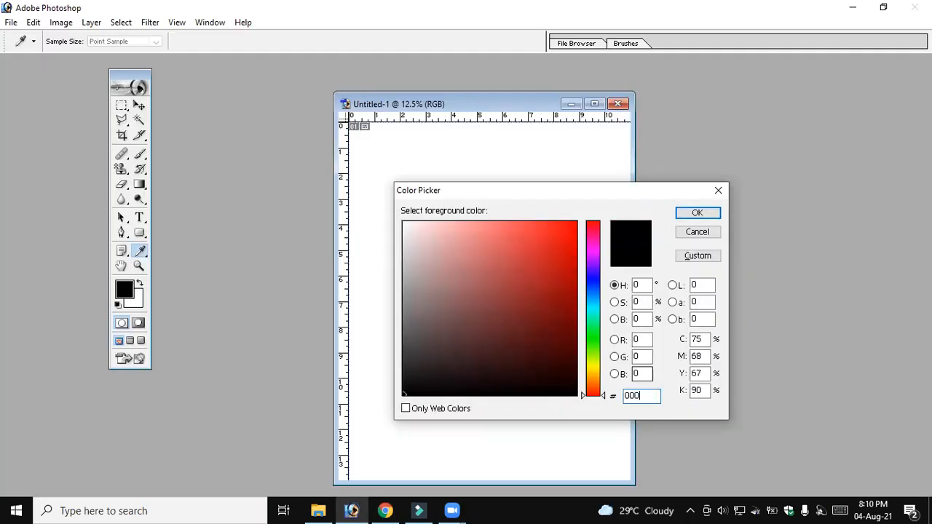
pyautogui.write('08B')
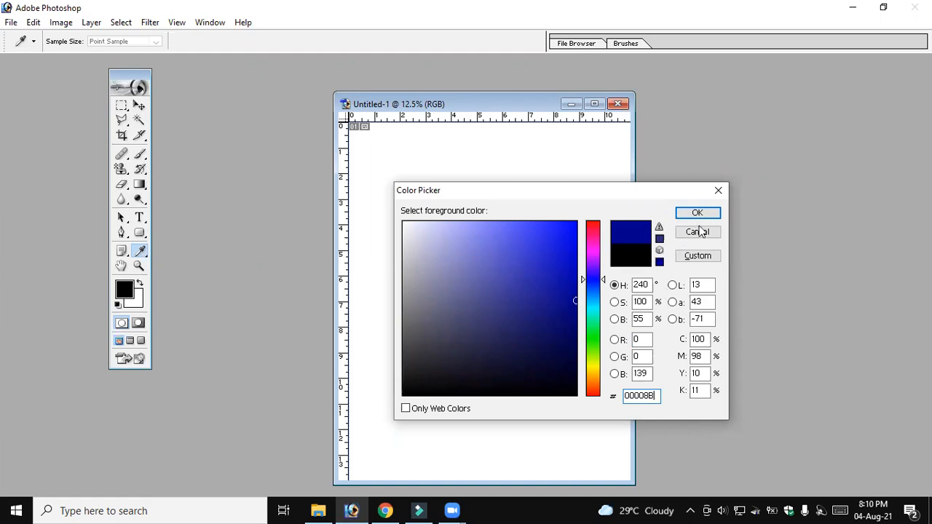
pyautogui.click(385, 511)
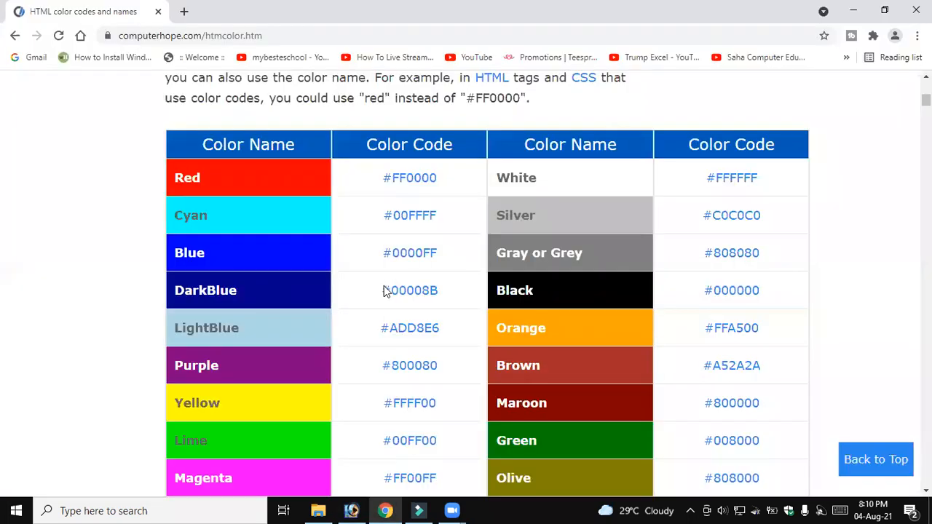
pyautogui.click(385, 510)
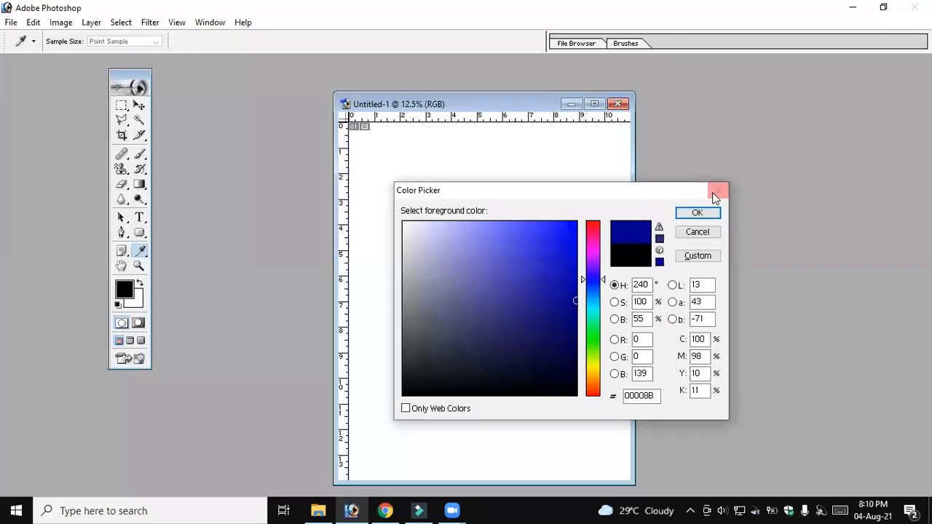
pyautogui.click(699, 214)
pyautogui.press('v')
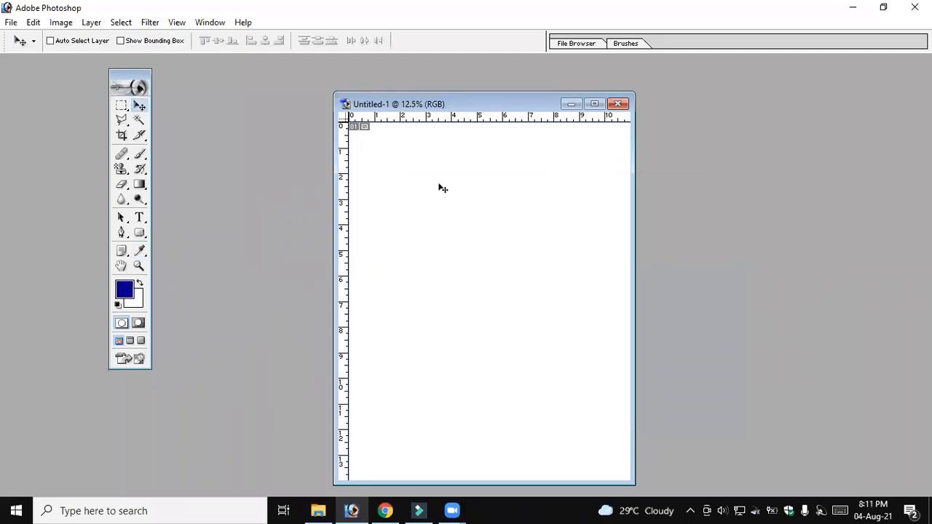
# Reposition the document window and fill the canvas with the Foreground Color at Normal mode and 100% opacity
pyautogui.moveTo(489, 103); pyautogui.dragTo(519, 94)
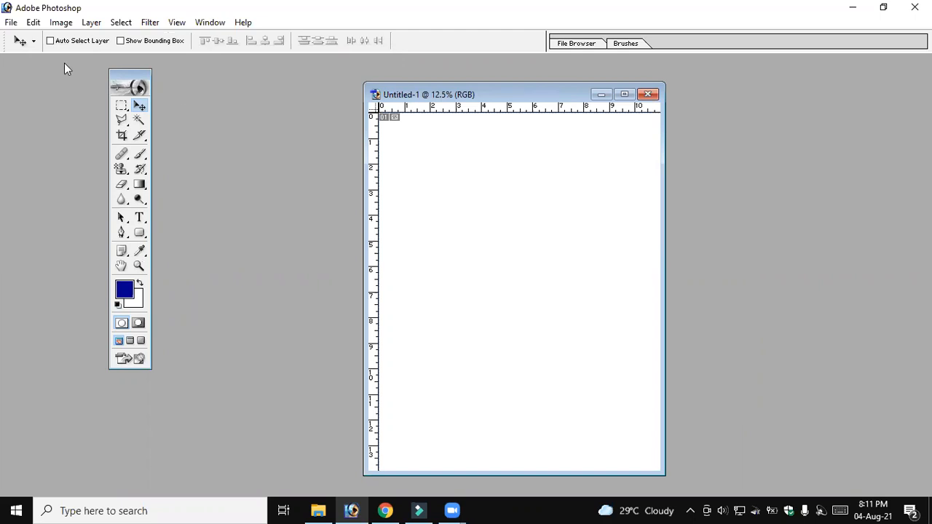
pyautogui.click(33, 23)
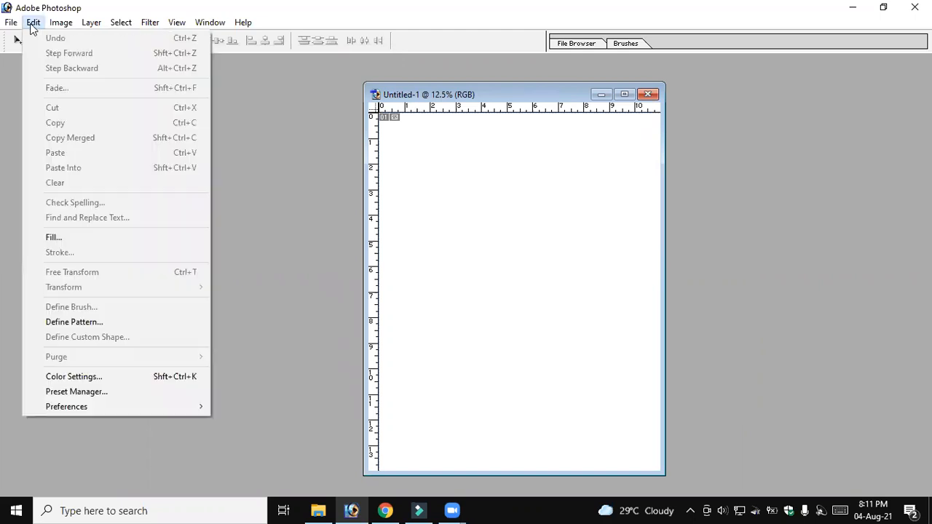
pyautogui.click(57, 242)
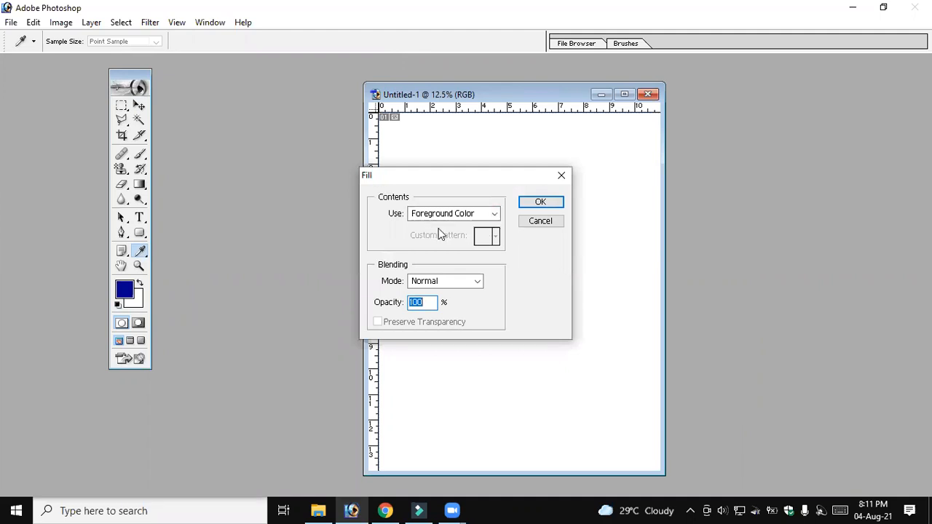
pyautogui.click(497, 215)
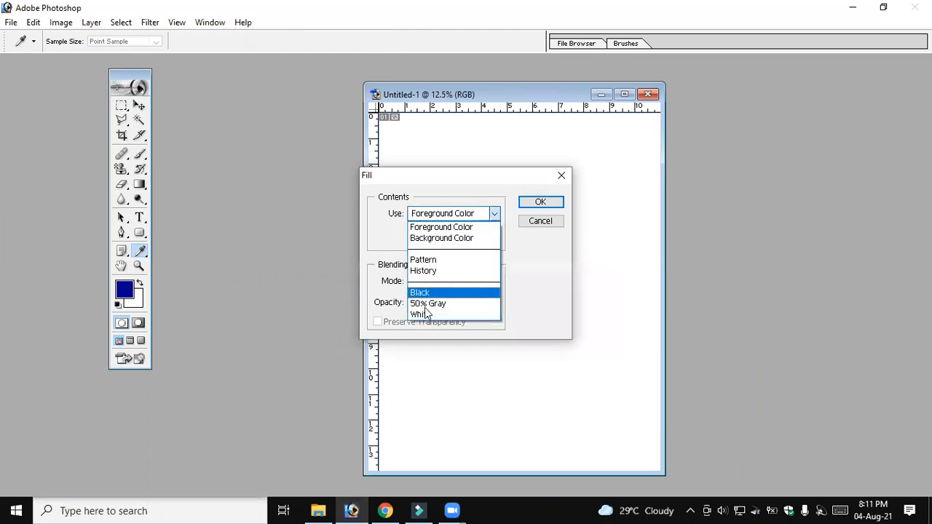
pyautogui.click(472, 229)
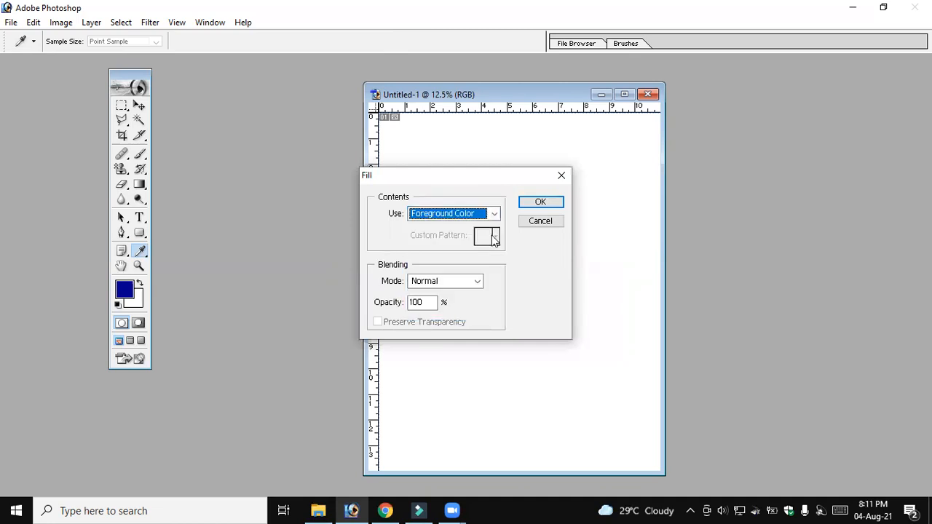
pyautogui.click(540, 202)
pyautogui.press('v')
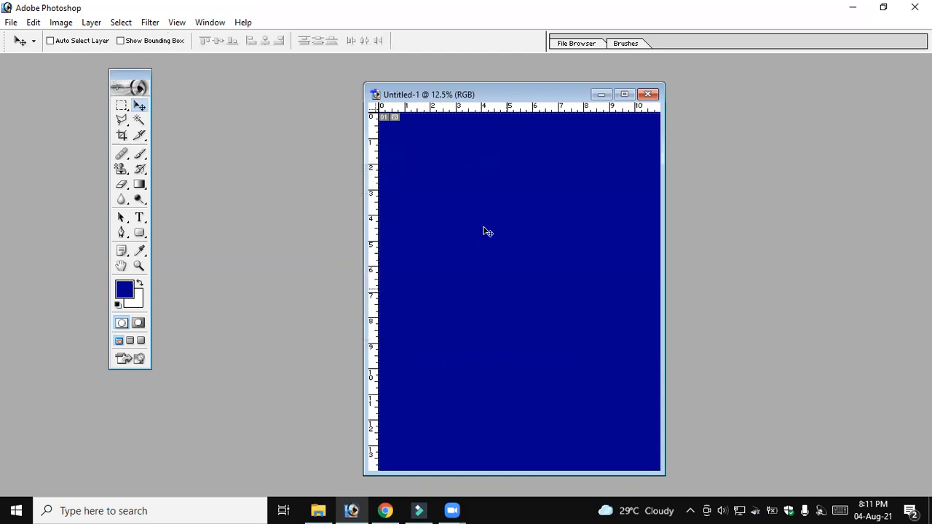
# Change the foreground color to bright red with the Color Picker
pyautogui.click(124, 290)
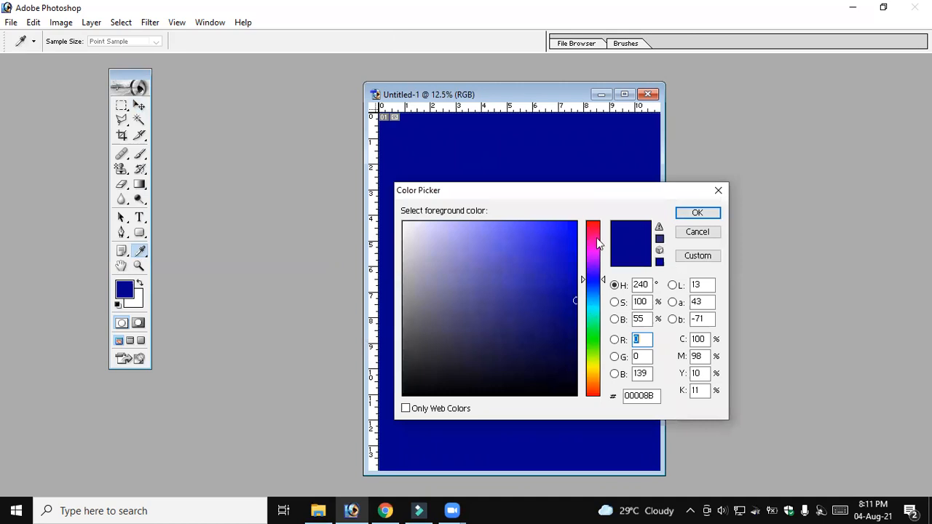
pyautogui.click(595, 221)
pyautogui.click(698, 213)
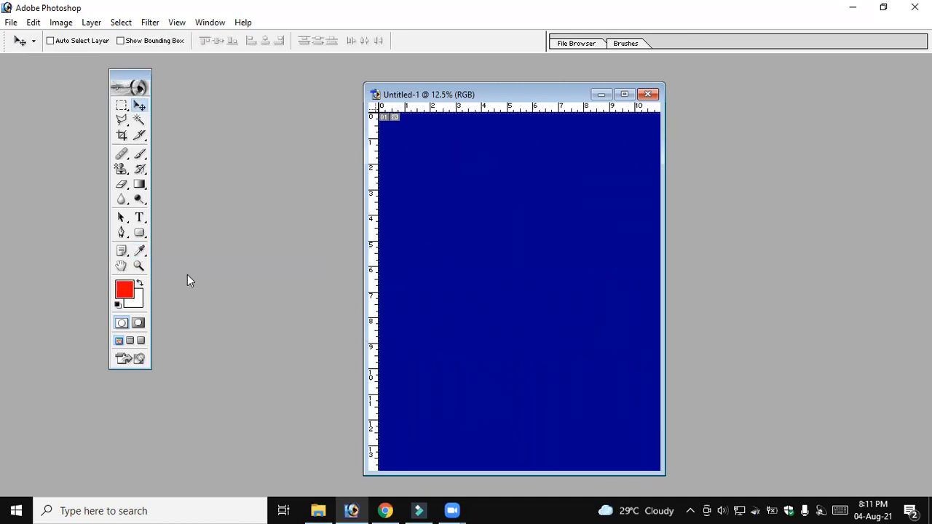
pyautogui.click(34, 23)
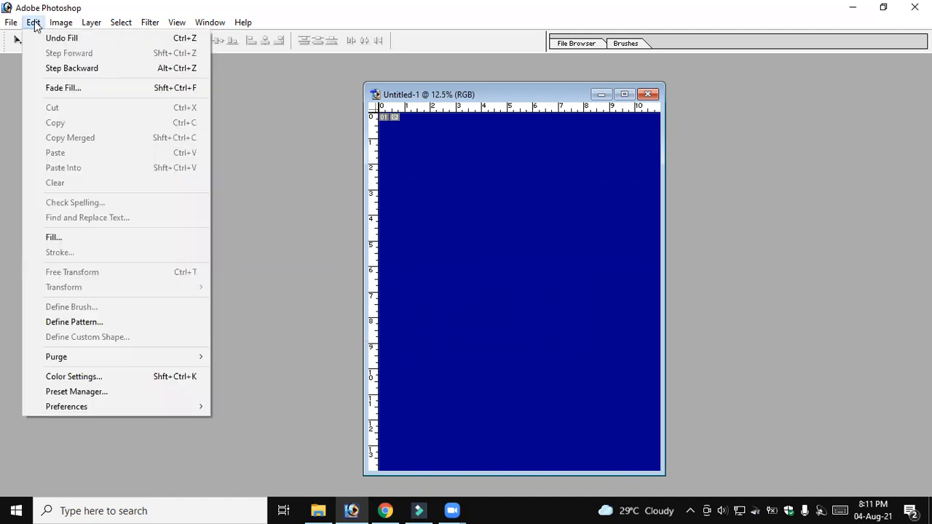
pyautogui.click(507, 238)
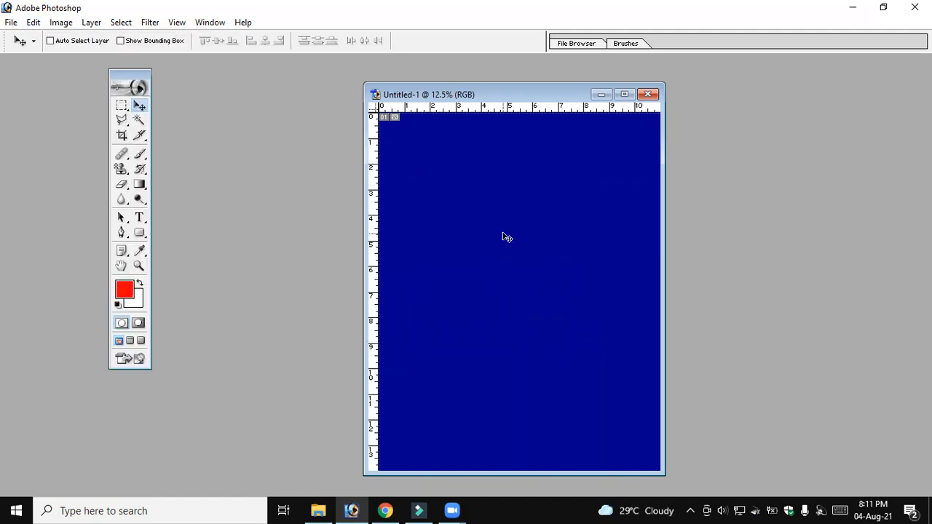
# Open Notepad and write the shortcut note "Alt+Backspace" in the blank file
pyautogui.press('super+r')
pyautogui.write('notepad')
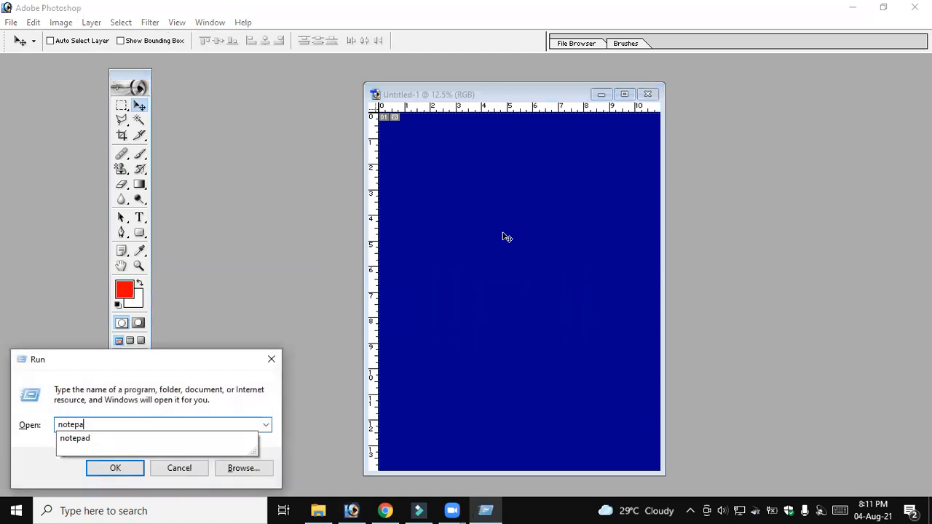
pyautogui.press('Return')
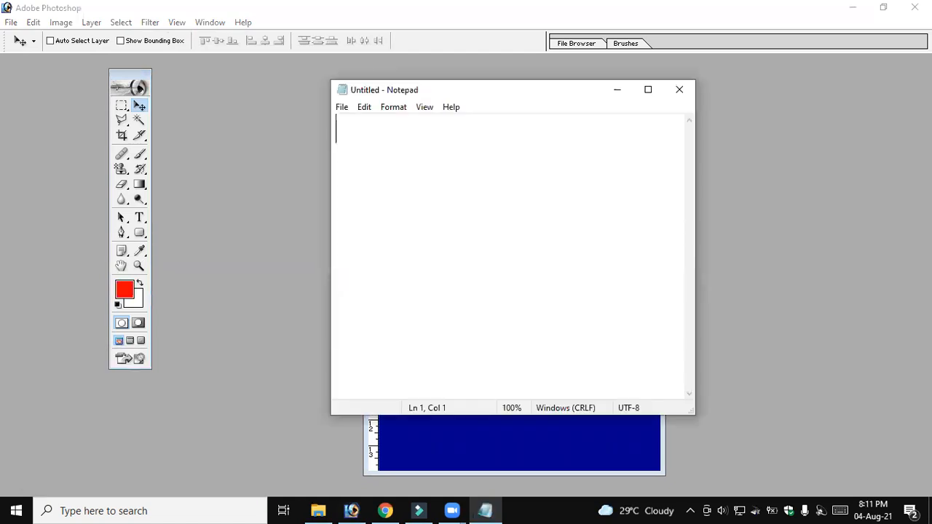
pyautogui.write('Alt+')
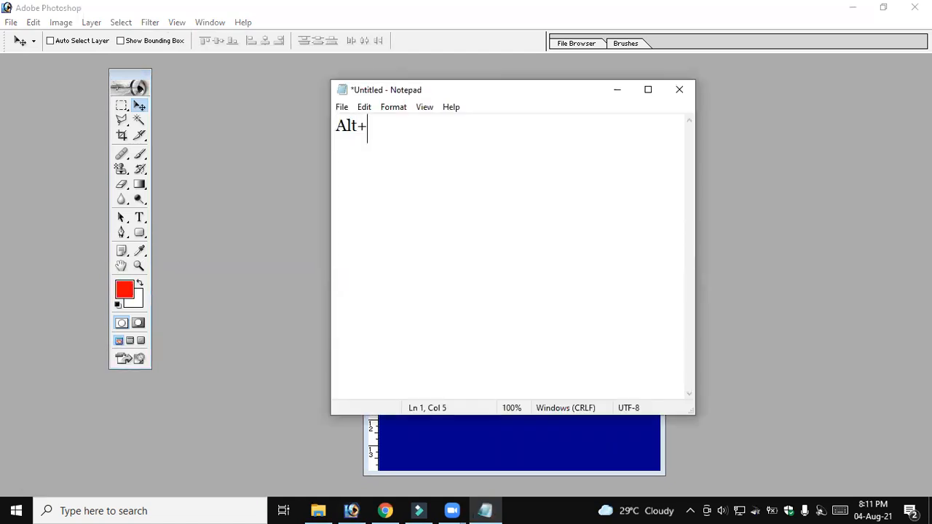
pyautogui.write('Backsp')
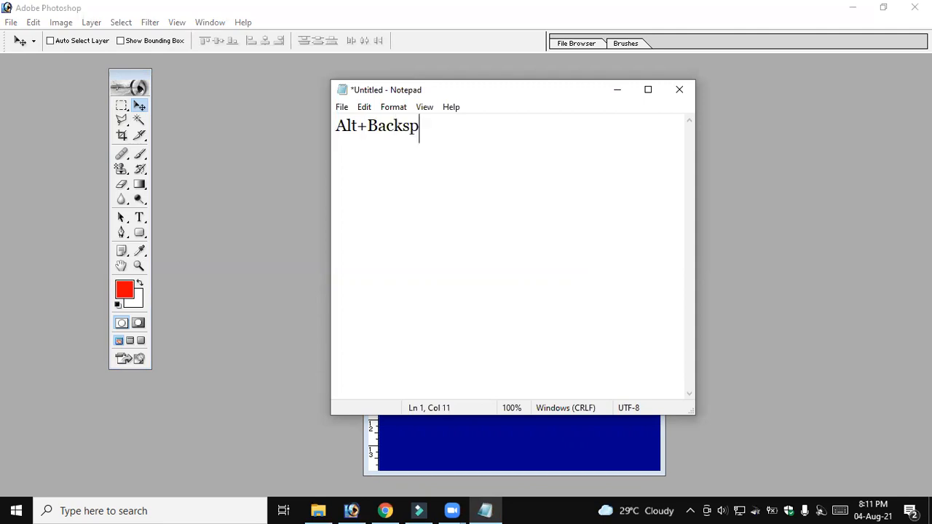
pyautogui.write('ace')
# Minimize Notepad and fill the Photoshop canvas directly with the red foreground color, without opening the Fill dialog
pyautogui.click(613, 90)
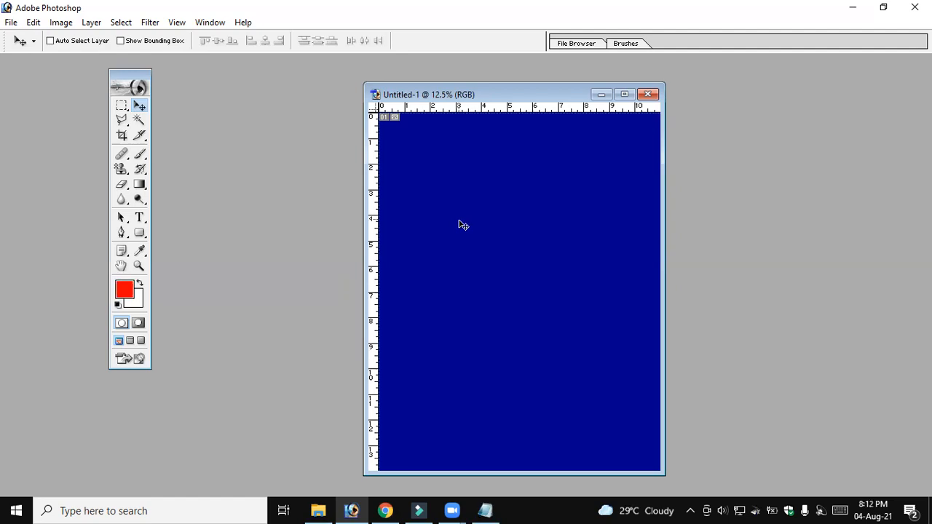
pyautogui.hotkey('alt', 'BackSpace')
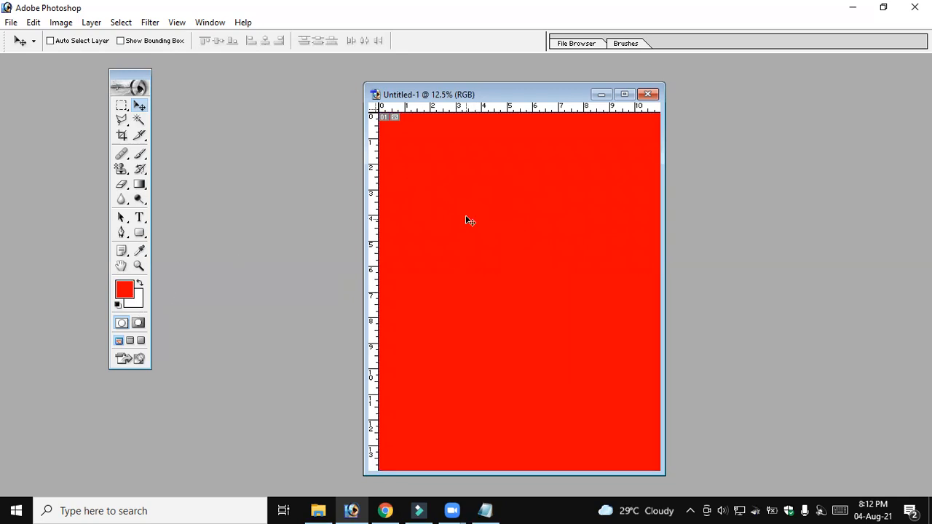
# Fill the canvas with the Background Color using the Fill command at Normal mode and 100% opacity
pyautogui.click(33, 23)
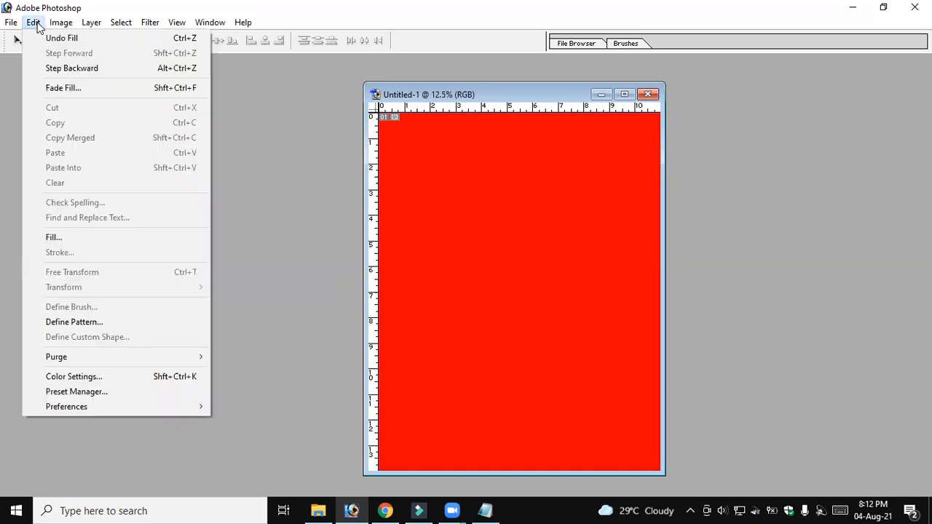
pyautogui.click(134, 232)
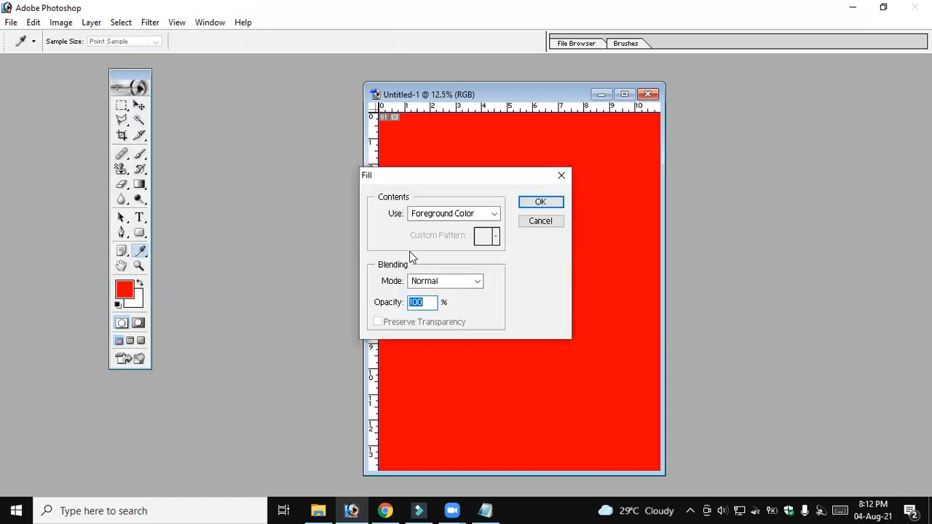
pyautogui.click(494, 215)
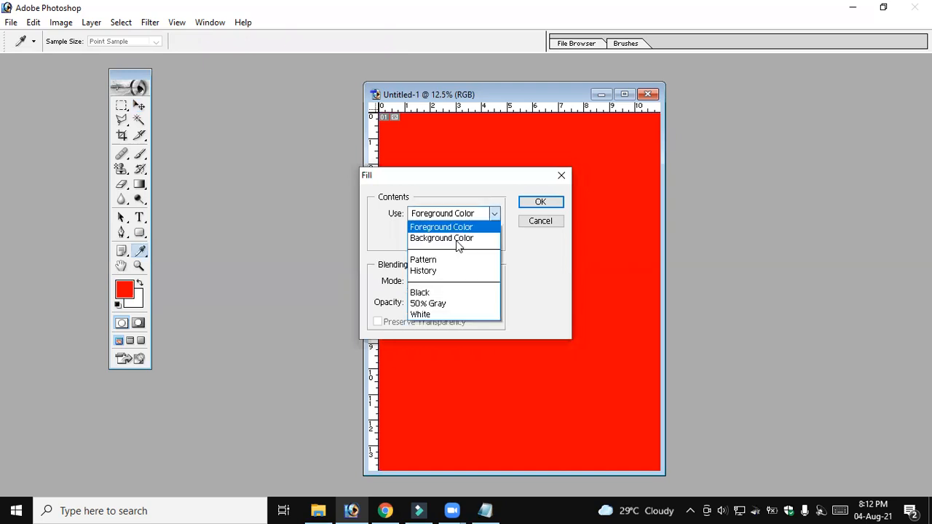
pyautogui.click(457, 240)
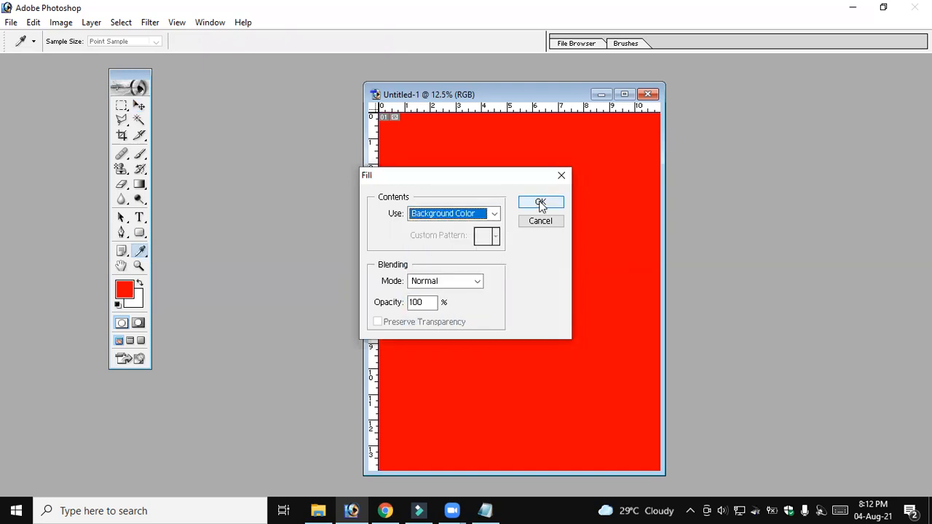
pyautogui.click(541, 203)
pyautogui.press('v')
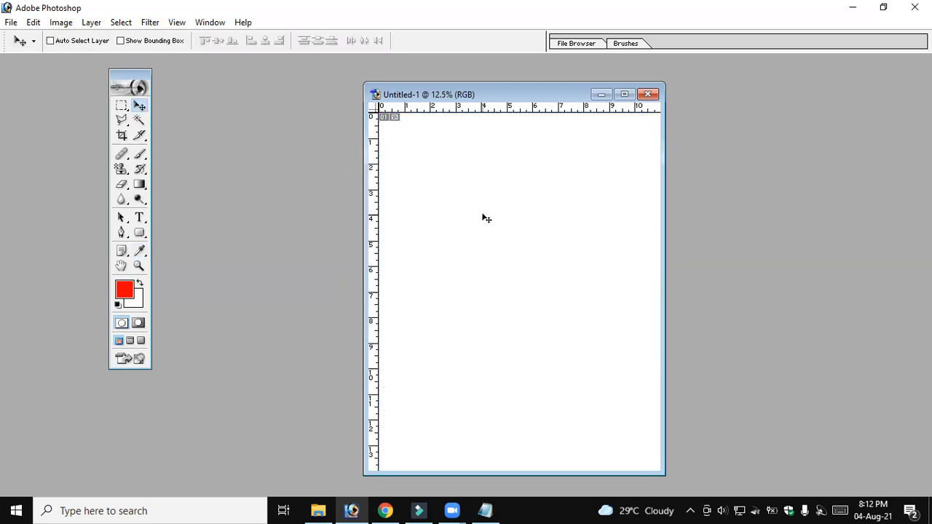
# Set the background color to dark blue 173574 with the Color Picker and return to the Move tool
pyautogui.click(136, 304)
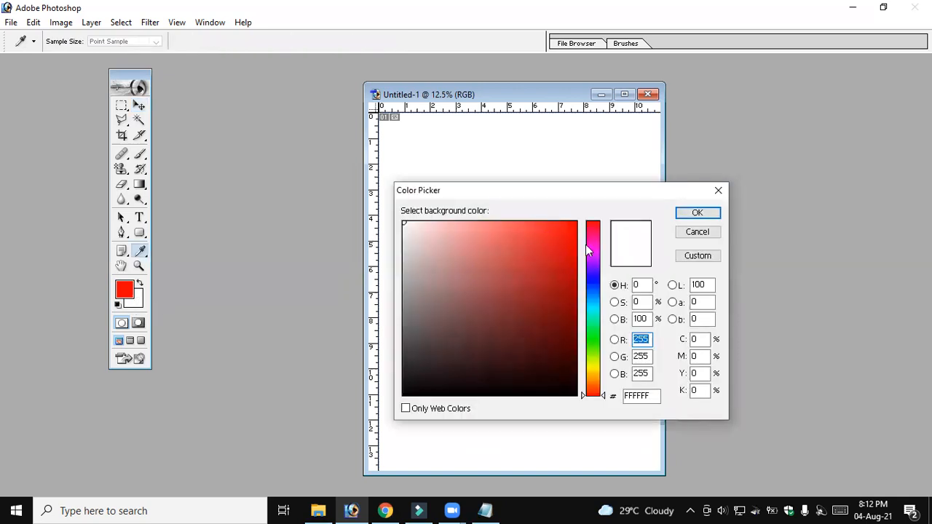
pyautogui.moveTo(592, 307); pyautogui.dragTo(594, 336)
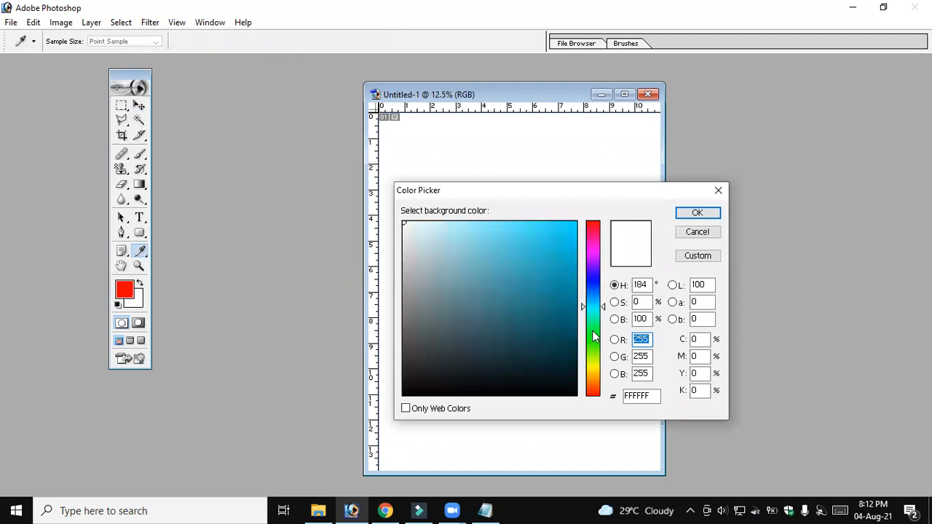
pyautogui.click(568, 244)
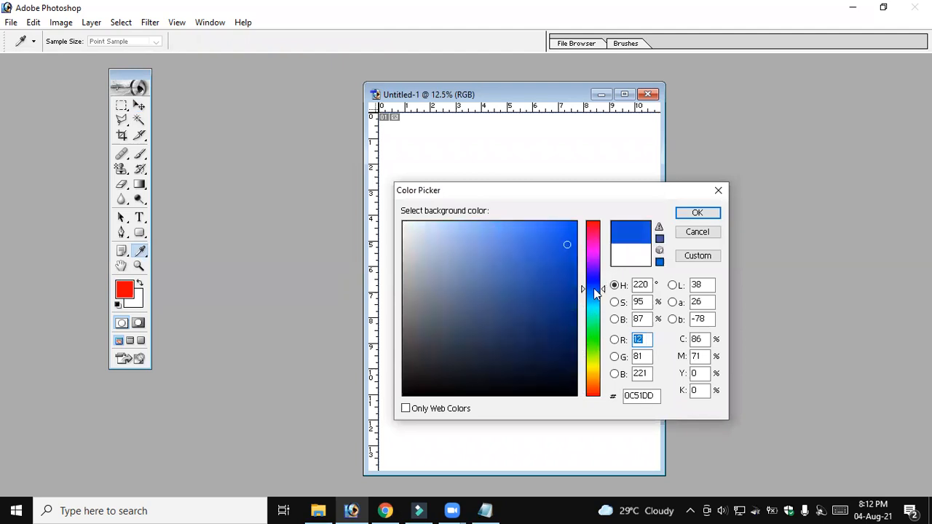
pyautogui.click(542, 316)
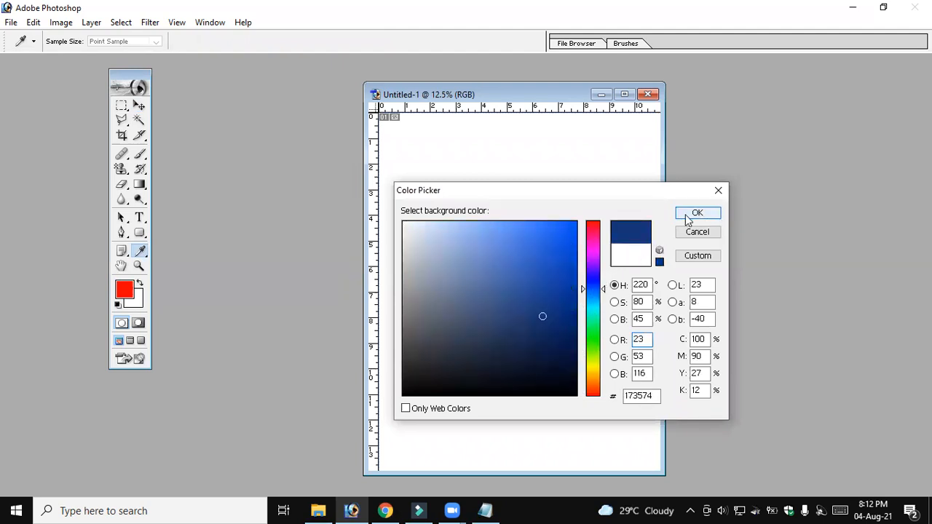
pyautogui.press('Return')
pyautogui.press('v')
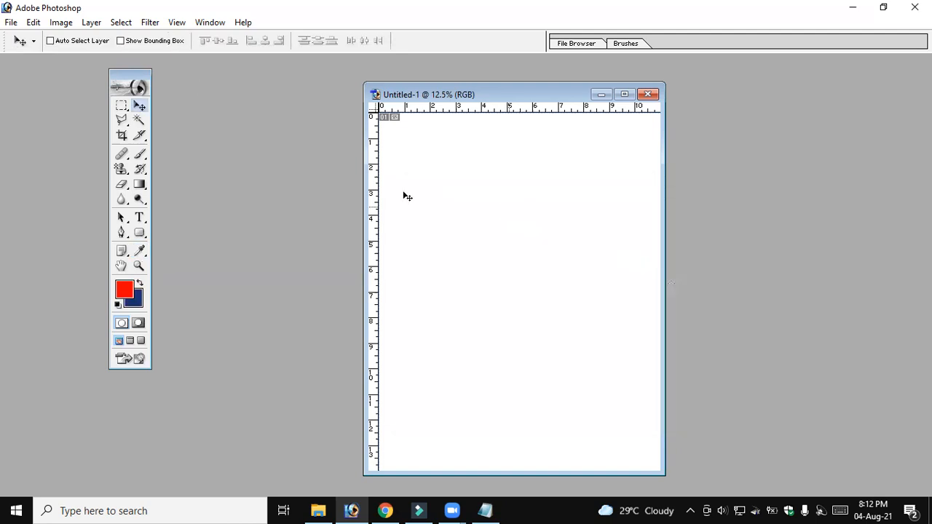
# Switch to Notepad and add the shortcut note "Ctrl+Backspace" on a new line below "Alt+Backspace"
pyautogui.click(485, 511)
pyautogui.press('Return')
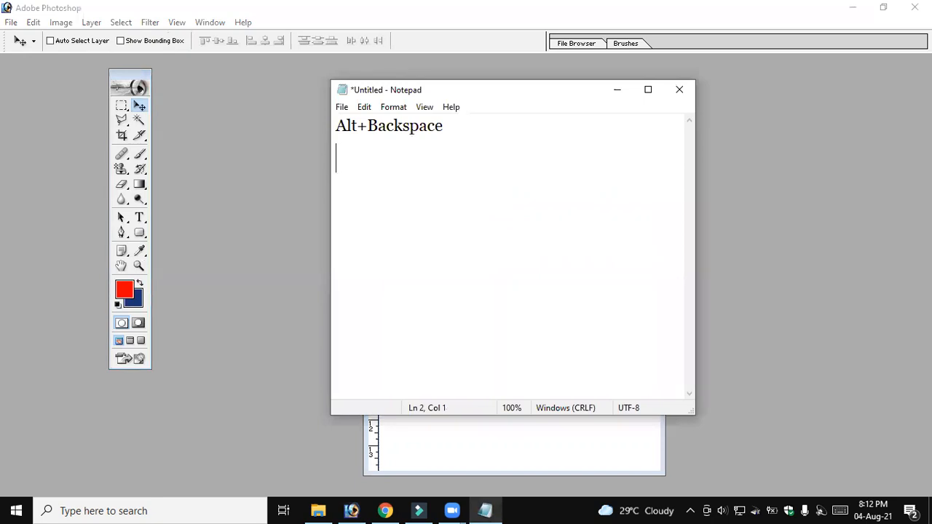
pyautogui.write('Ctrl+Back')
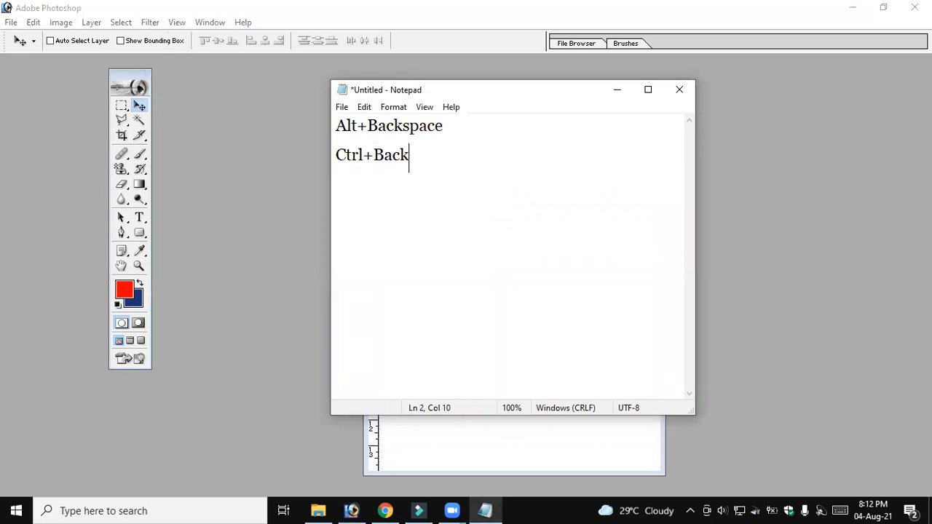
pyautogui.write('space')
# Return to Photoshop and fill the canvas directly with the dark blue background color, without opening the Fill dialog
pyautogui.hotkey('alt', 'Tab')
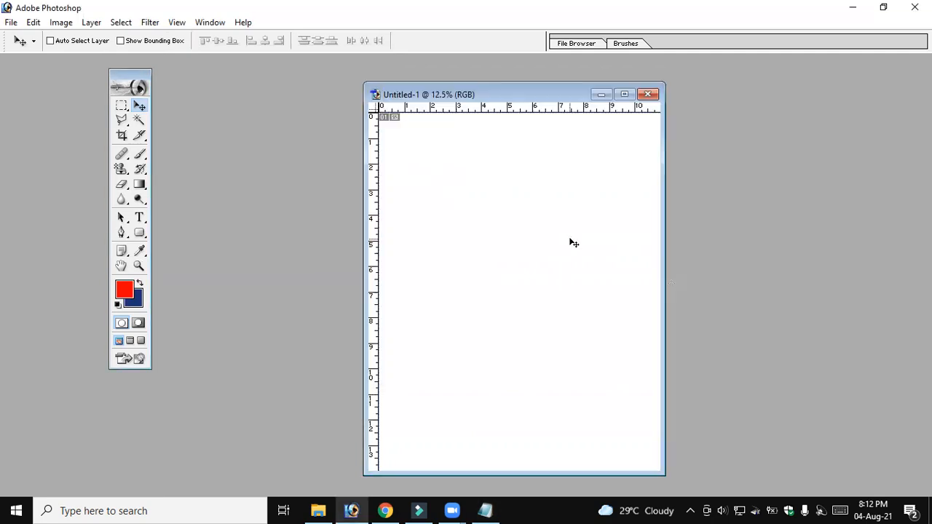
pyautogui.hotkey('ctrl', 'BackSpace')
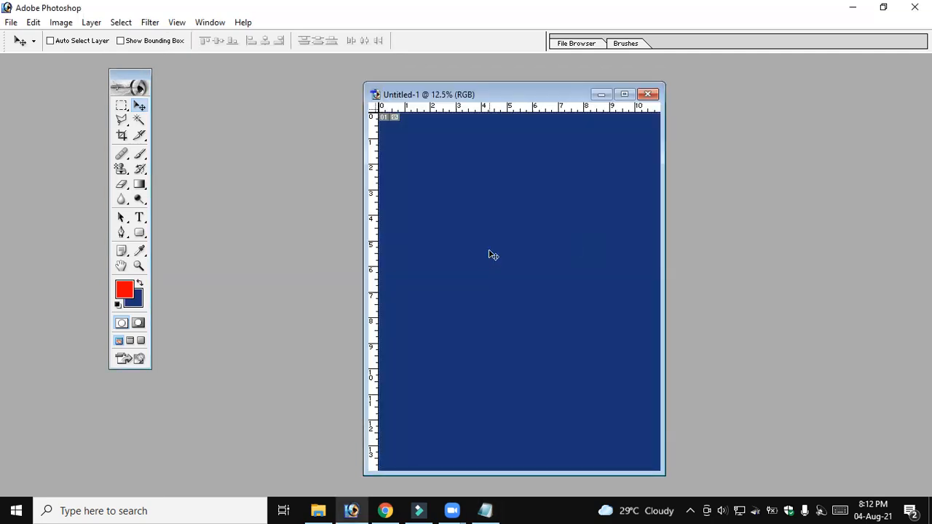
# Swap the foreground and background colors back and forth, and reset them to the default black and white
pyautogui.click(139, 285)
pyautogui.click(139, 285)
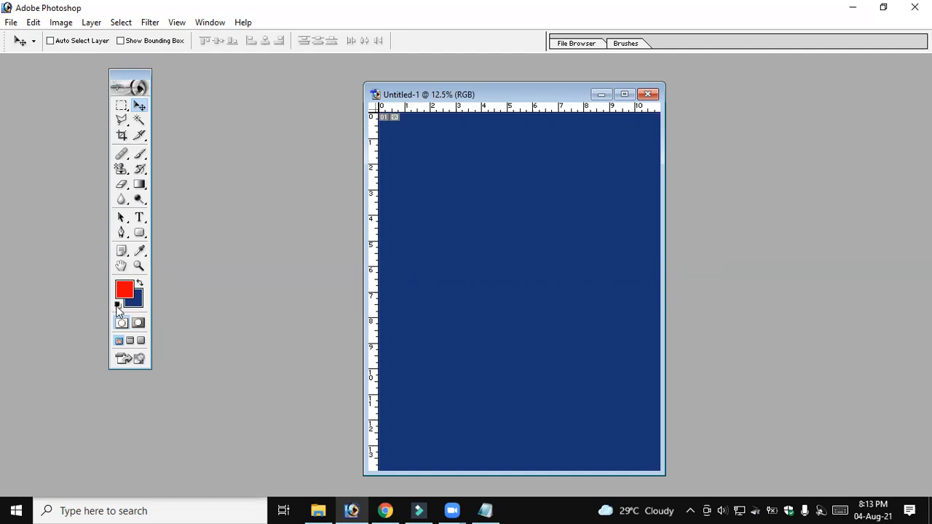
pyautogui.click(118, 305)
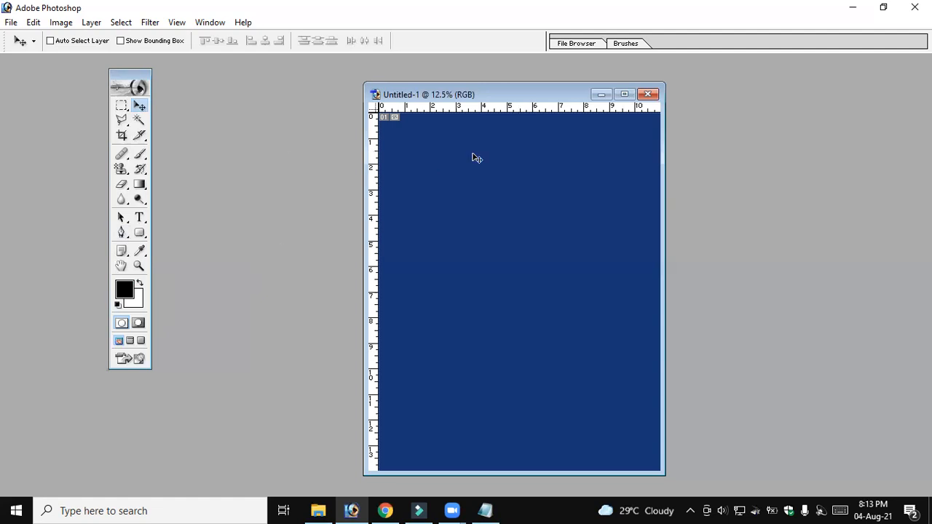
# Close the blue-filled document without saving and create a new blank document with the preset settings, placed clear of the toolbox
pyautogui.click(648, 94)
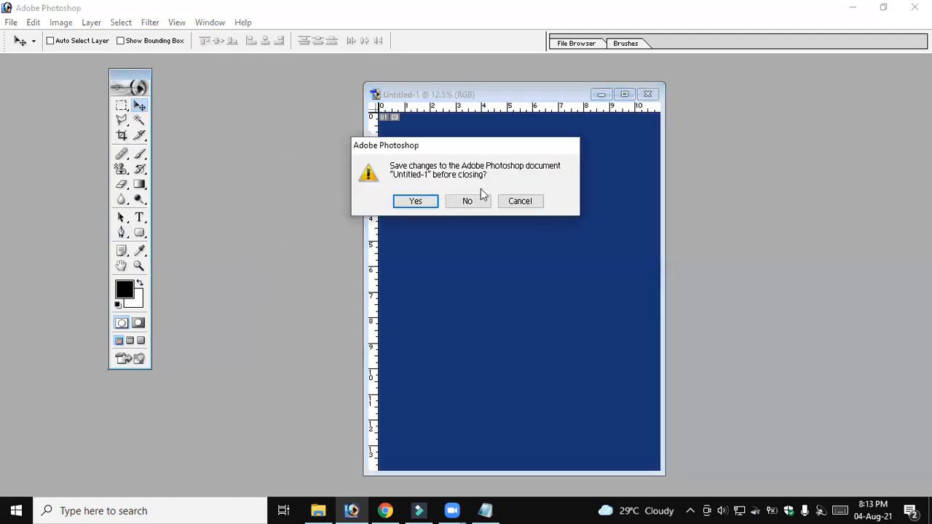
pyautogui.press('n')
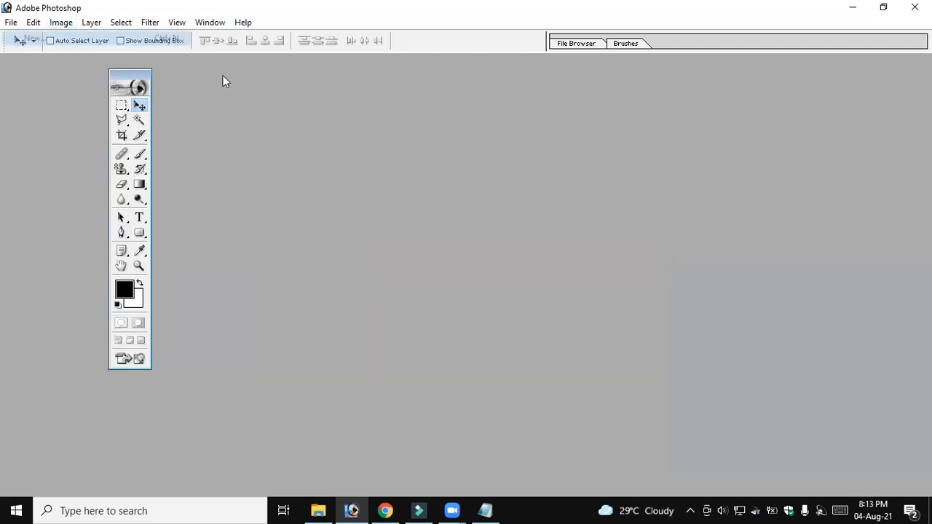
pyautogui.hotkey('ctrl', 'n')
pyautogui.press('Return')
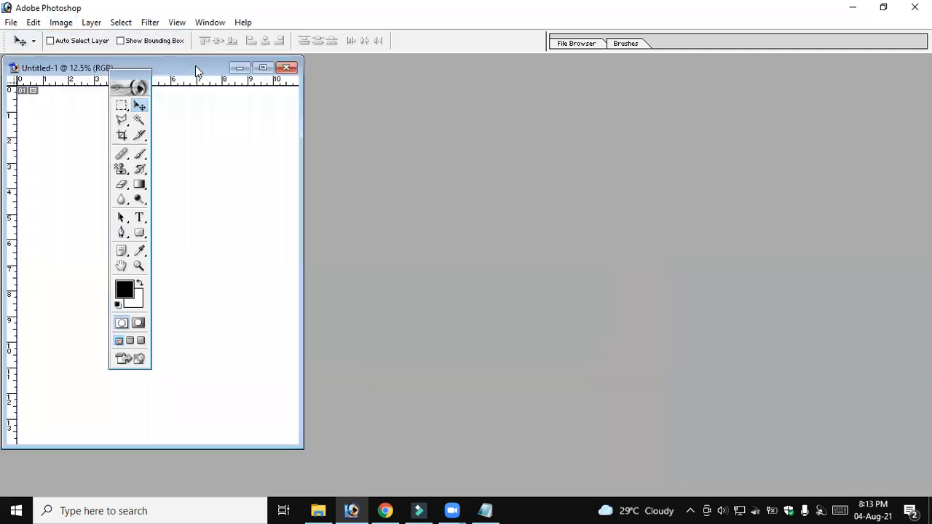
pyautogui.moveTo(195, 65); pyautogui.dragTo(571, 108)
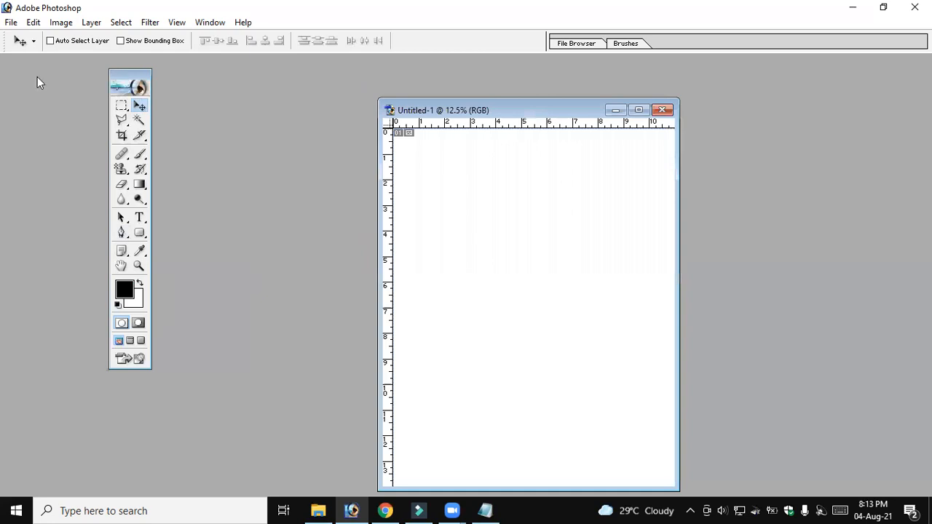
# Reposition the floating toolbox and activate the Polygonal Lasso and Magic Wand tools in turn
pyautogui.moveTo(23, 73); pyautogui.dragTo(1, 87)
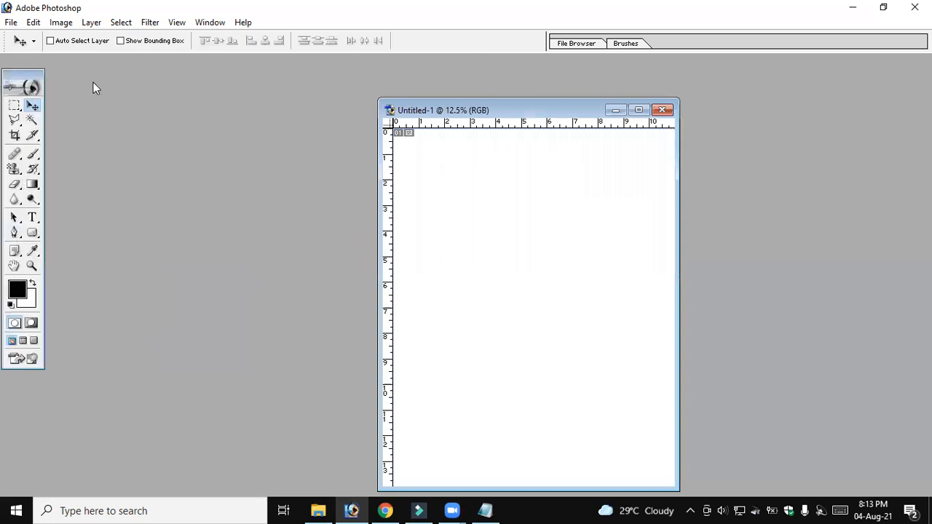
pyautogui.moveTo(23, 74); pyautogui.dragTo(133, 83)
pyautogui.click(124, 130)
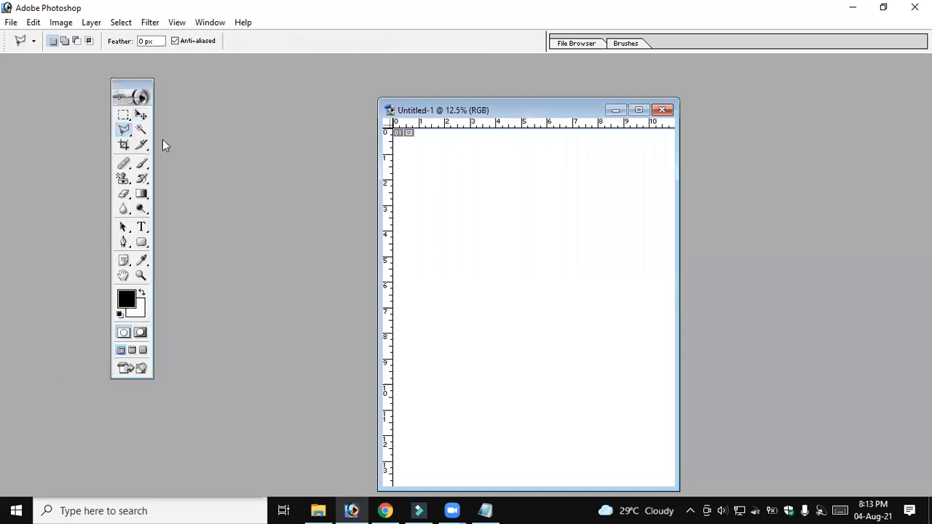
pyautogui.click(140, 130)
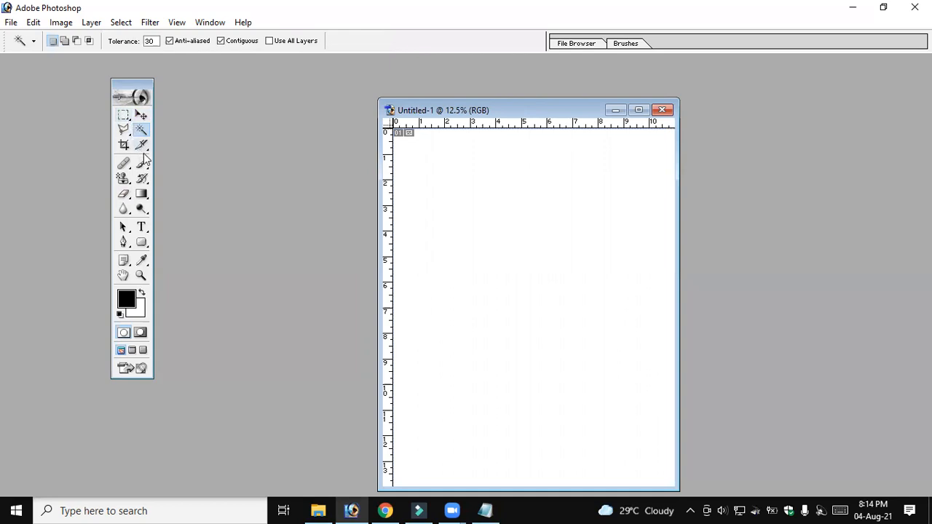
# Activate the Rectangular Marquee Tool, review the marquee tool variants, and move the toolbox farther from the document
pyautogui.click(126, 118)
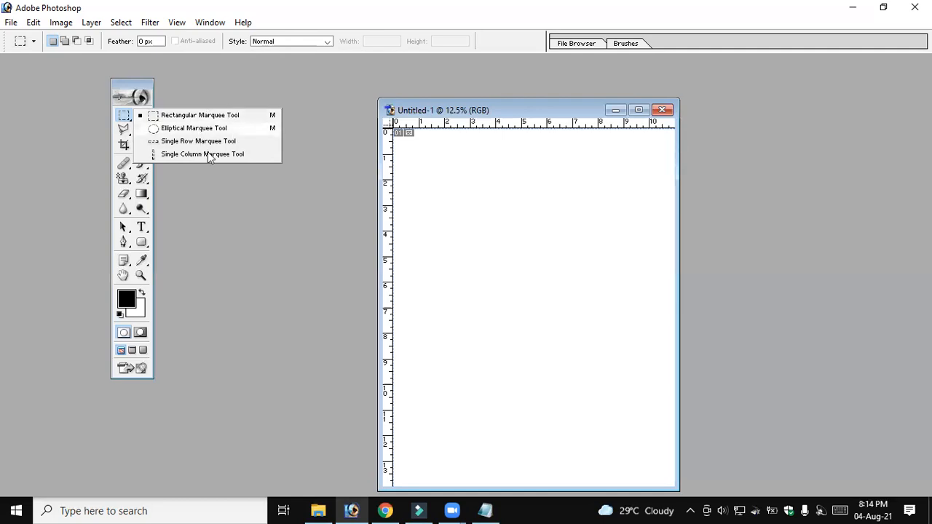
pyautogui.click(127, 116)
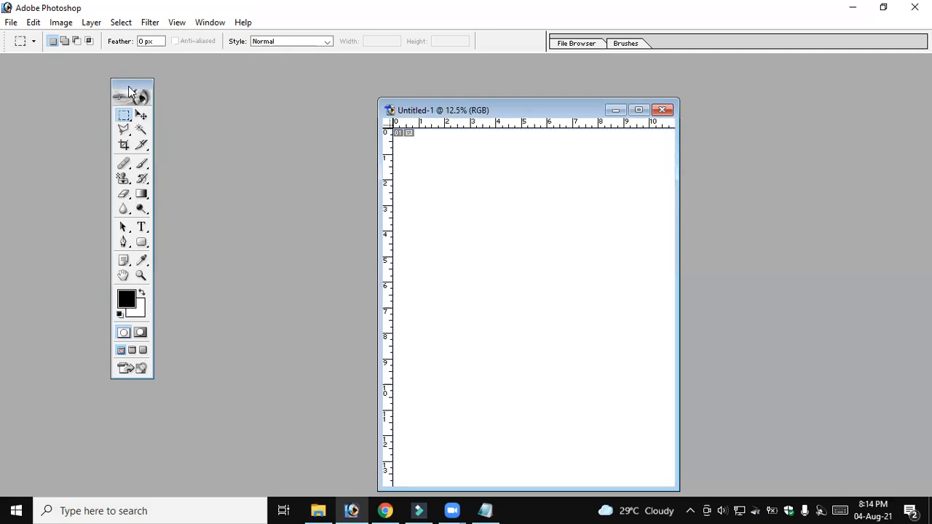
pyautogui.moveTo(126, 84); pyautogui.dragTo(30, 72)
pyautogui.rightClick(28, 108)
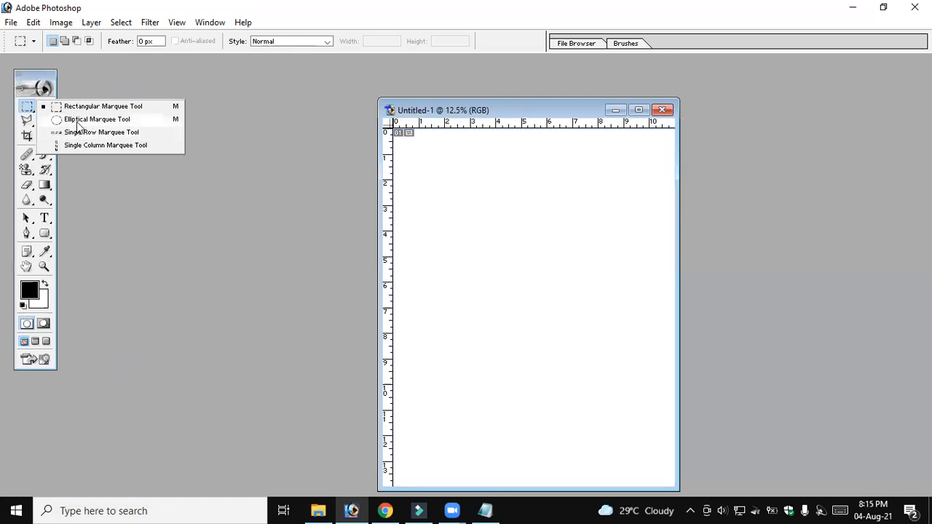
pyautogui.click(27, 108)
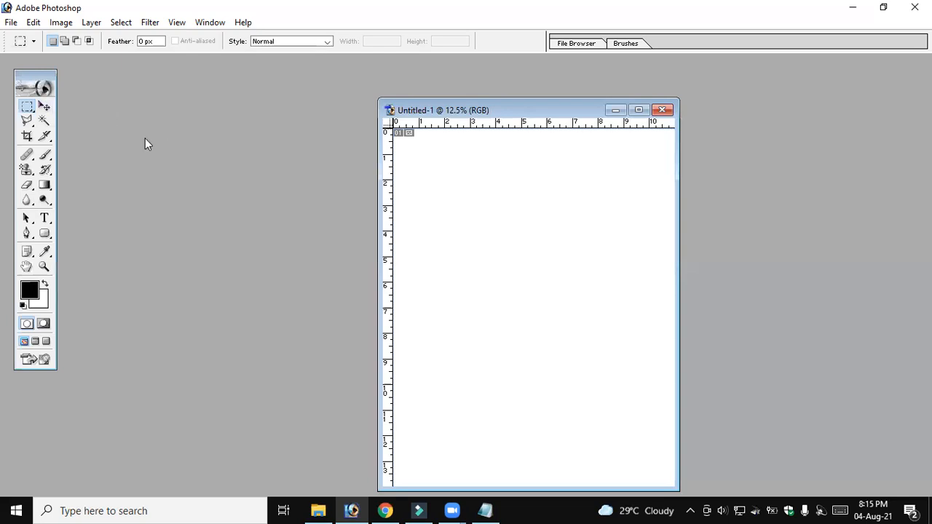
pyautogui.click(6, 27)
pyautogui.click(30, 53)
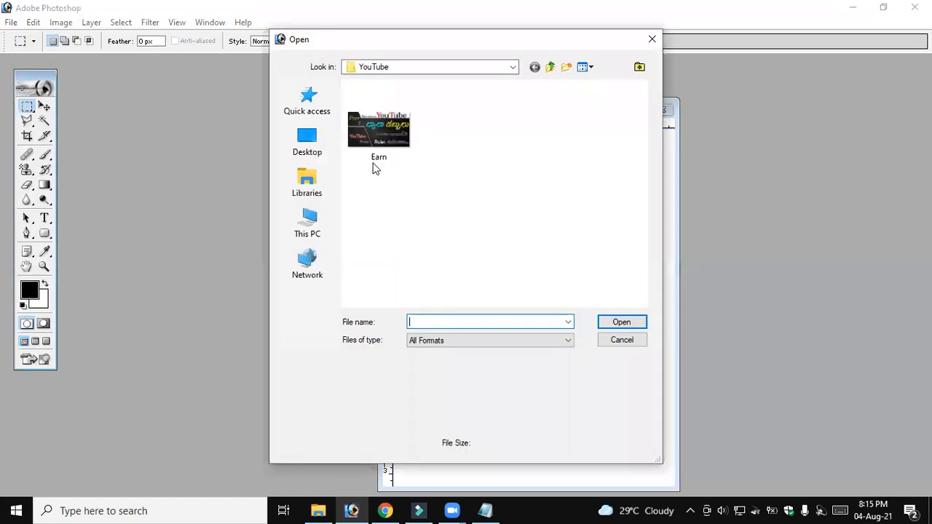
pyautogui.click(315, 155)
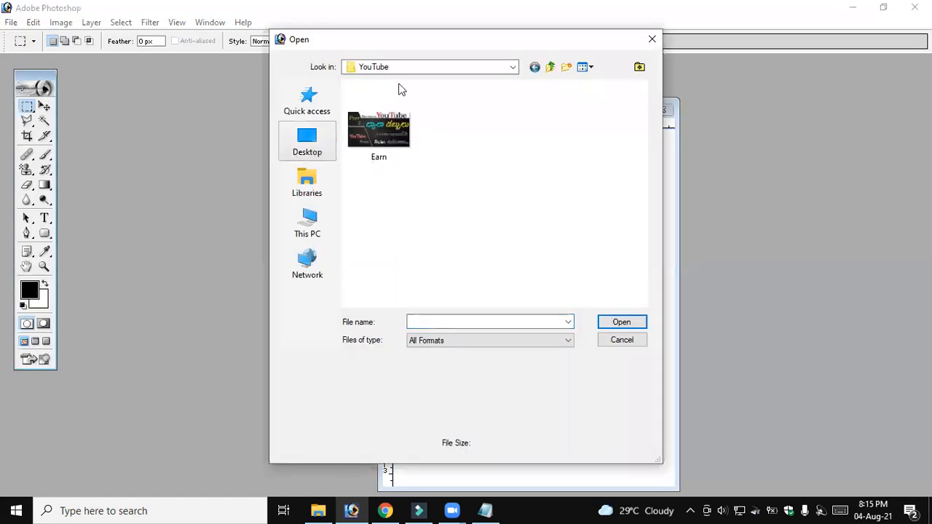
pyautogui.click(437, 69)
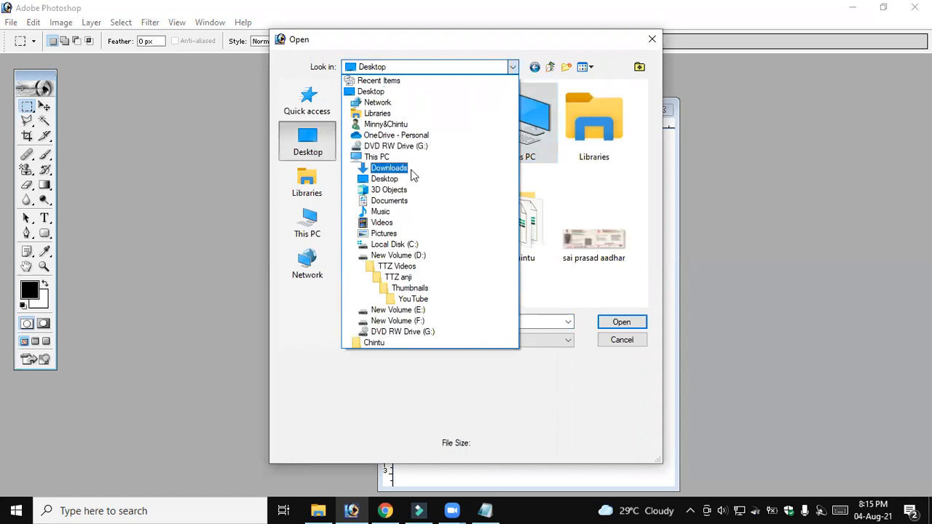
pyautogui.click(530, 212)
pyautogui.scroll(-3, 512, 177)
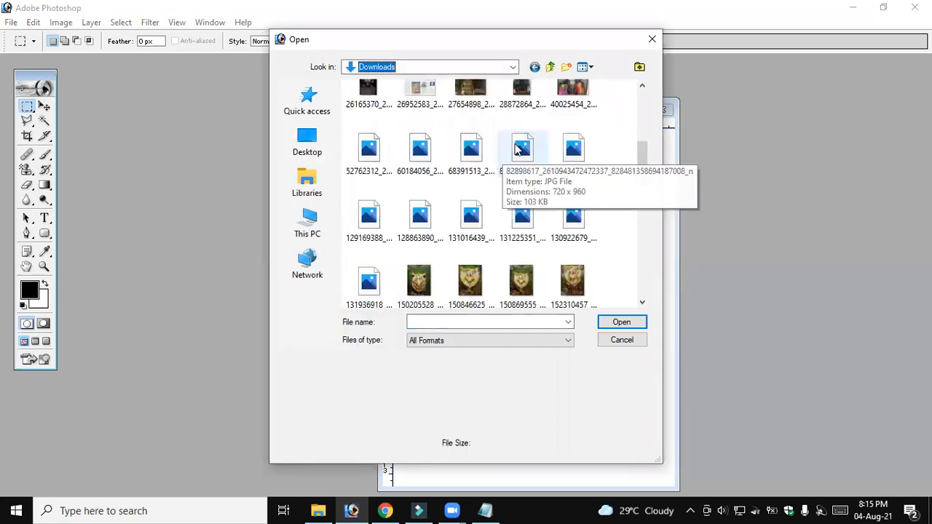
pyautogui.click(466, 160)
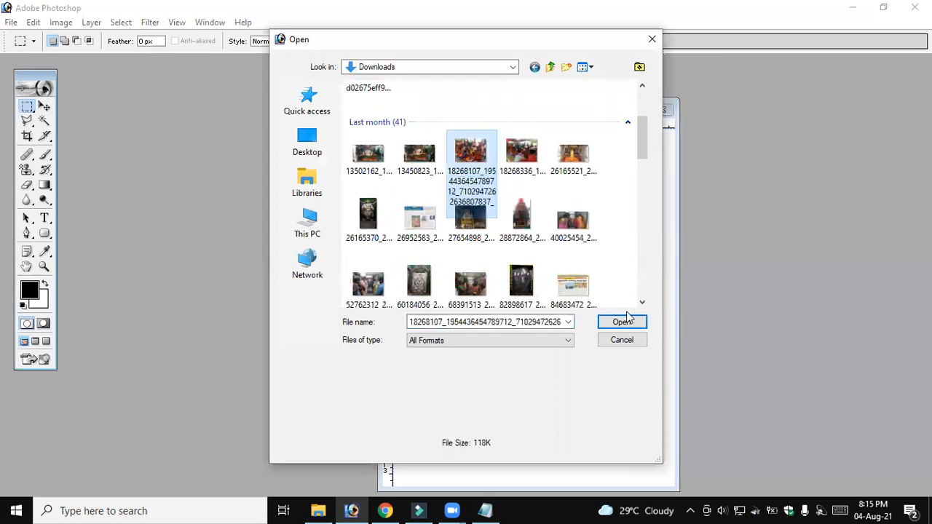
pyautogui.click(623, 322)
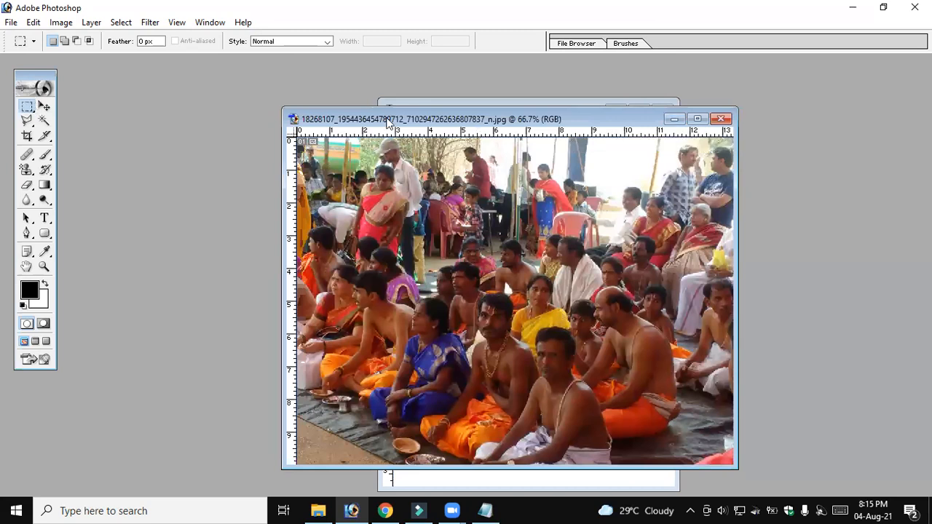
# Select a rectangular area about 6.4 by 4.9 ruler units in the upper middle of the photo with the Rectangular Marquee Tool
pyautogui.click(28, 108)
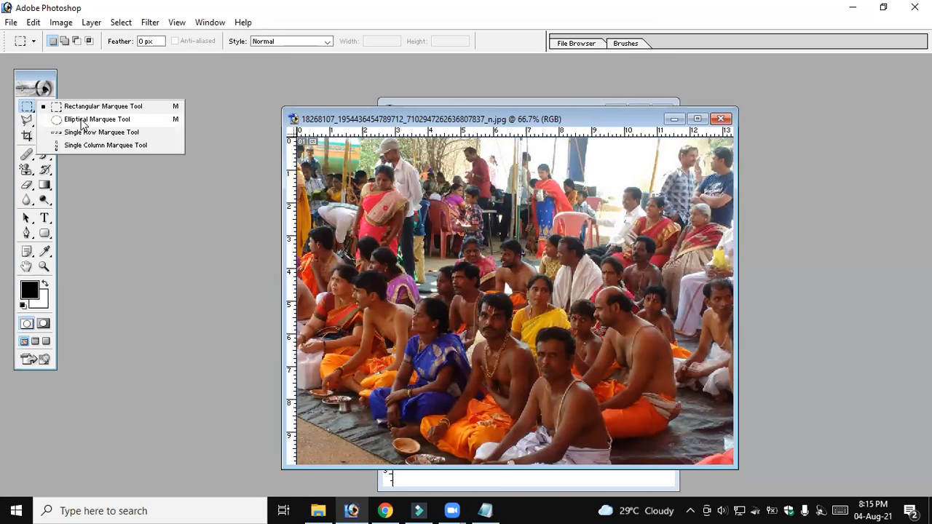
pyautogui.click(26, 109)
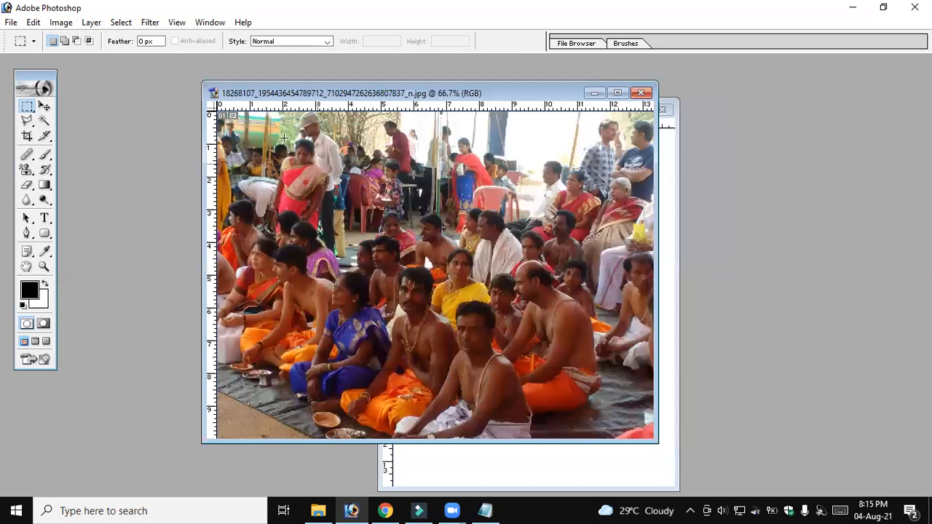
pyautogui.moveTo(284, 138); pyautogui.dragTo(495, 298)
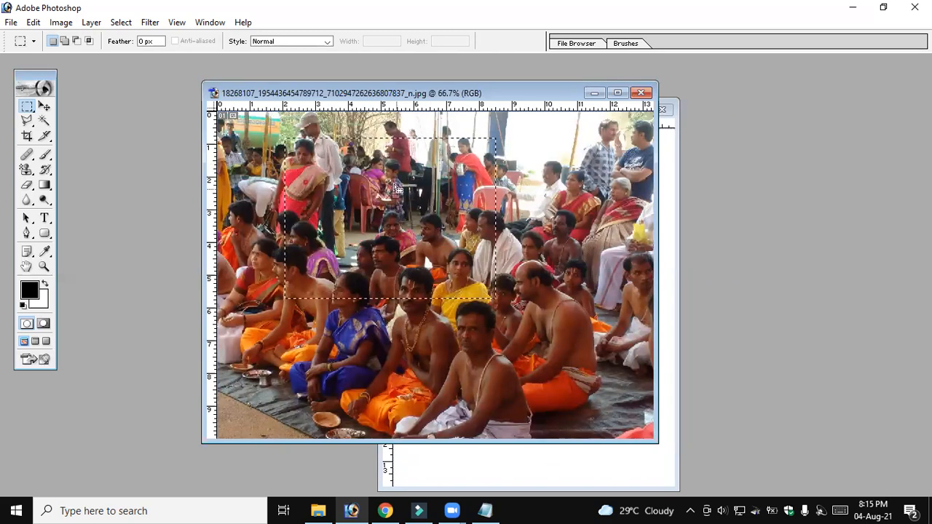
# Copy the selected part of the photo and paste it into the blank Untitled-1 document
pyautogui.click(33, 24)
pyautogui.click(106, 128)
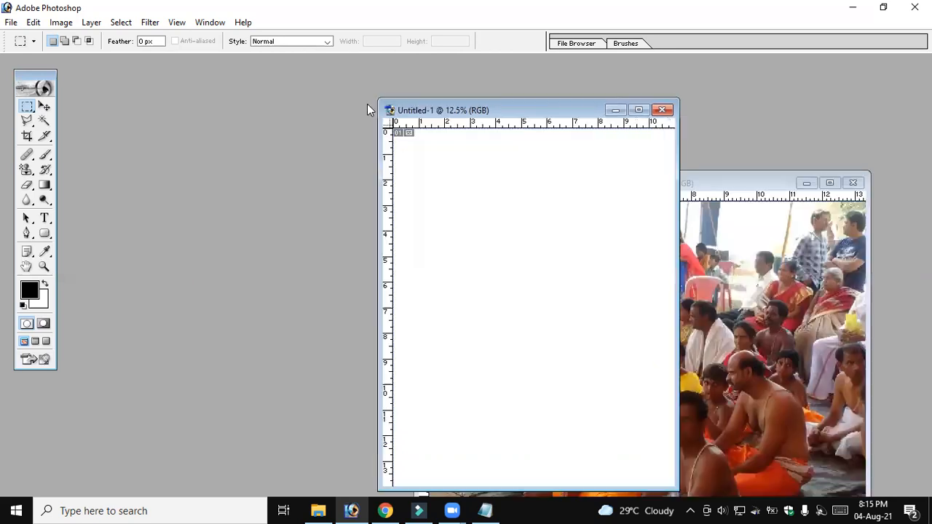
pyautogui.click(33, 23)
pyautogui.click(73, 151)
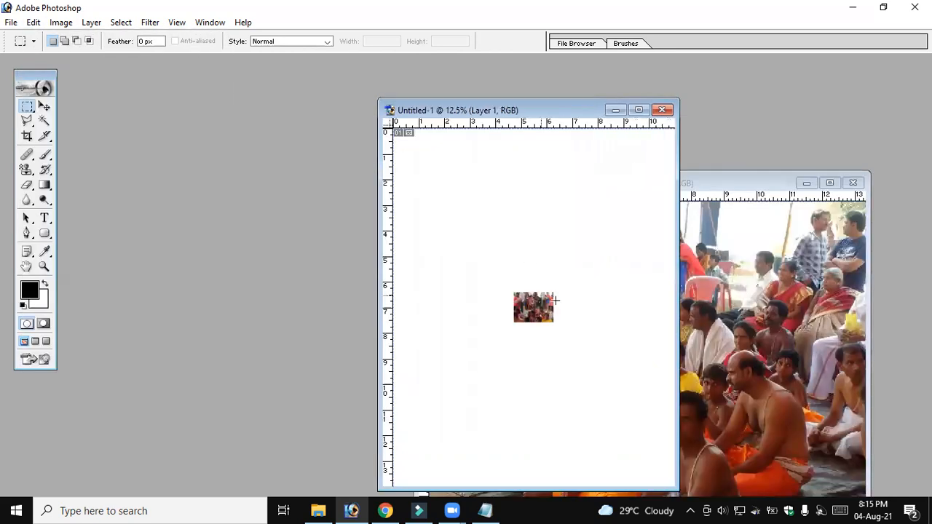
# Return to the photo document and delete the contents of its rectangular selection
pyautogui.hotkey('ctrl', 'Tab')
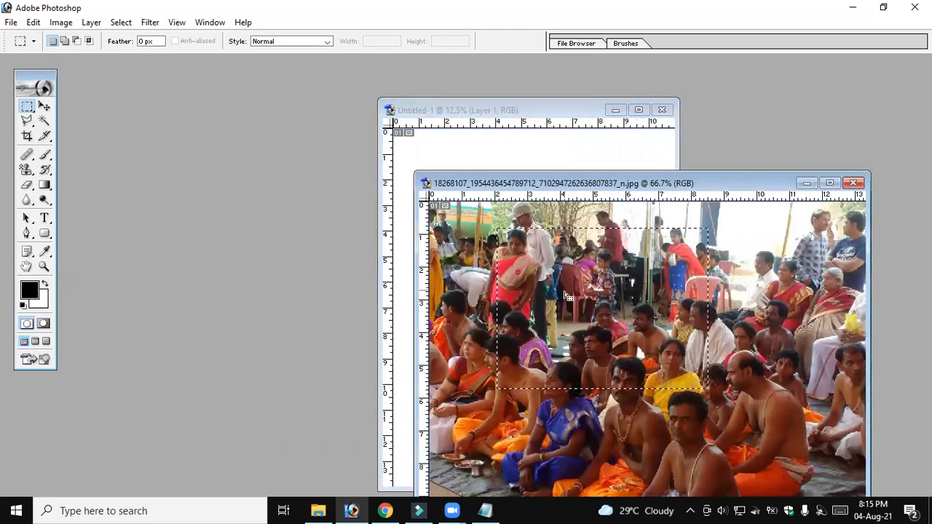
pyautogui.press('Delete')
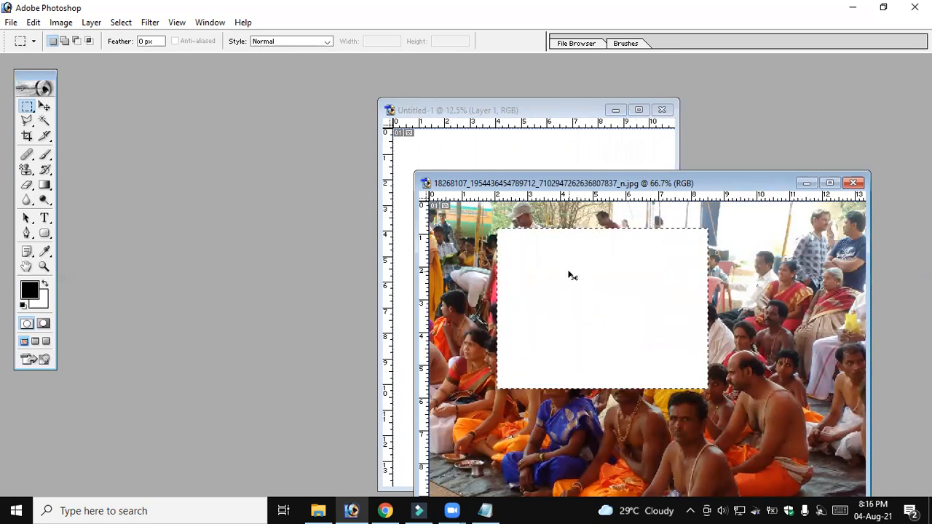
# Undo the deletion and cut the selected rectangular area out of the photo
pyautogui.hotkey('ctrl', 'z')
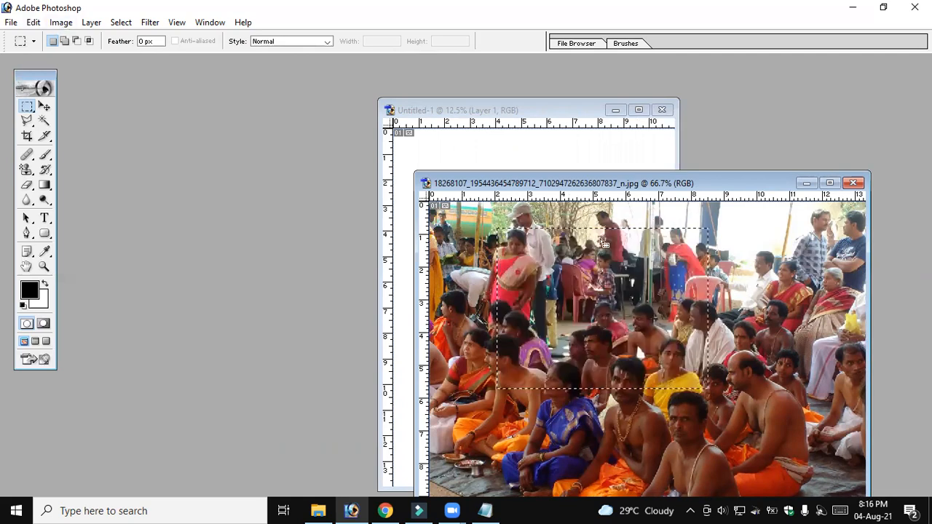
pyautogui.click(33, 22)
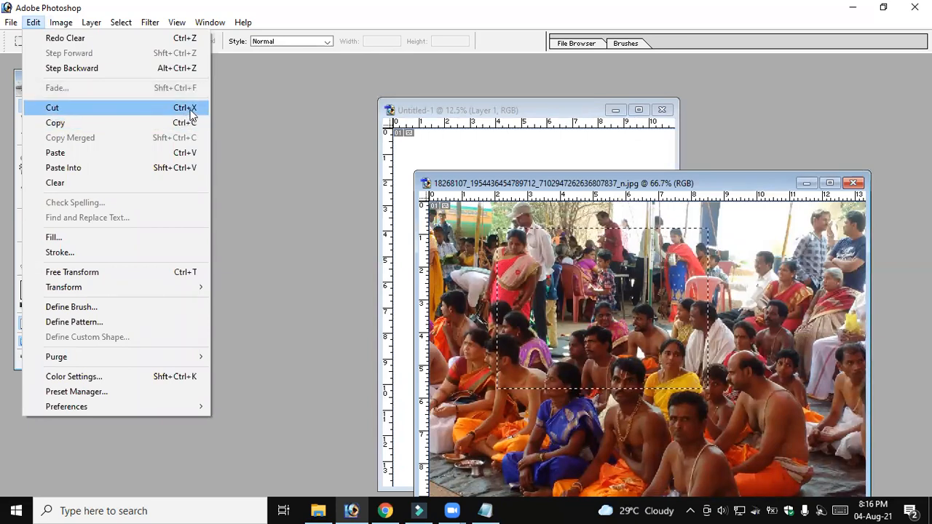
pyautogui.click(191, 109)
# Paste the cut rectangle into the Untitled-1 document
pyautogui.click(449, 148)
pyautogui.hotkey('ctrl', 'v')
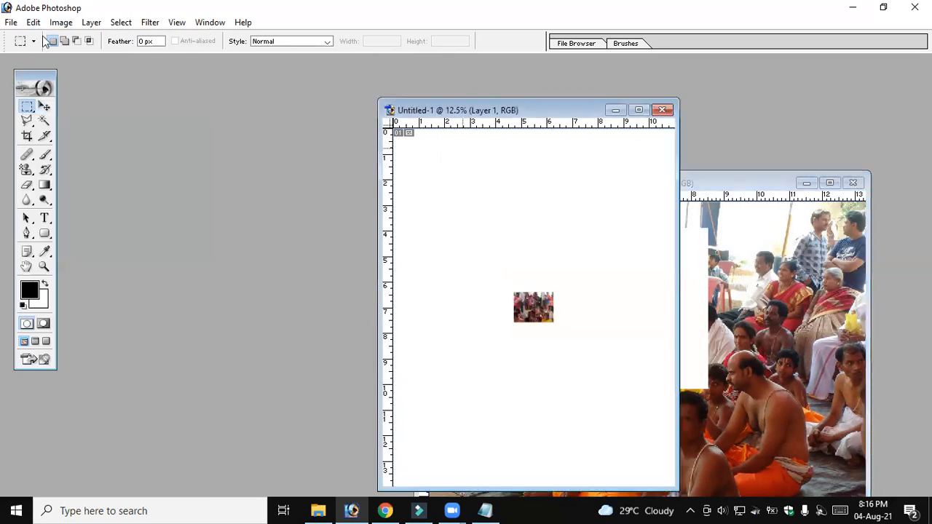
pyautogui.click(34, 22)
pyautogui.click(79, 153)
# Return to the photo document, undo the cut and shift its window clear of Untitled-1's upper part
pyautogui.click(681, 221)
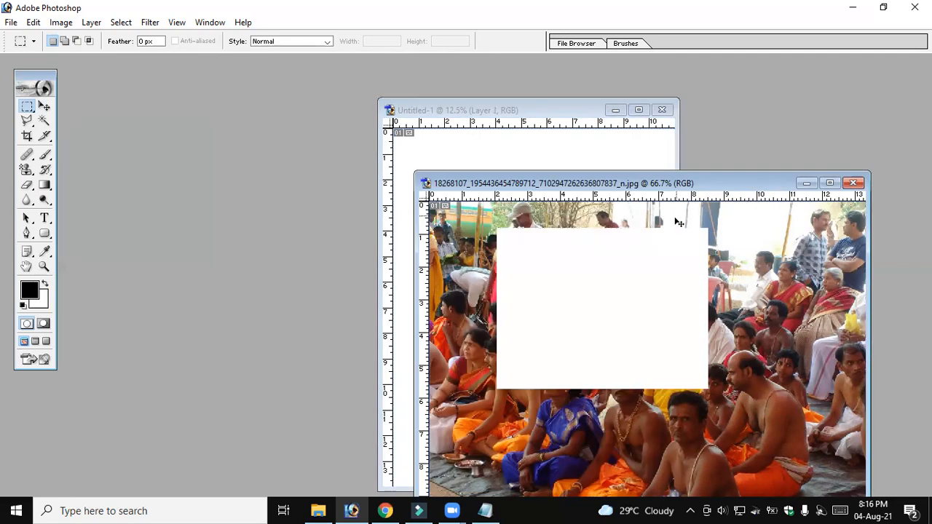
pyautogui.hotkey('ctrl', 'z')
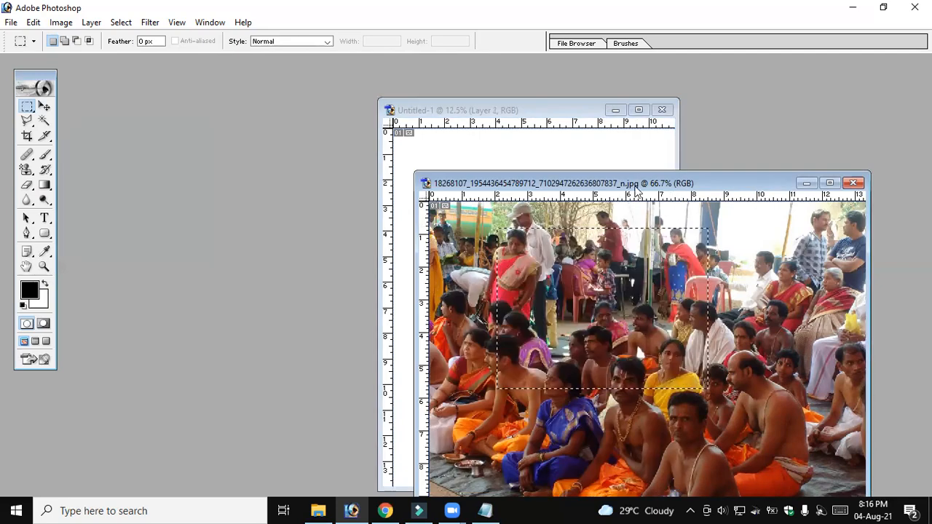
pyautogui.moveTo(636, 188); pyautogui.dragTo(411, 89)
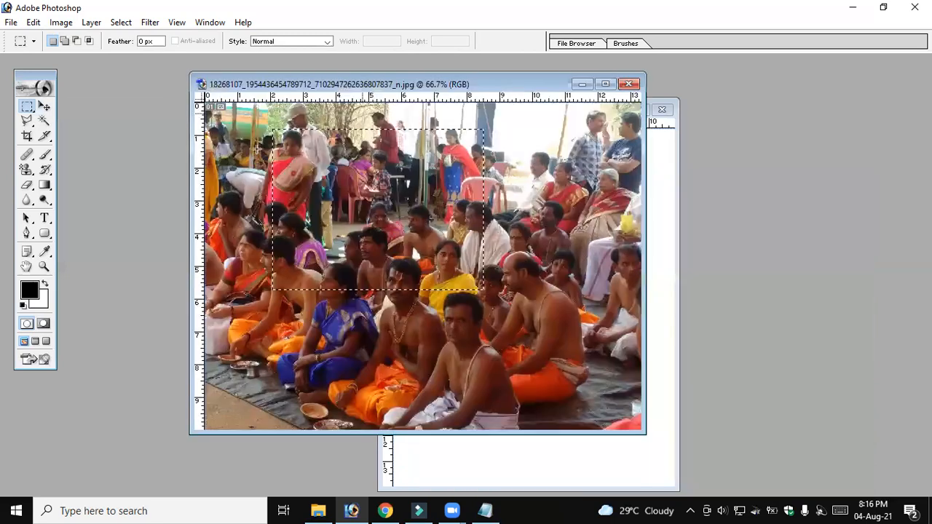
# Choose the Elliptical Marquee Tool and maximize the photo document's window
pyautogui.moveTo(21, 107); pyautogui.dragTo(94, 119)
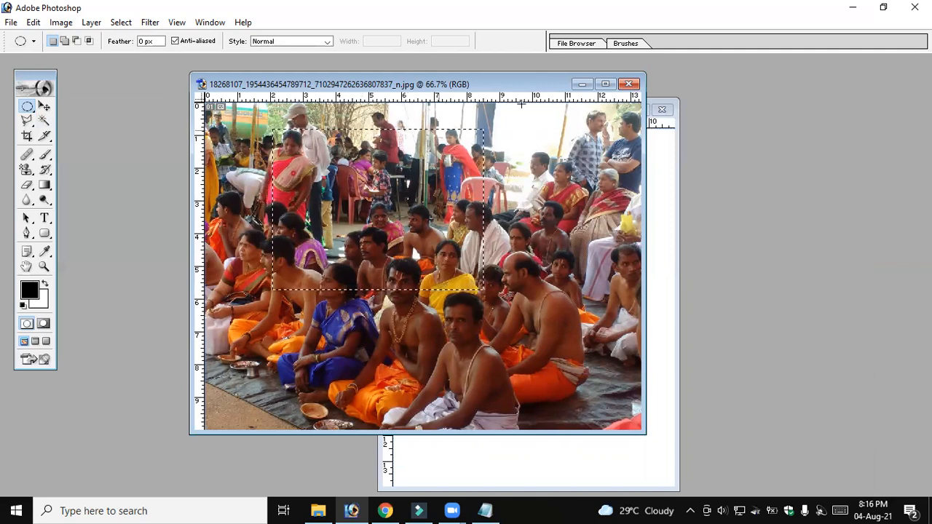
pyautogui.hotkey('ctrl', 'F10')
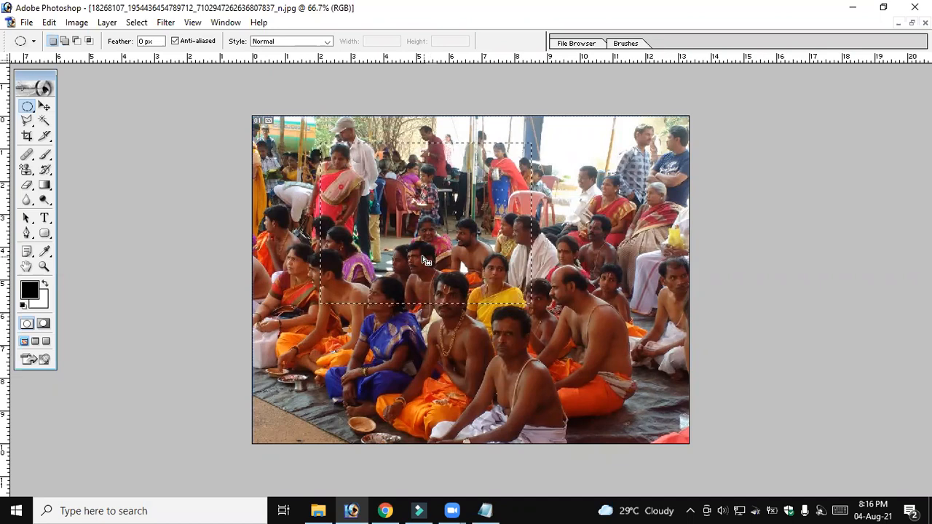
# Switch to Notepad and add the line "Ctrl+D deselect" below the two Backspace shortcuts
pyautogui.click(497, 508)
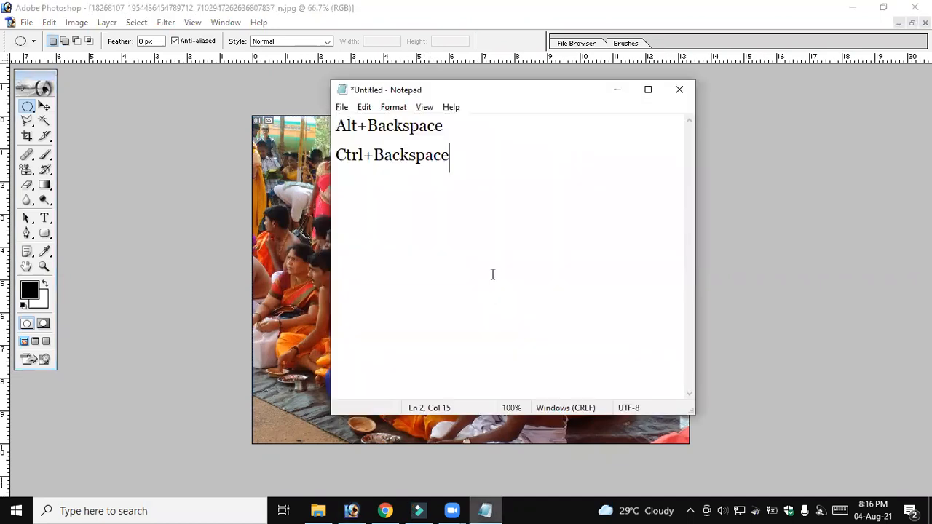
pyautogui.press('Return')
pyautogui.write('Ctrl')
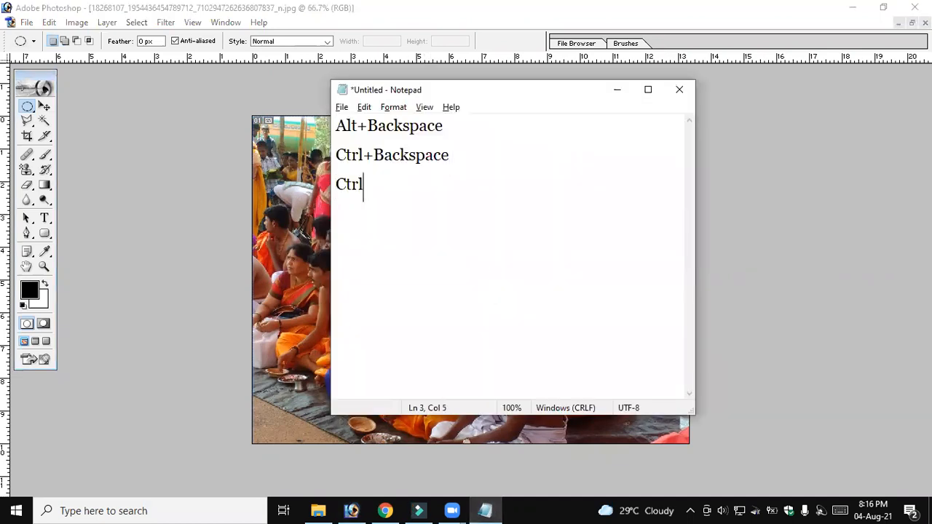
pyautogui.write('+D deselect')
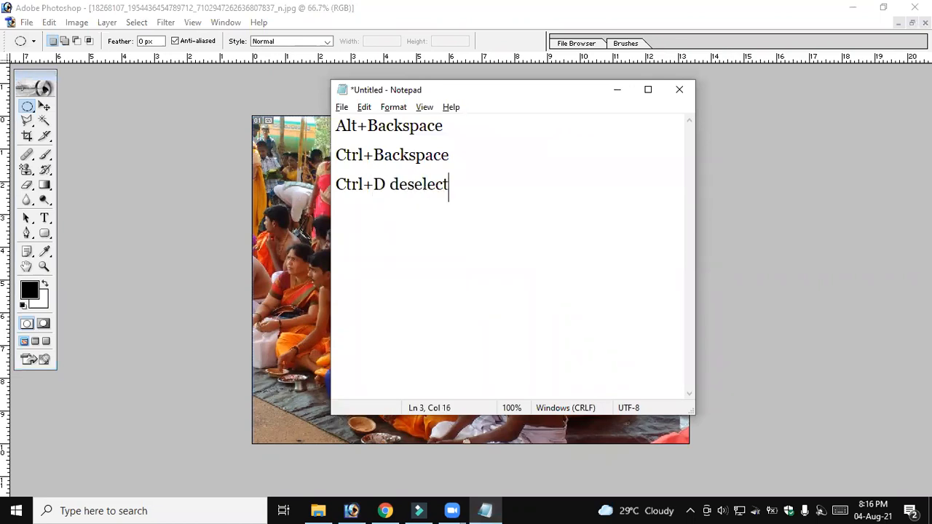
# Switch back to Photoshop and deselect the rectangular selection on the photo
pyautogui.hotkey('alt', 'Tab')
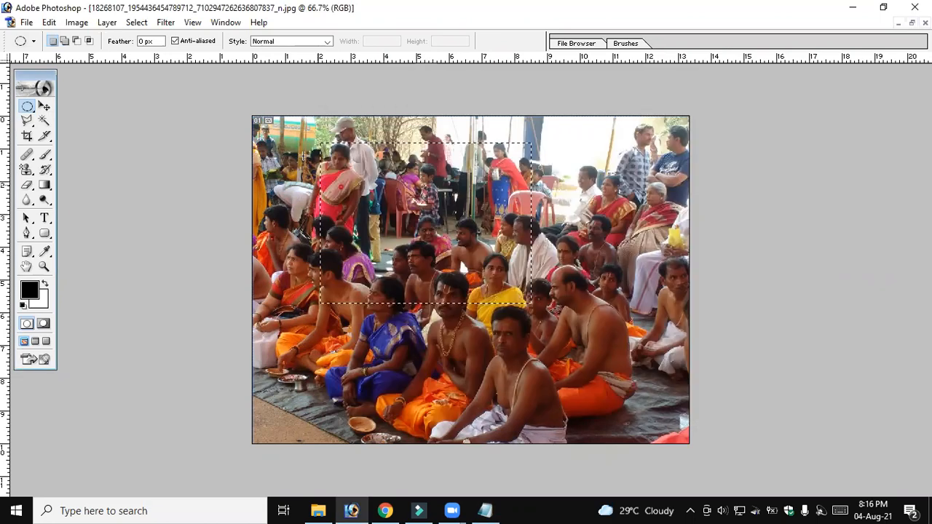
pyautogui.click(137, 23)
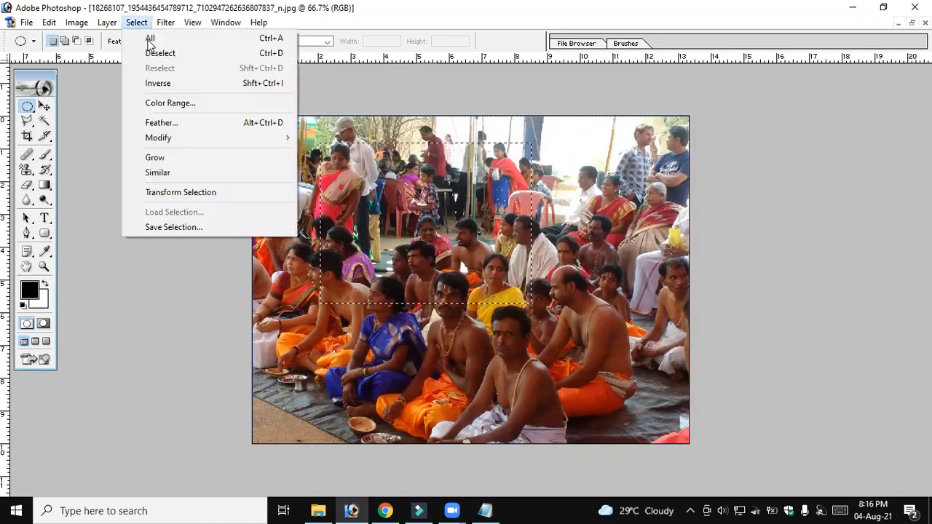
pyautogui.click(198, 55)
pyautogui.click(143, 24)
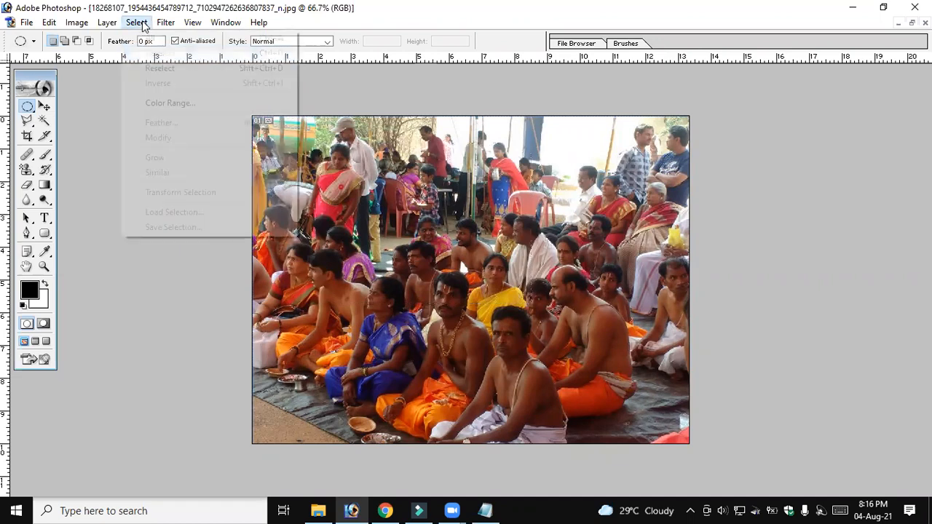
pyautogui.moveTo(138, 22)
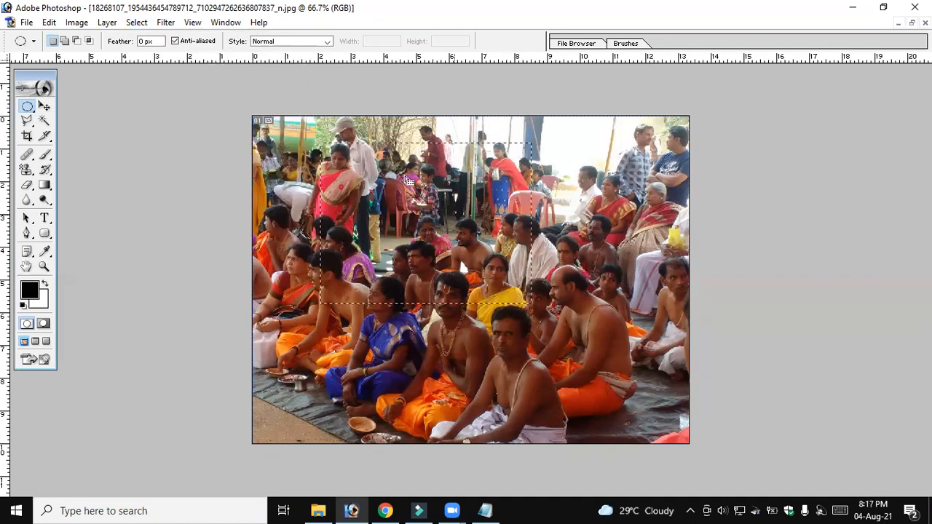
pyautogui.click(142, 26)
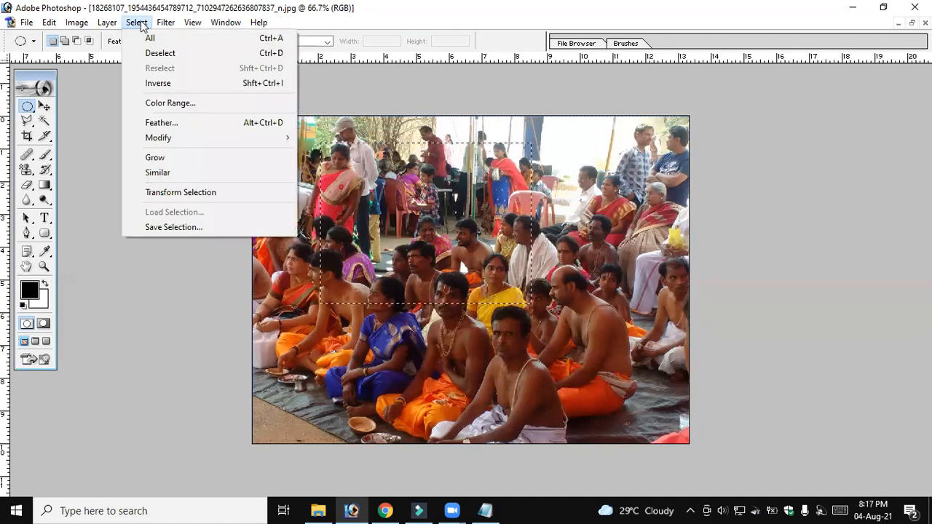
pyautogui.click(271, 54)
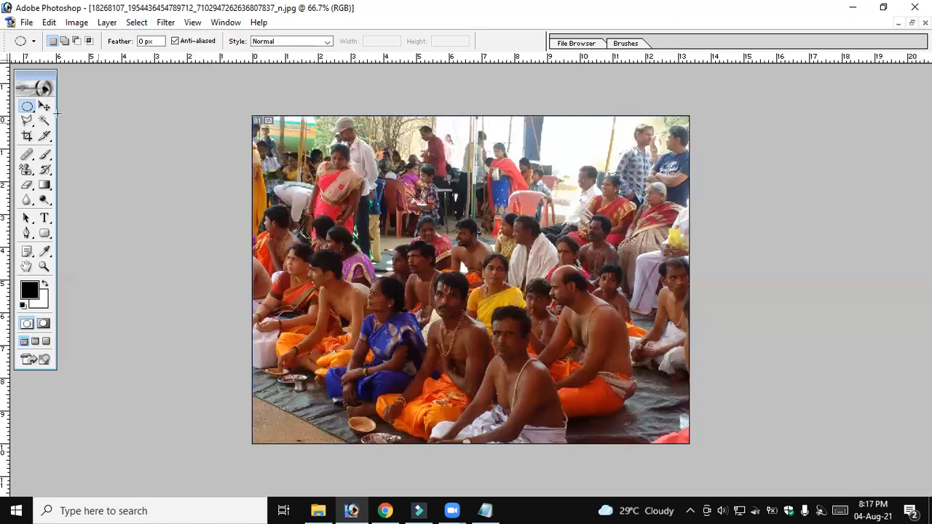
# Select an elliptical area about 7.1 by 6.2 ruler units in the middle of the photo with the Elliptical Marquee Tool
pyautogui.rightClick(29, 107)
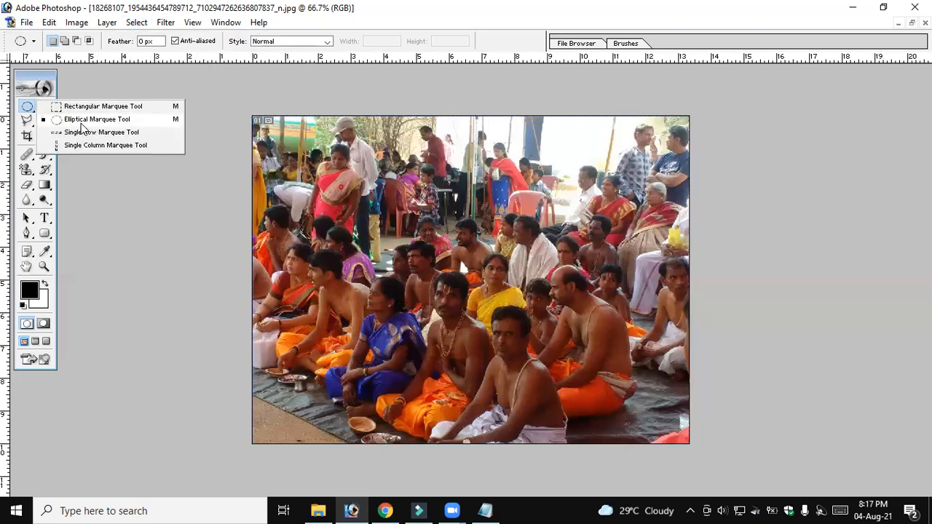
pyautogui.click(106, 122)
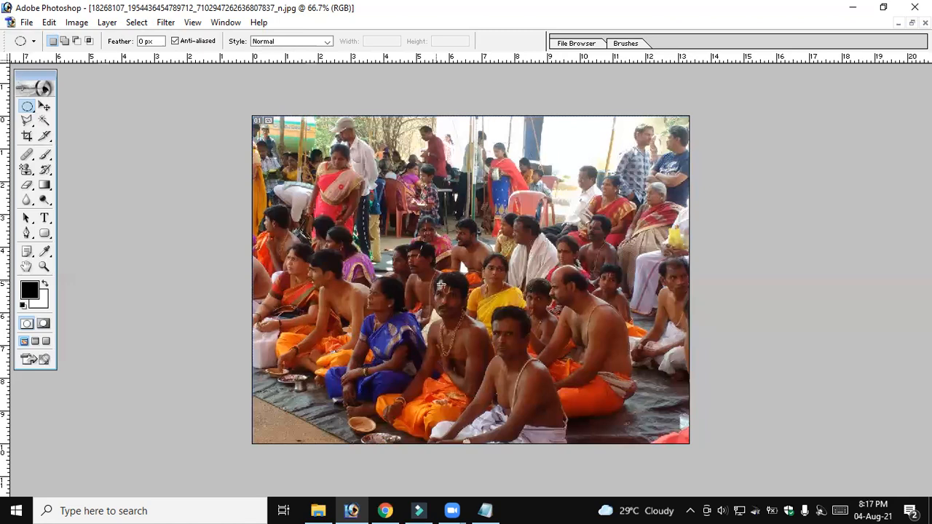
pyautogui.moveTo(366, 156); pyautogui.dragTo(599, 359)
# Copy the elliptical part of the photo and paste it into the Untitled-1 document
pyautogui.click(49, 22)
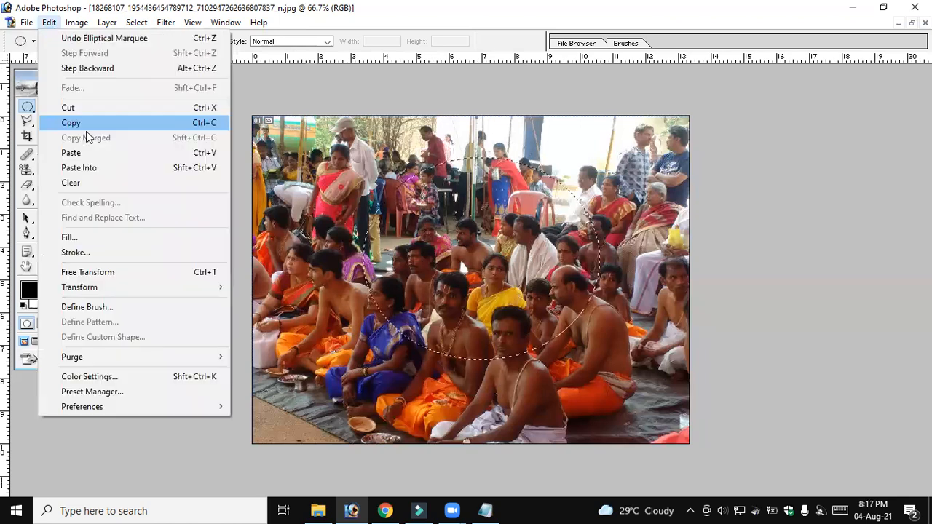
pyautogui.click(86, 126)
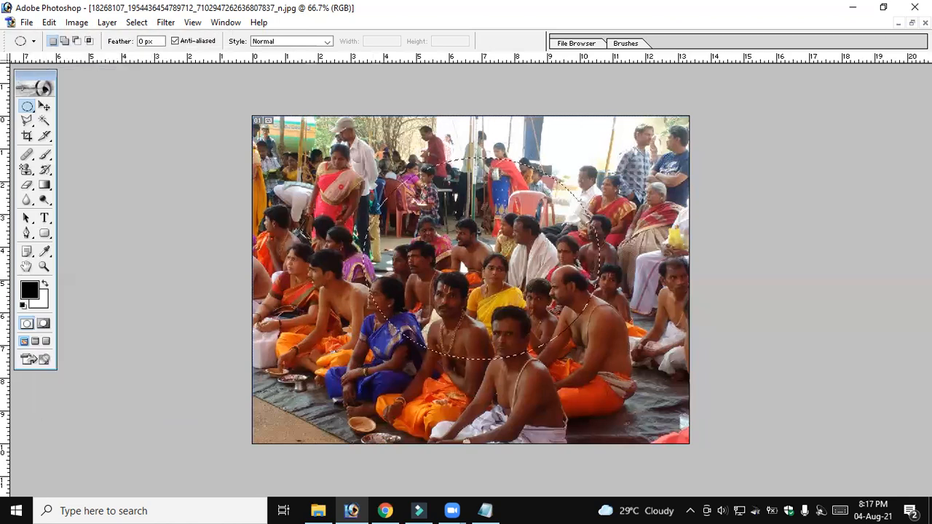
pyautogui.click(911, 23)
pyautogui.click(664, 173)
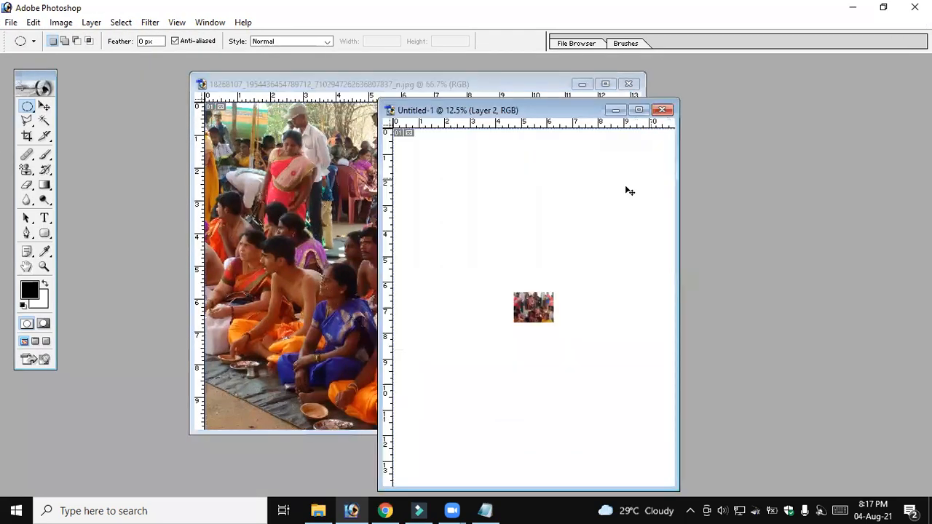
pyautogui.click(34, 22)
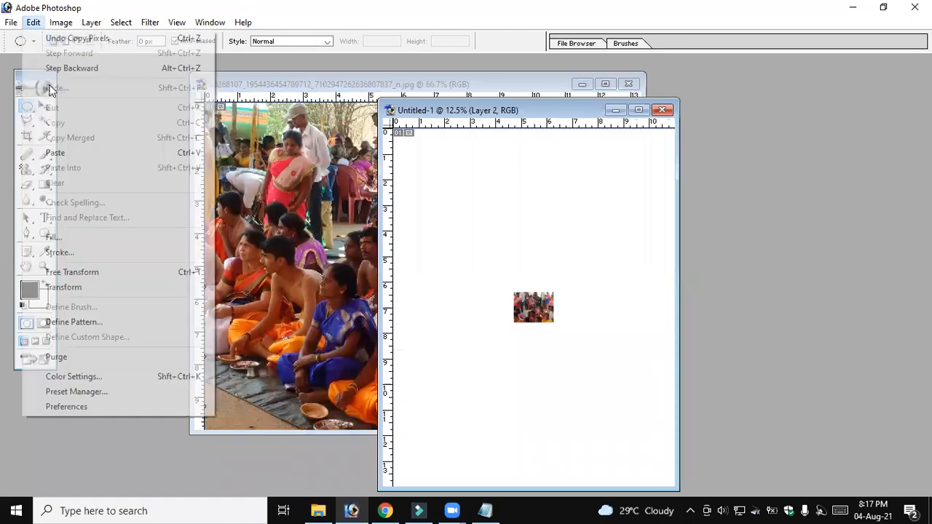
pyautogui.click(66, 153)
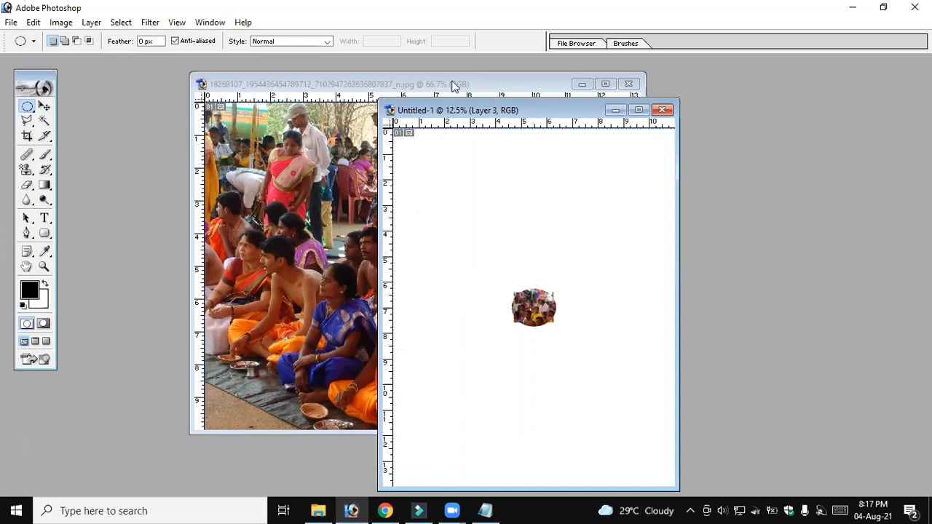
# Show the Layers palette and move the elliptical piece on Layer 3 to the upper left of the page with the Move Tool
pyautogui.moveTo(430, 106); pyautogui.dragTo(349, 73)
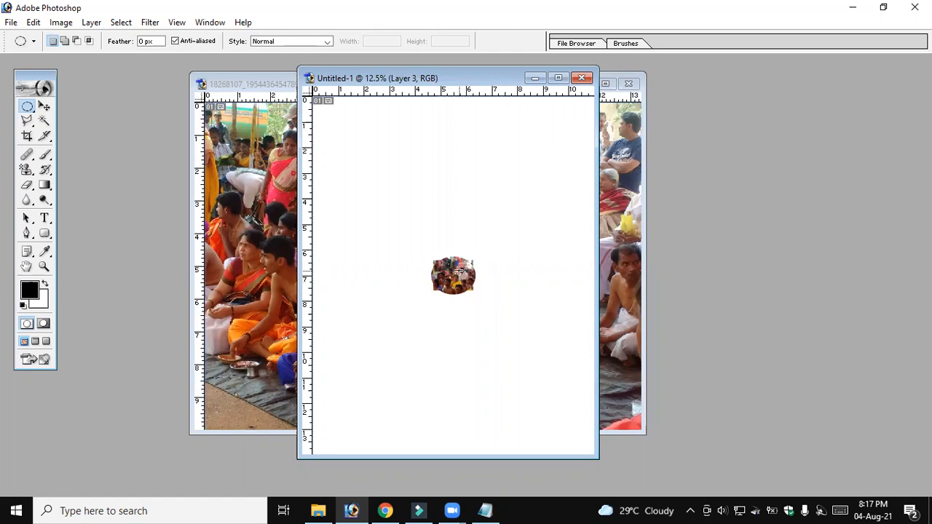
pyautogui.press('F7')
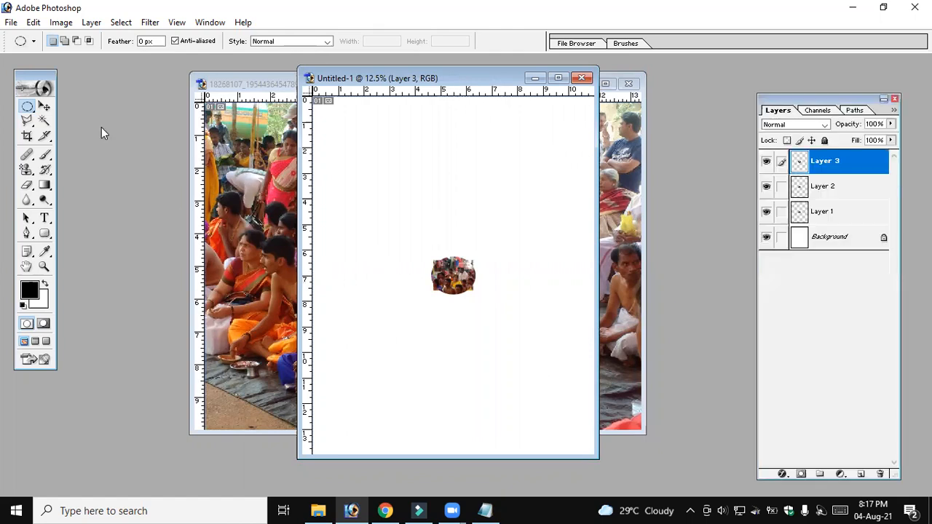
pyautogui.click(45, 108)
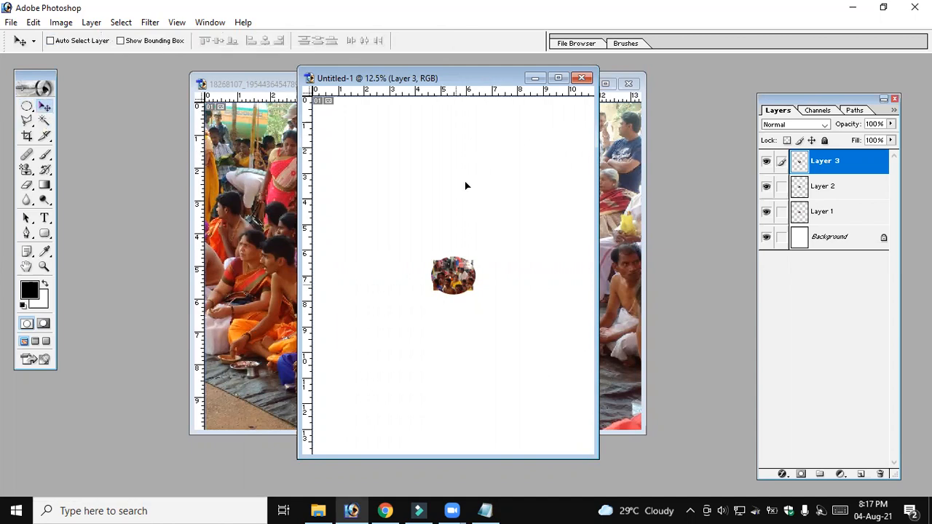
pyautogui.moveTo(433, 229); pyautogui.dragTo(400, 182)
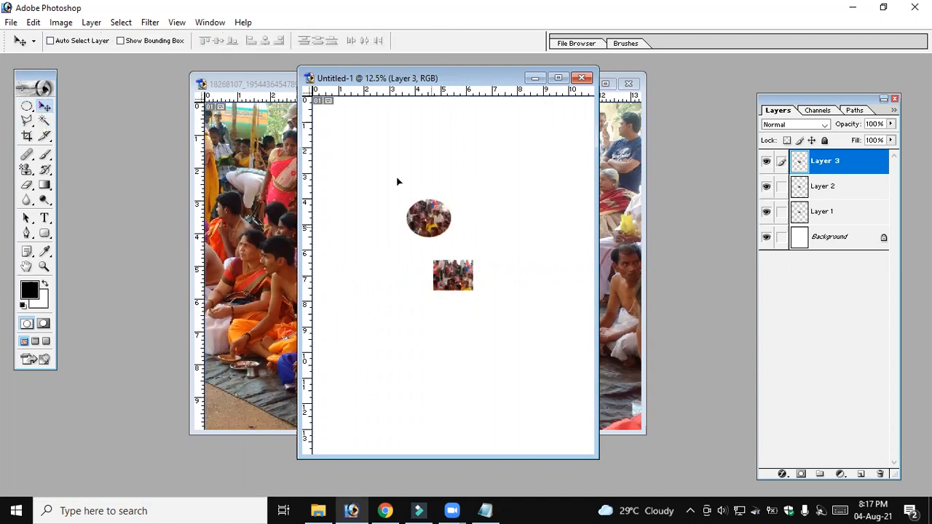
# Move the Layer 2 rectangle toward the right edge of the page and the Layer 1 rectangle to the left of centre
pyautogui.click(822, 187)
pyautogui.moveTo(467, 285); pyautogui.dragTo(519, 203)
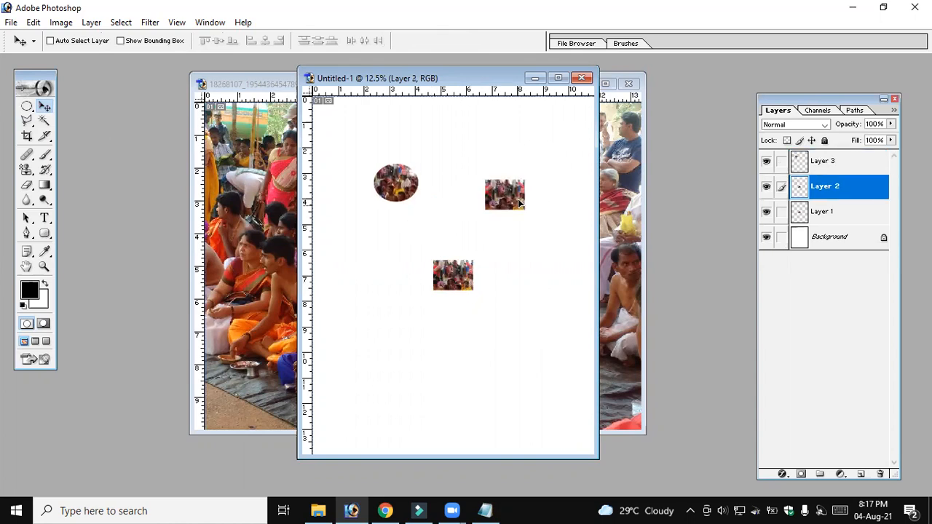
pyautogui.moveTo(543, 249); pyautogui.dragTo(547, 250)
pyautogui.click(809, 220)
pyautogui.moveTo(452, 278); pyautogui.dragTo(339, 330)
# Deselect the ellipse in the photo document and copy the whole photo into Untitled-1 with the Move Tool
pyautogui.click(265, 229)
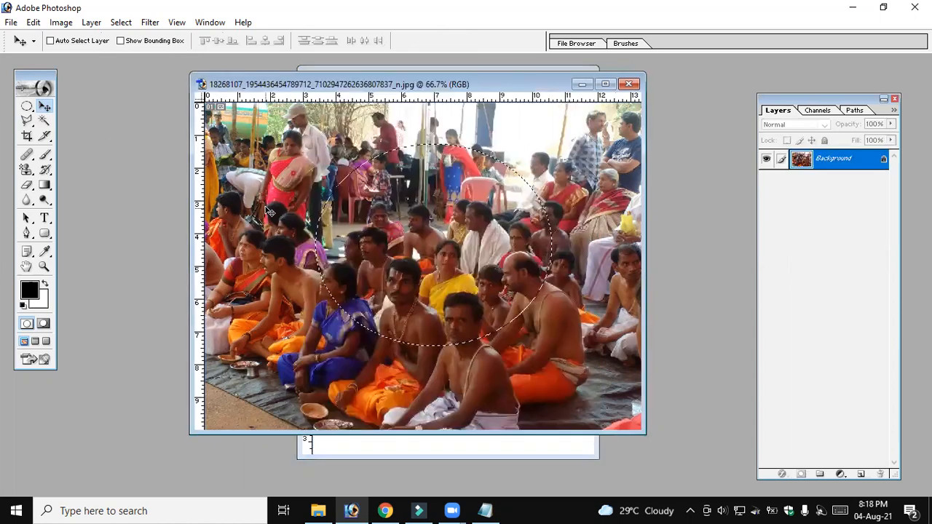
pyautogui.hotkey('ctrl', 'd')
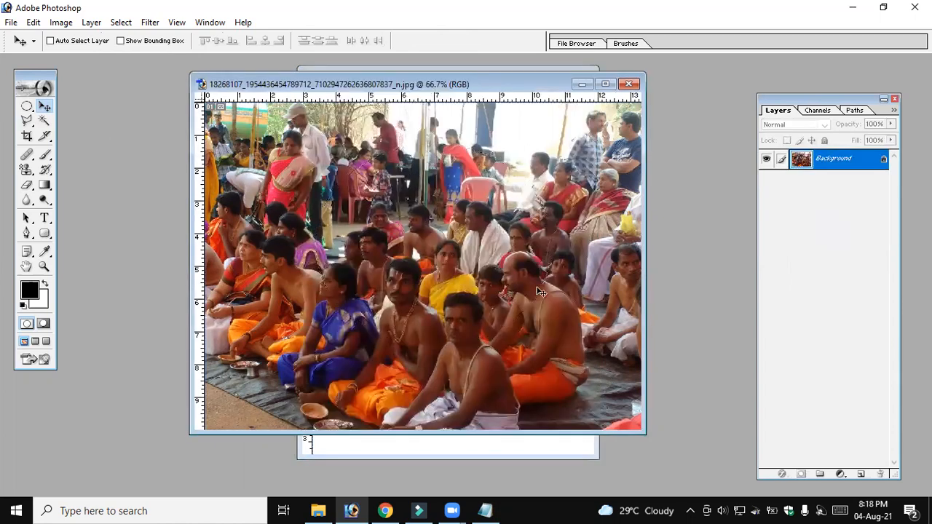
pyautogui.moveTo(429, 203); pyautogui.dragTo(424, 198)
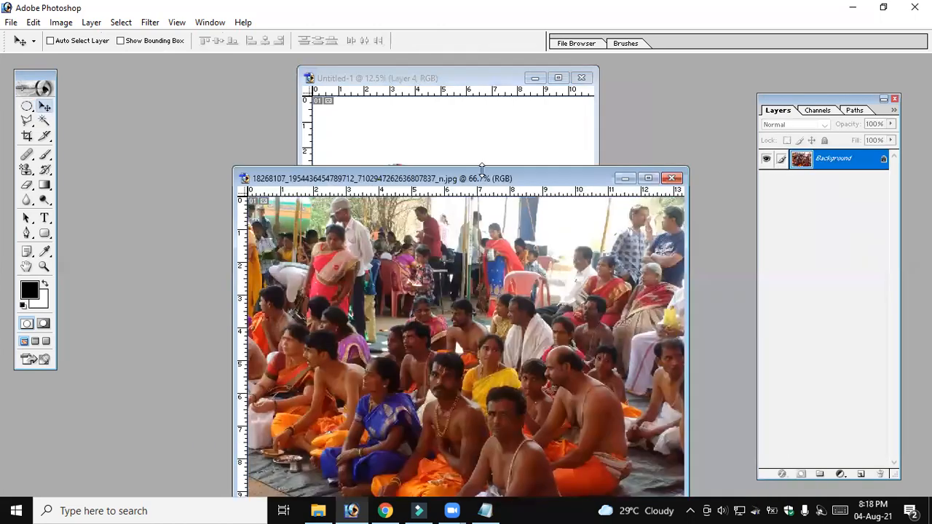
# Bring the photo document forward, activate the Elliptical Marquee Tool and list the marquee tool variants
pyautogui.moveTo(612, 271); pyautogui.dragTo(488, 181)
pyautogui.click(27, 107)
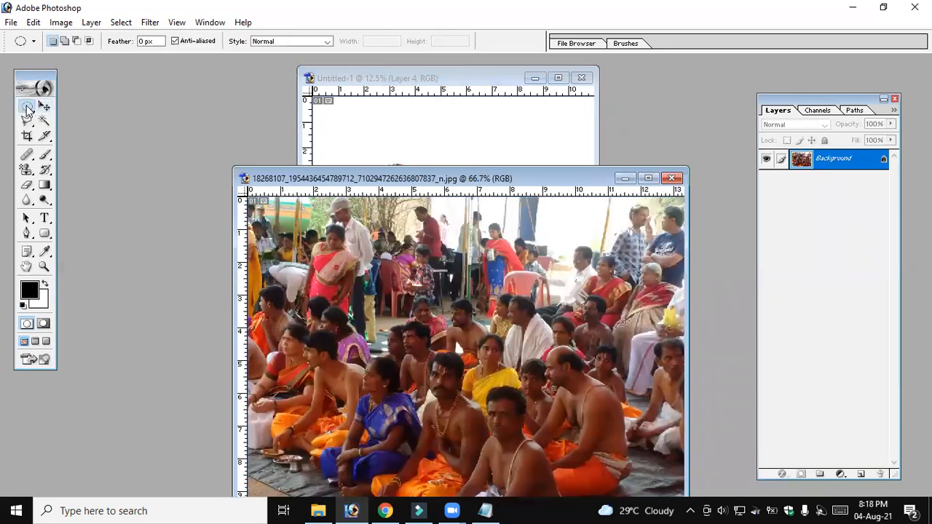
pyautogui.click(27, 107)
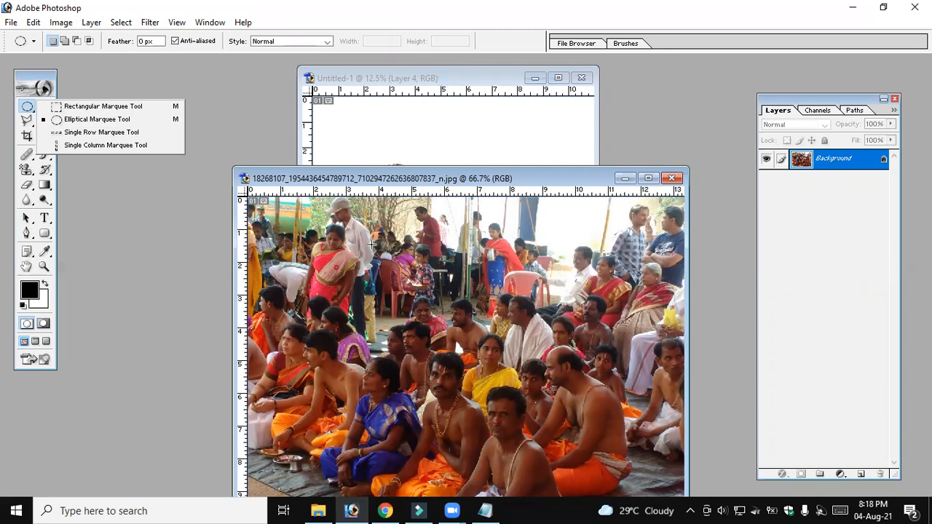
# Bring Untitled-1 forward and step back through its history until all the pasted photo pieces and their layers are removed
pyautogui.click(421, 156)
pyautogui.hotkey('ctrl', 'alt', 'z')
pyautogui.hotkey('ctrl', 'alt', 'z')
pyautogui.hotkey('ctrl', 'alt', 'z')
pyautogui.hotkey('ctrl', 'alt', 'z')
pyautogui.hotkey('ctrl', 'alt', 'z')
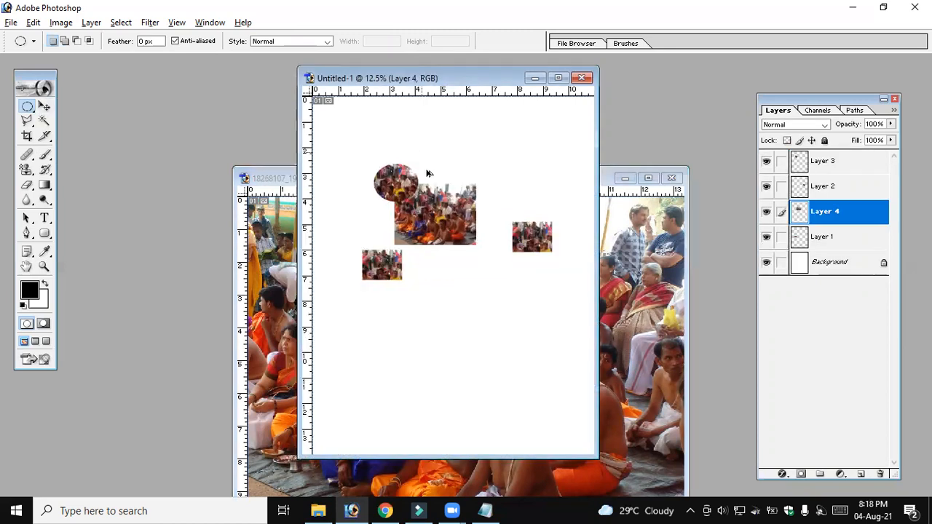
pyautogui.hotkey('ctrl', 'alt', 'z')
pyautogui.hotkey('ctrl', 'alt', 'z')
pyautogui.hotkey('ctrl', 'alt', 'z')
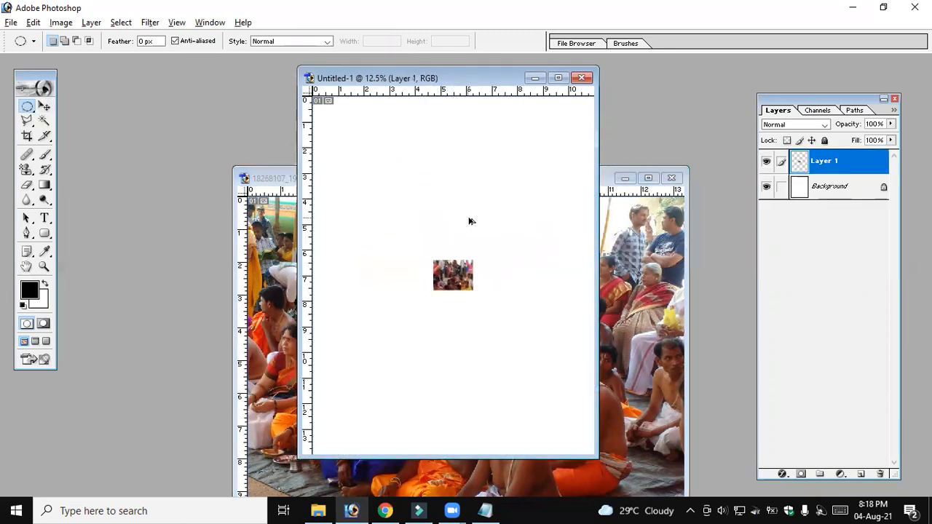
# Bring the photo document forward, compare the options of the Lasso, Move and Magic Wand tools, and activate the Rectangular Marquee Tool
pyautogui.click(273, 175)
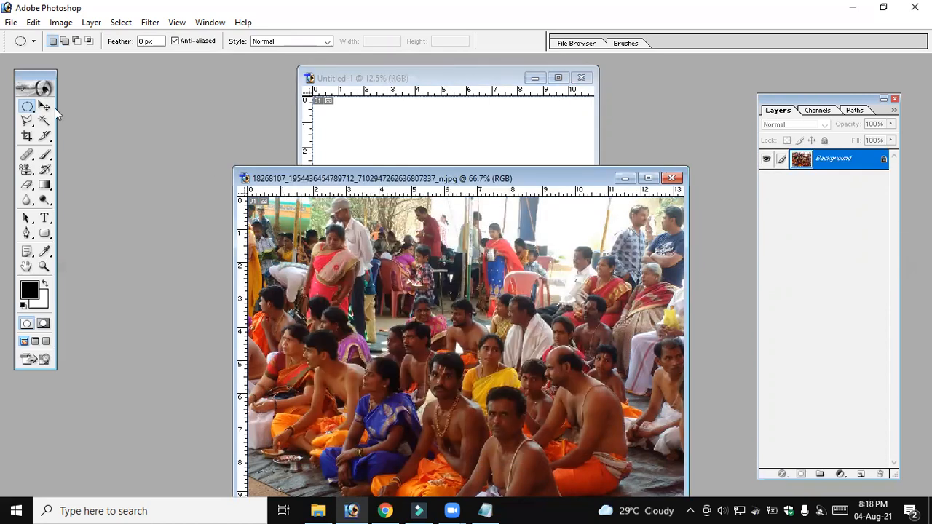
pyautogui.moveTo(29, 109); pyautogui.dragTo(22, 129)
pyautogui.click(26, 120)
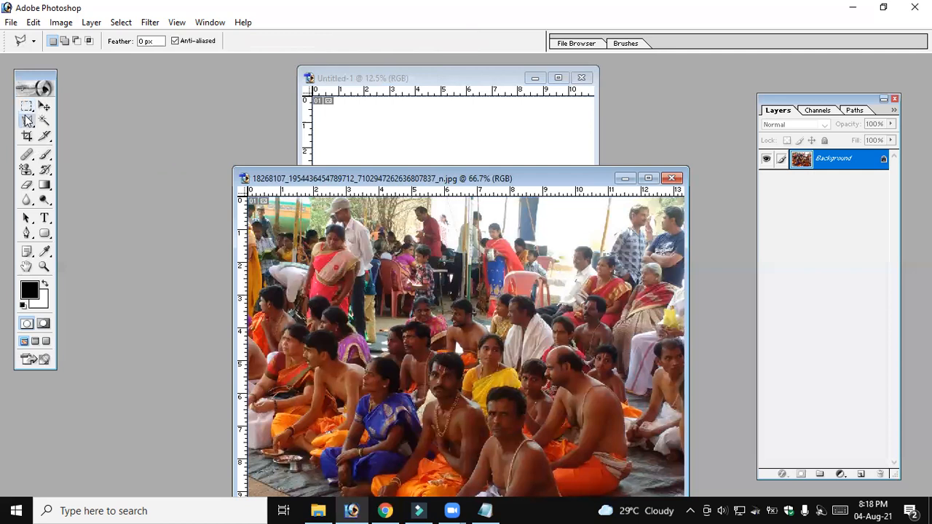
pyautogui.click(27, 109)
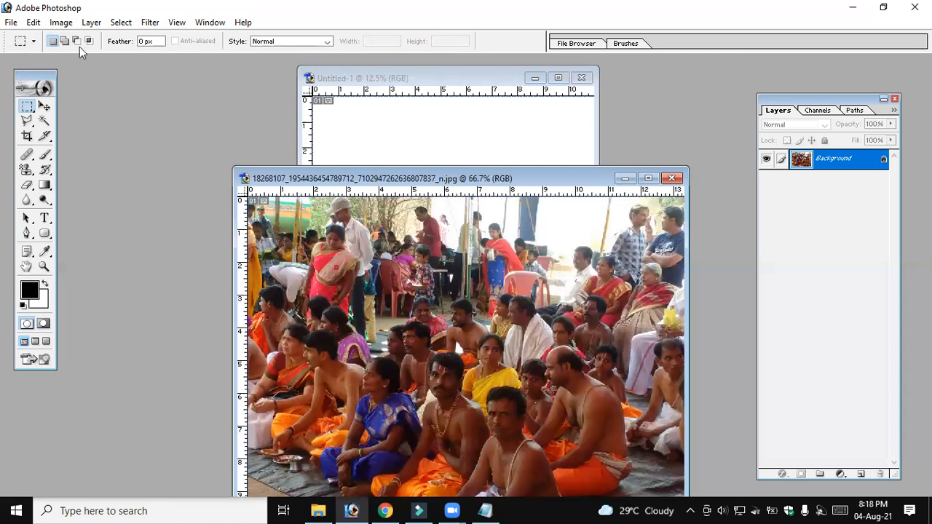
pyautogui.click(27, 121)
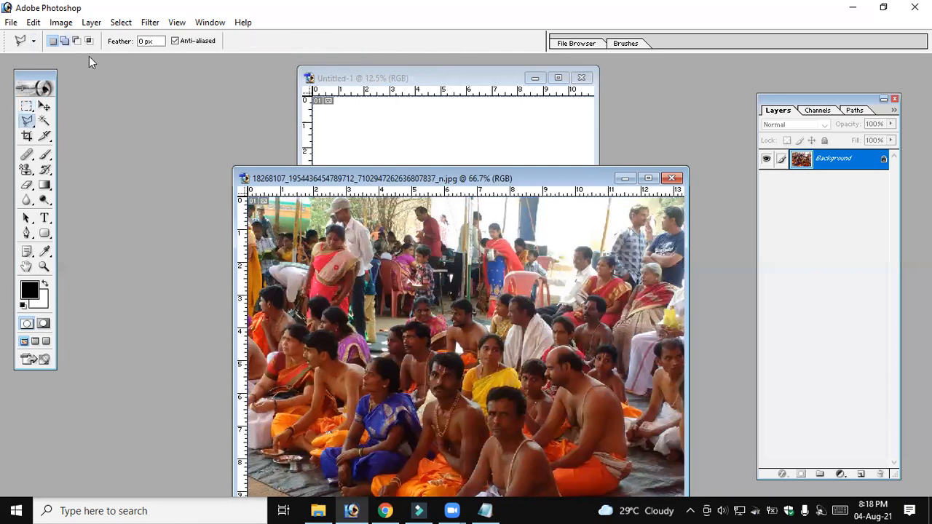
pyautogui.click(44, 106)
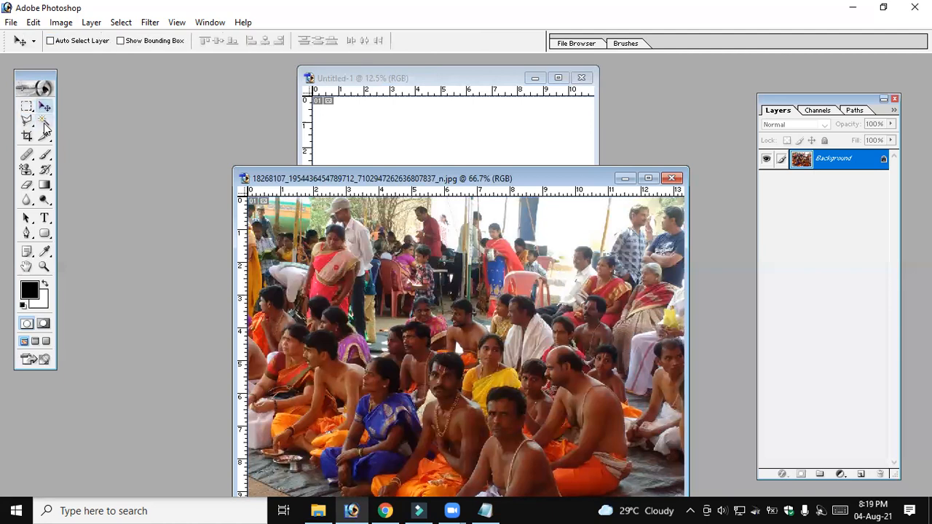
pyautogui.click(44, 121)
pyautogui.press('m')
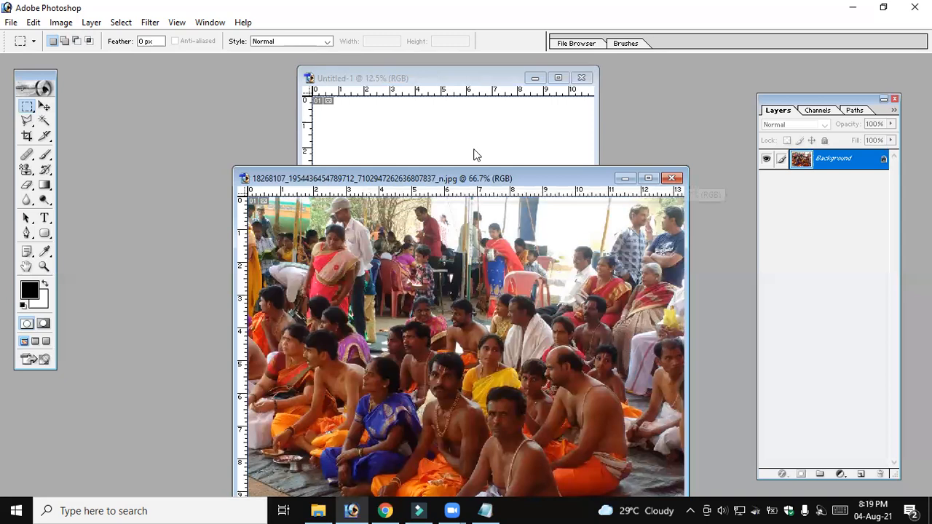
# Make Untitled-1 active and make successive rectangular selections in New Selection mode, ending with a wide one in the page's upper part
pyautogui.click(558, 79)
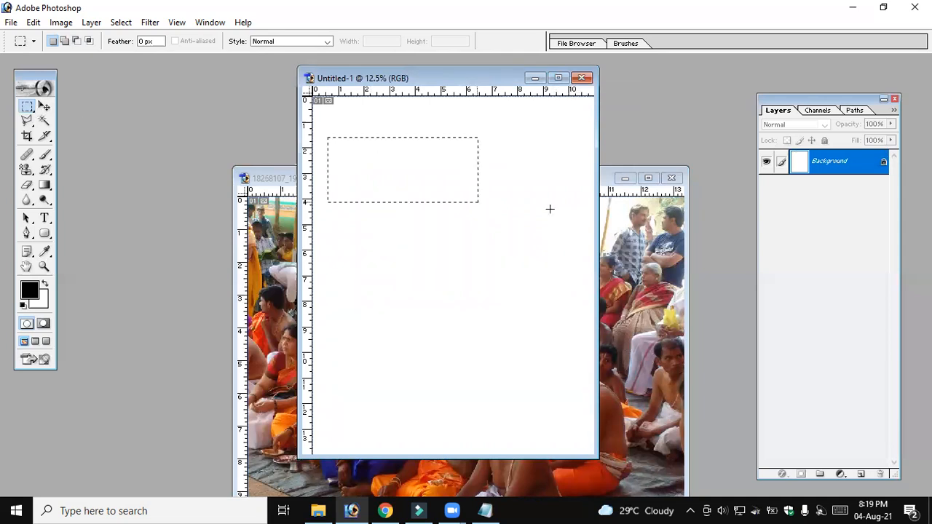
pyautogui.click(539, 270)
pyautogui.moveTo(586, 211); pyautogui.dragTo(329, 138)
pyautogui.click(338, 268)
pyautogui.moveTo(528, 296); pyautogui.dragTo(331, 224)
pyautogui.moveTo(337, 128); pyautogui.dragTo(580, 213)
pyautogui.click(338, 199)
pyautogui.moveTo(330, 160); pyautogui.dragTo(581, 235)
pyautogui.moveTo(329, 257); pyautogui.dragTo(353, 290)
pyautogui.moveTo(534, 335); pyautogui.dragTo(536, 333)
pyautogui.moveTo(333, 139); pyautogui.dragTo(355, 181)
pyautogui.moveTo(548, 201); pyautogui.dragTo(558, 198)
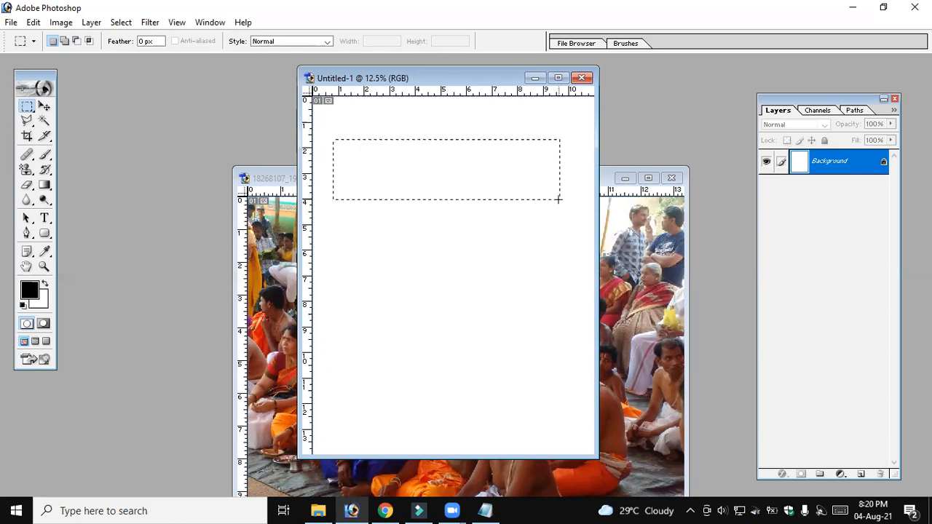
# Switch the marquee to Add to Selection and add two more wide rectangles below the existing one
pyautogui.click(64, 44)
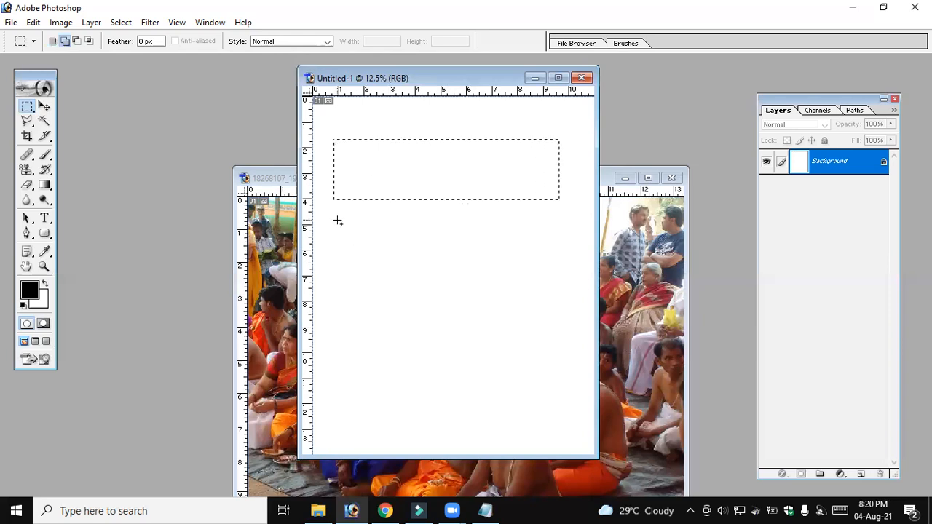
pyautogui.moveTo(338, 220); pyautogui.dragTo(561, 286)
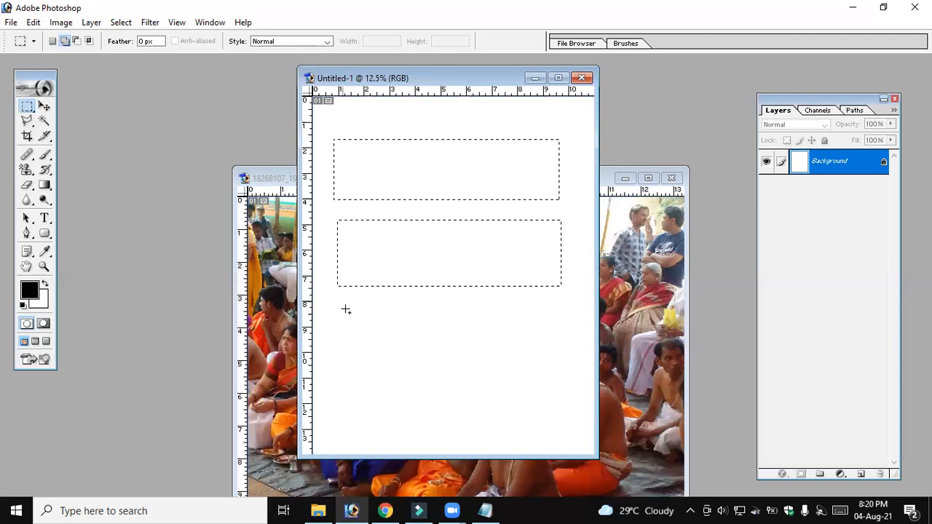
pyautogui.moveTo(342, 301); pyautogui.dragTo(564, 374)
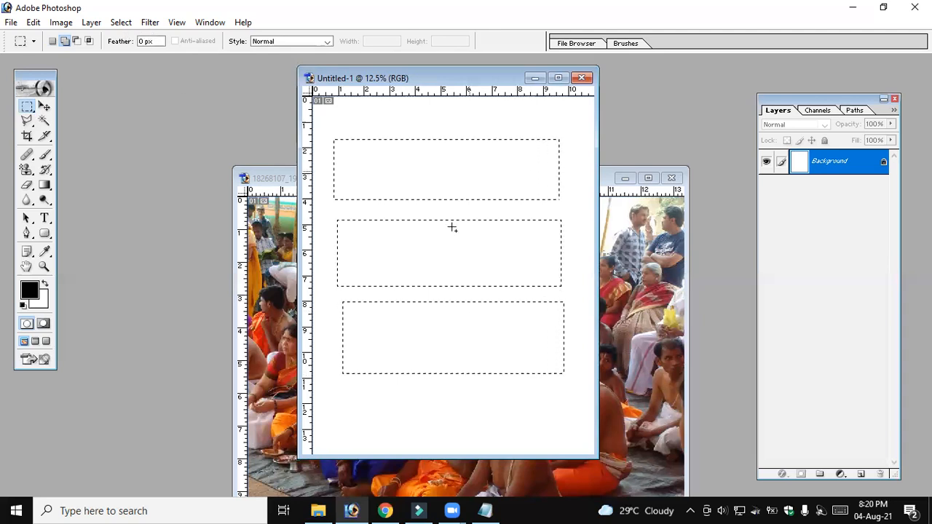
# Replace the three selected areas with a single wide rectangular selection across the upper part of the page
pyautogui.click(381, 188)
pyautogui.moveTo(329, 167); pyautogui.dragTo(397, 237)
pyautogui.moveTo(554, 250); pyautogui.dragTo(562, 248)
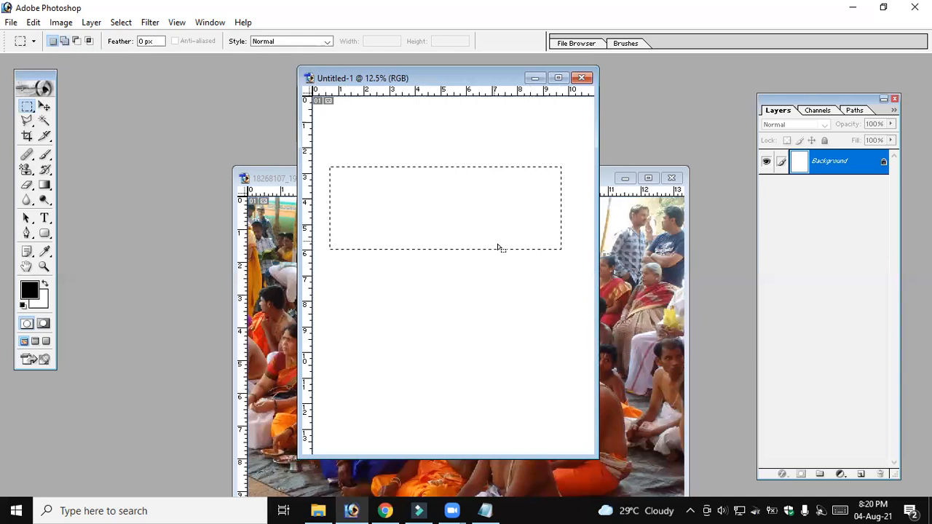
# Add narrow rectangular tabs to the selection: one on its right edge, one on its top edge and five along its bottom edge
pyautogui.press('shift')
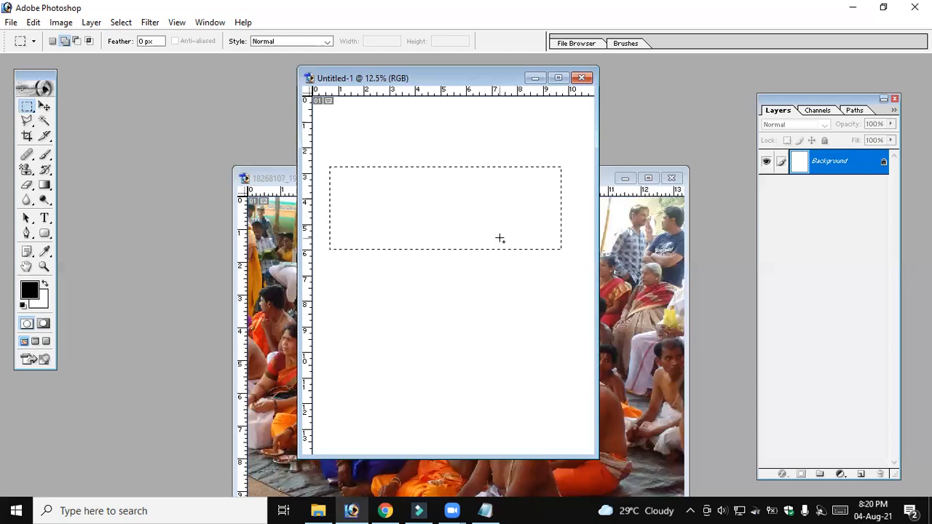
pyautogui.click(64, 41)
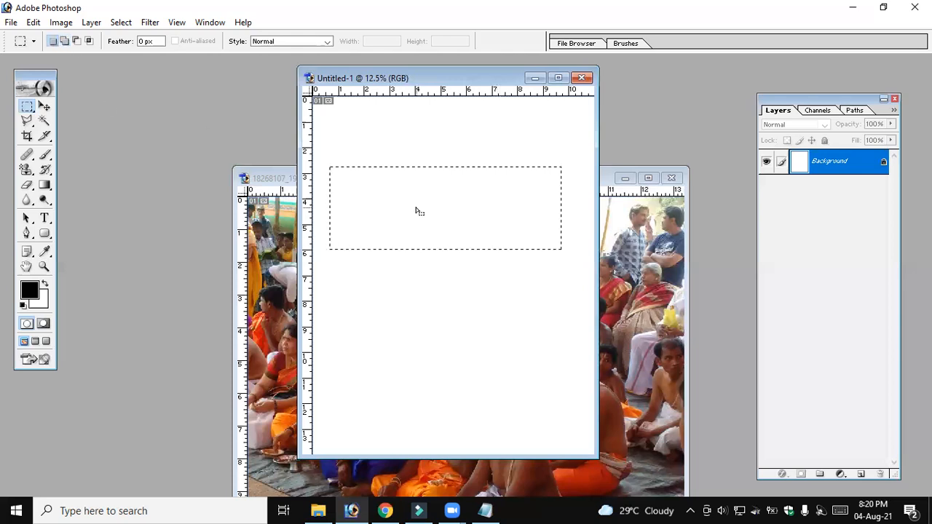
pyautogui.press('shift')
pyautogui.moveTo(585, 217); pyautogui.dragTo(594, 217)
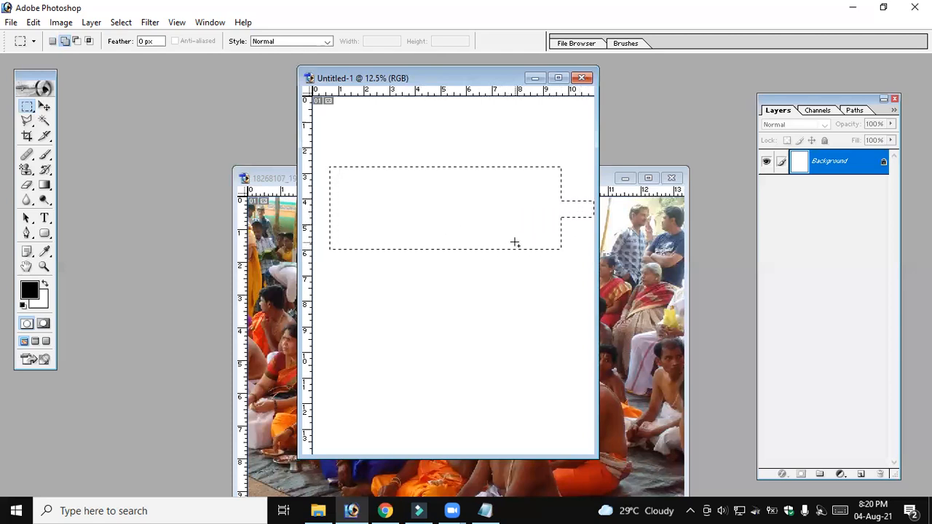
pyautogui.moveTo(528, 271); pyautogui.dragTo(529, 274)
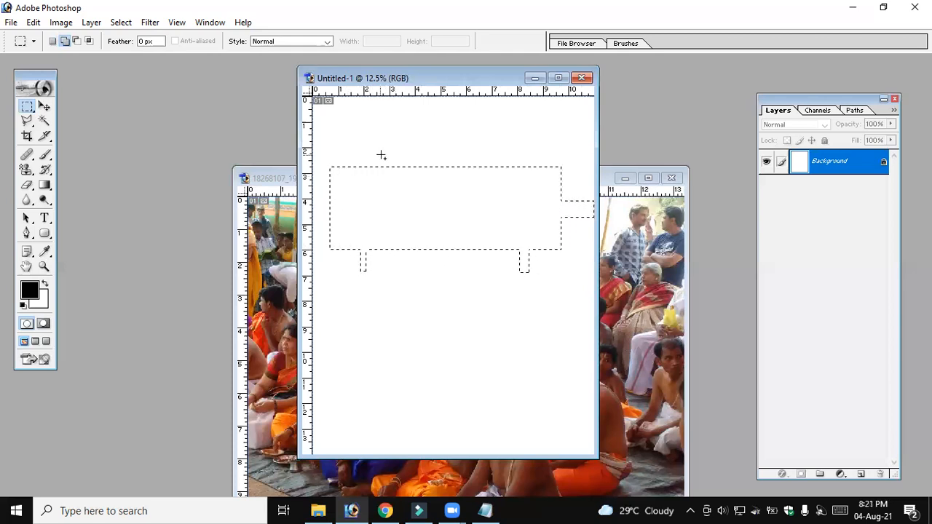
pyautogui.moveTo(397, 163); pyautogui.dragTo(398, 166)
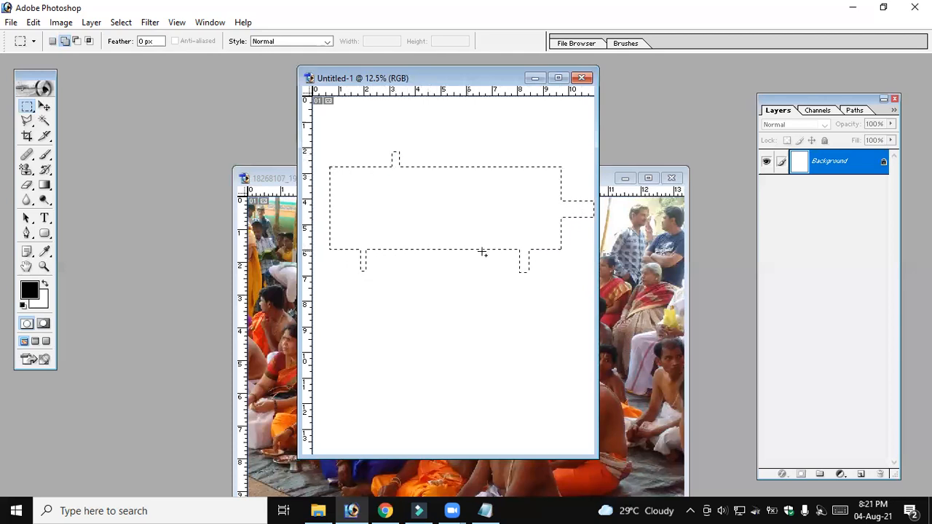
pyautogui.moveTo(479, 256); pyautogui.dragTo(482, 290)
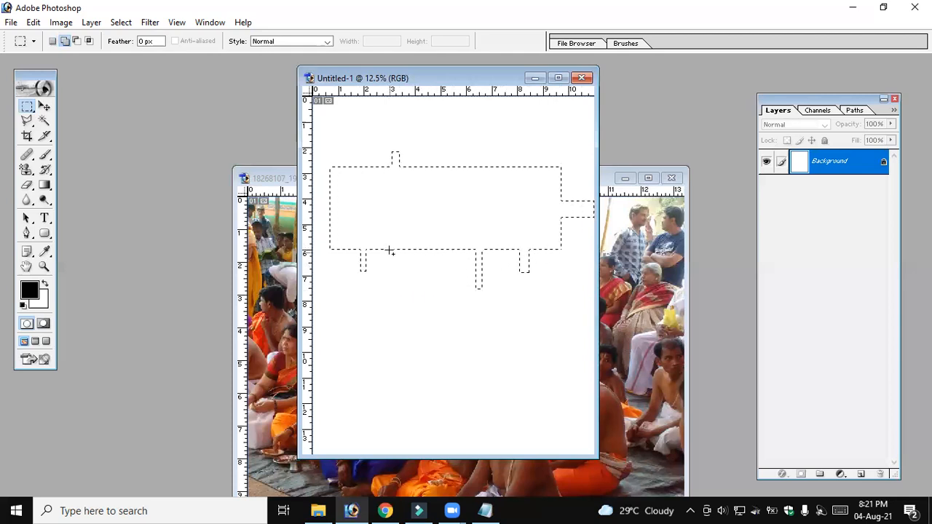
pyautogui.moveTo(390, 250); pyautogui.dragTo(397, 265)
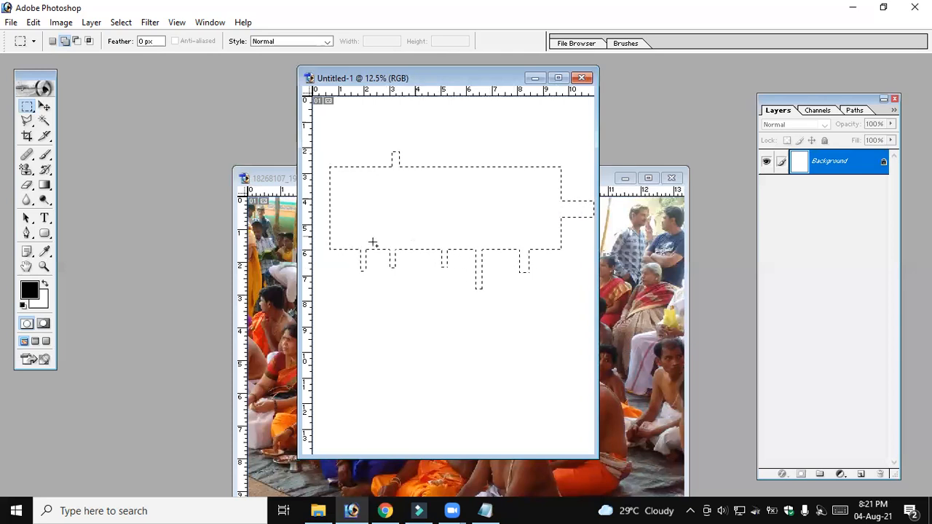
# Fill the tabbed selection with bright green 00FF5A as the foreground color and deselect it
pyautogui.click(30, 291)
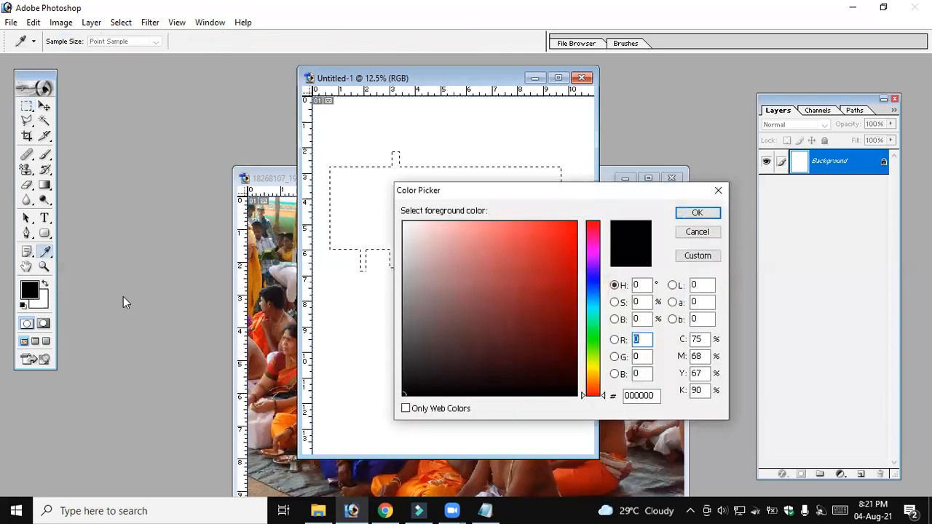
pyautogui.click(592, 334)
pyautogui.click(576, 222)
pyautogui.click(697, 212)
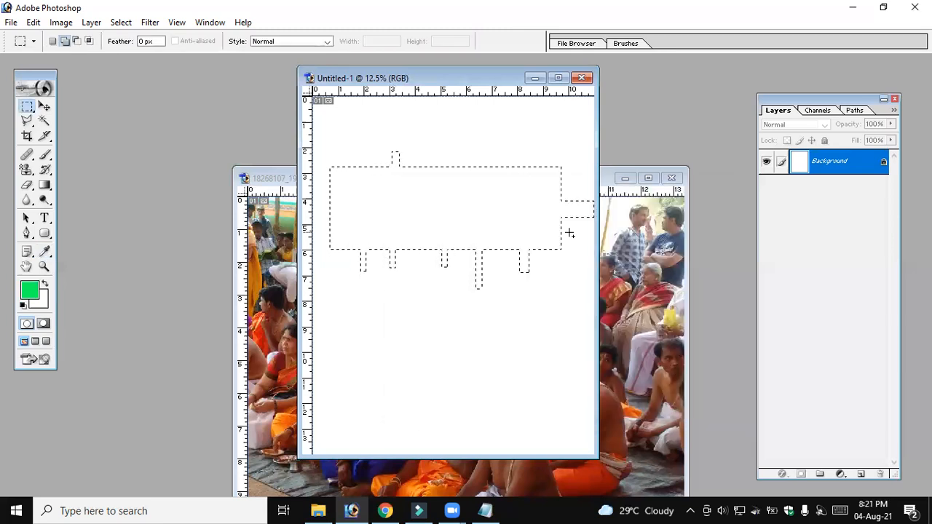
pyautogui.press('alt')
pyautogui.hotkey('alt', 'BackSpace')
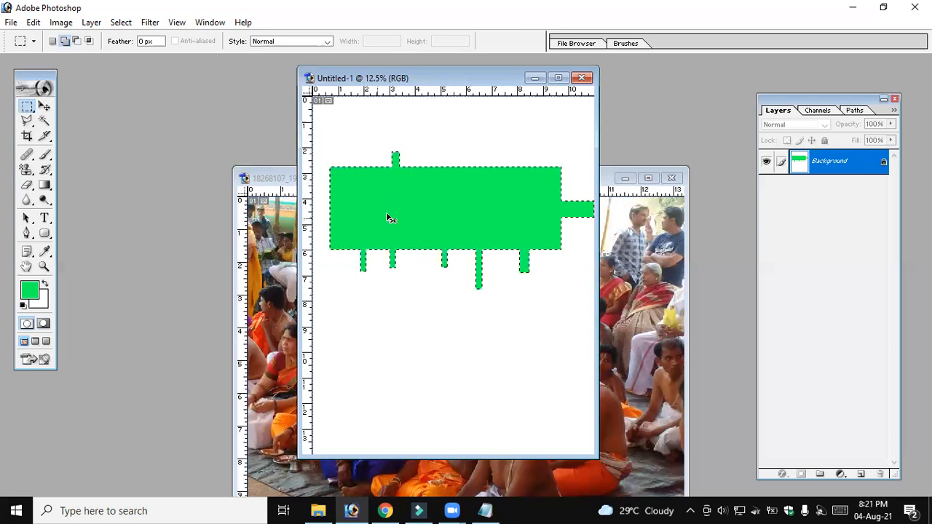
pyautogui.hotkey('ctrl', 'd')
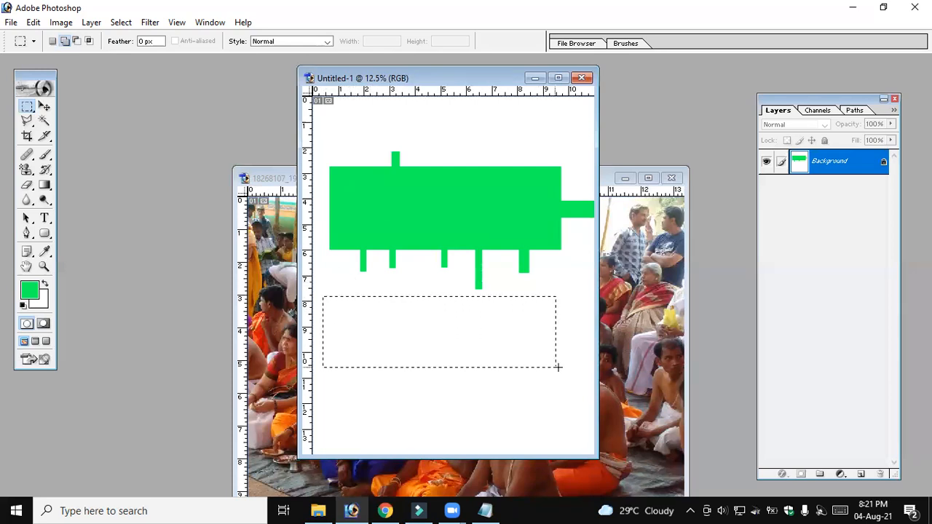
# Select a wide rectangle below the green shape and subtract rectangular notches from it: three at the bottom, one at the left, two at the top
pyautogui.click(66, 42)
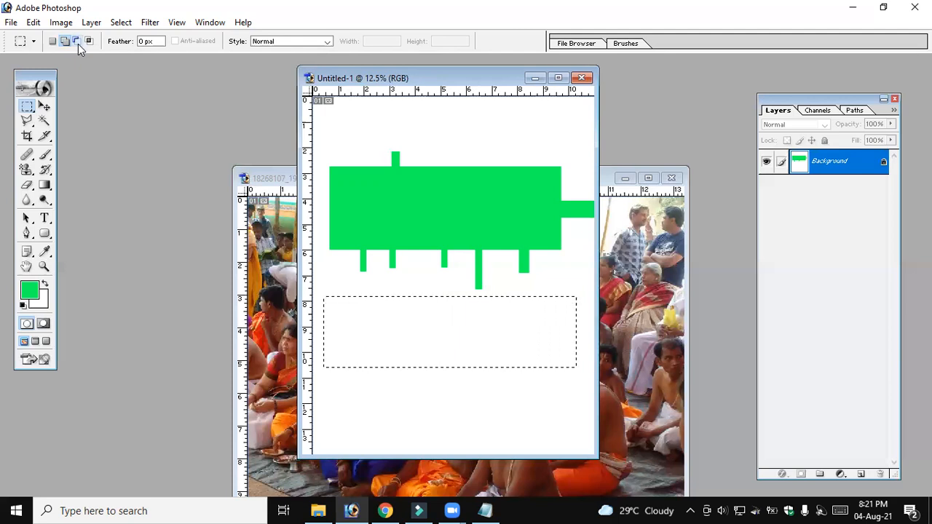
pyautogui.click(76, 41)
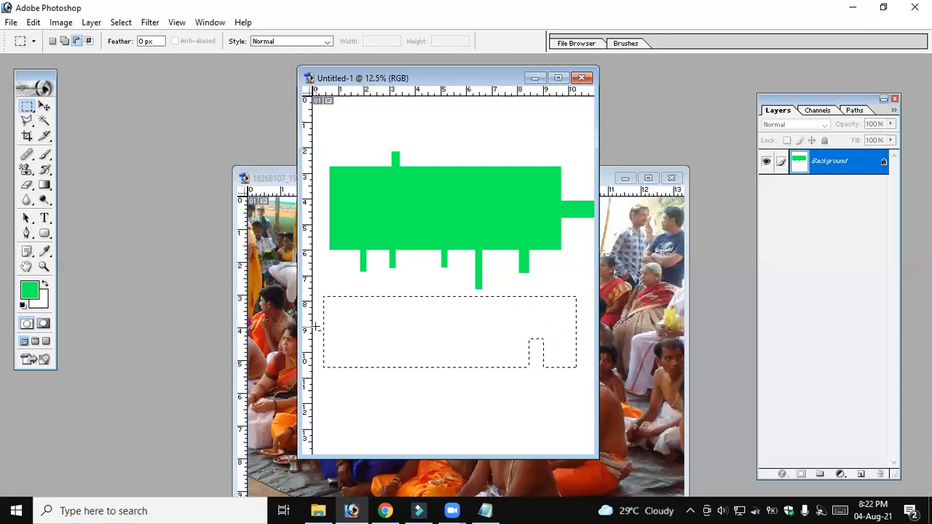
pyautogui.moveTo(392, 335); pyautogui.dragTo(410, 336)
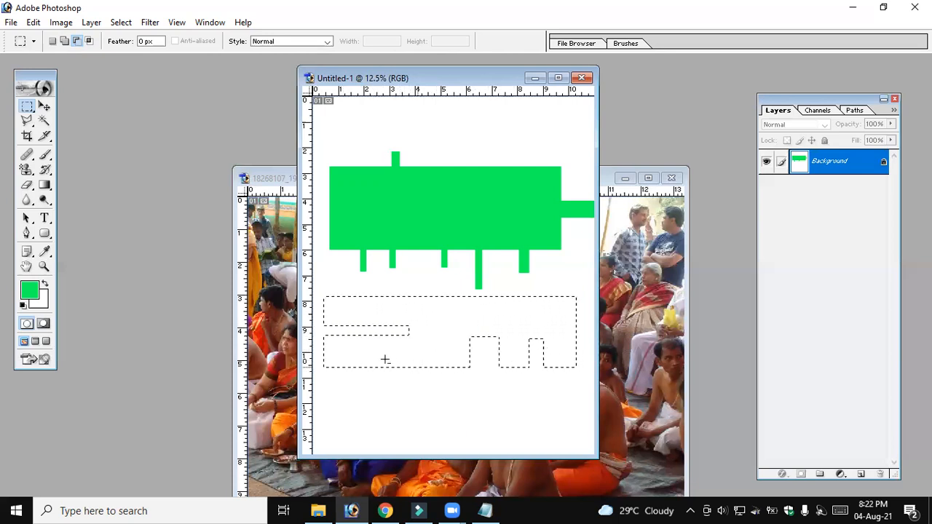
pyautogui.moveTo(372, 348); pyautogui.dragTo(399, 373)
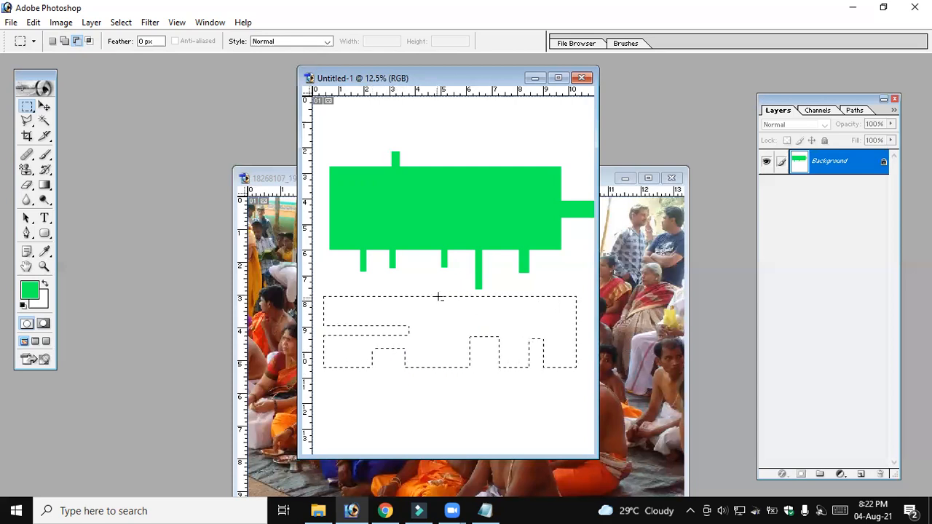
pyautogui.moveTo(453, 344); pyautogui.dragTo(457, 346)
pyautogui.moveTo(545, 293); pyautogui.dragTo(569, 332)
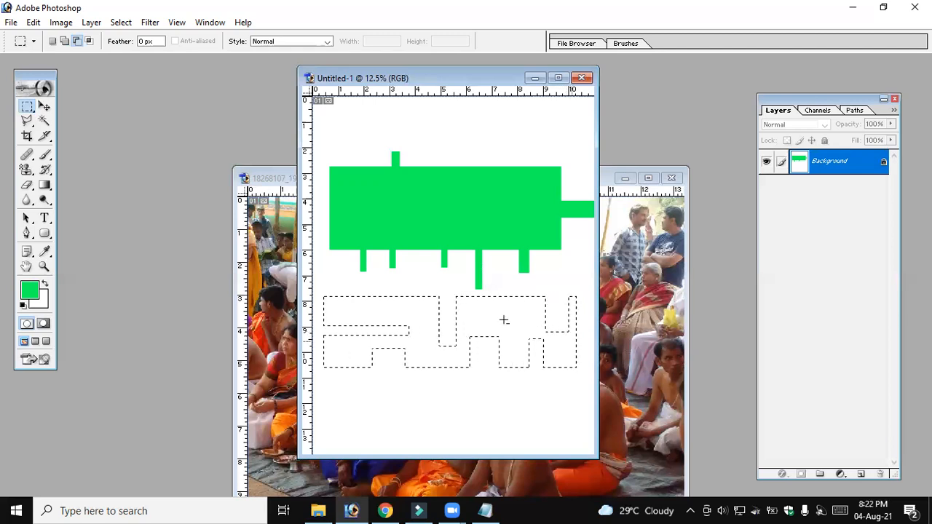
# Fill the notched selection with red FF0000 as the foreground color and deselect it
pyautogui.click(29, 290)
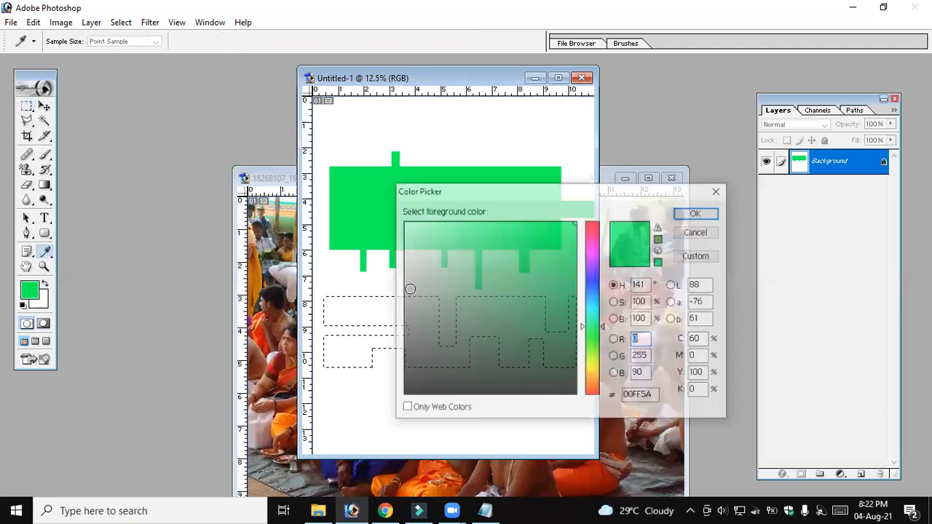
pyautogui.moveTo(593, 326); pyautogui.dragTo(596, 219)
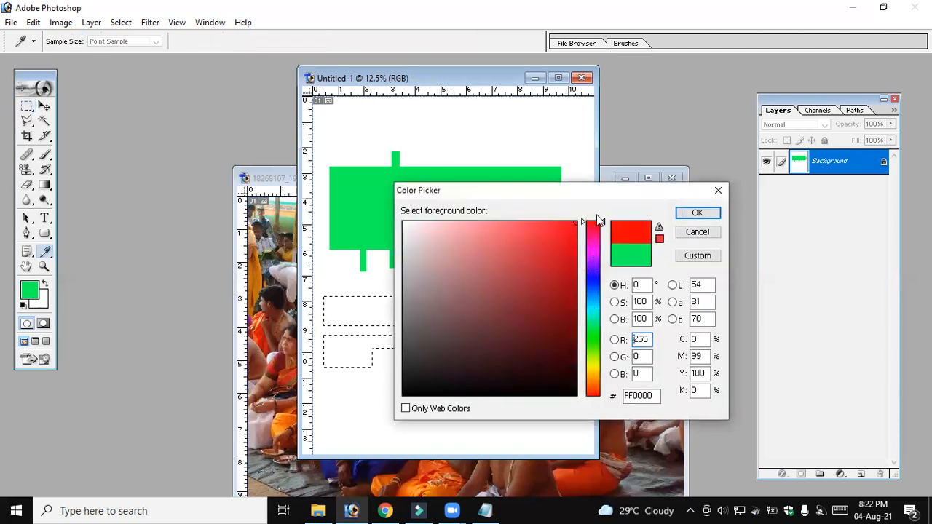
pyautogui.click(697, 213)
pyautogui.hotkey('alt', 'BackSpace')
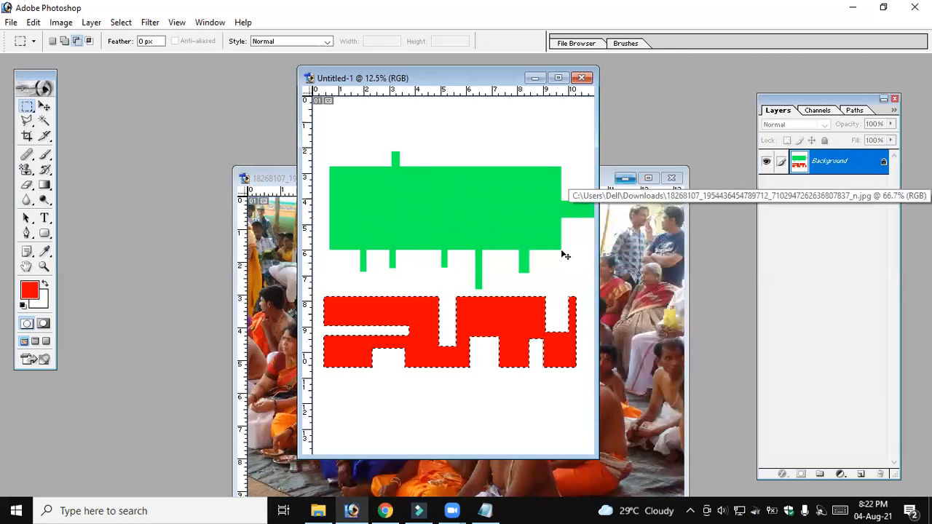
pyautogui.hotkey('ctrl', 'd')
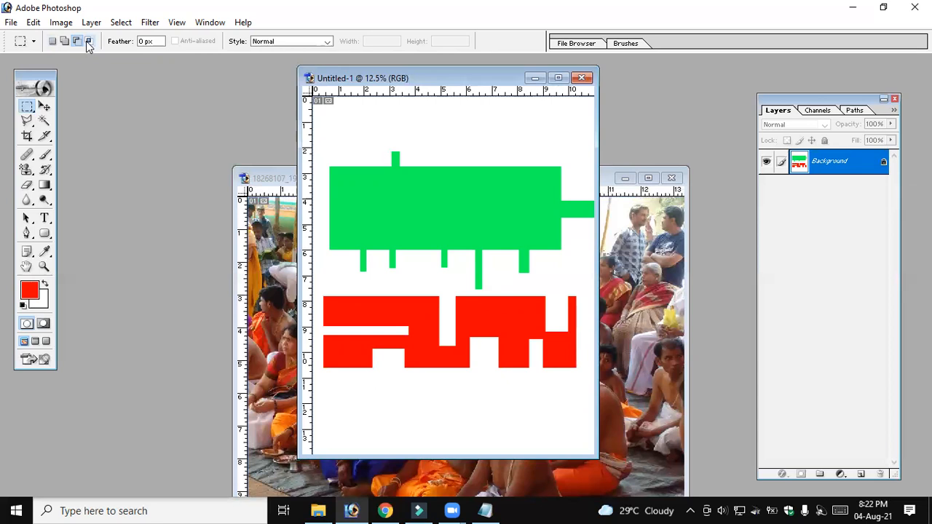
# Maximize the document window, select a rectangle over the green shape's upper-right part, and intersect it with a second rectangle overlapping its upper-left corner
pyautogui.click(558, 78)
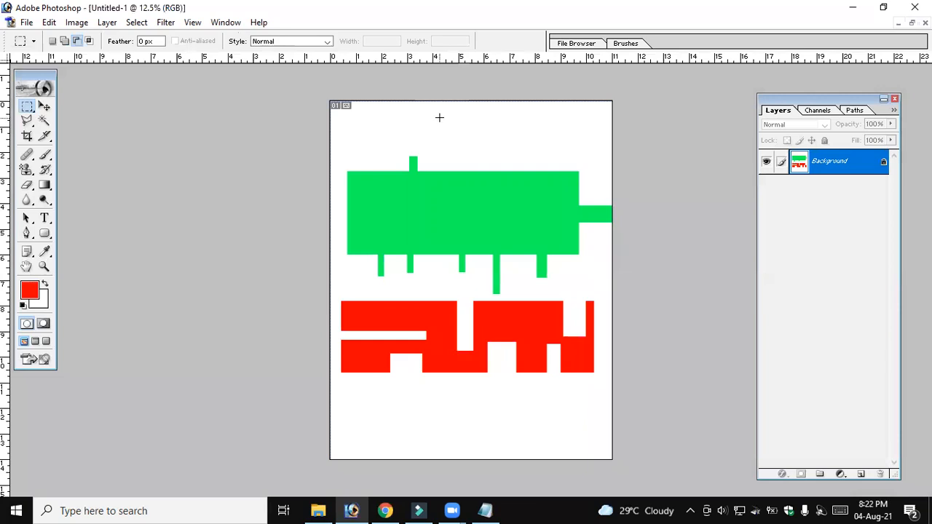
pyautogui.moveTo(437, 115); pyautogui.dragTo(592, 248)
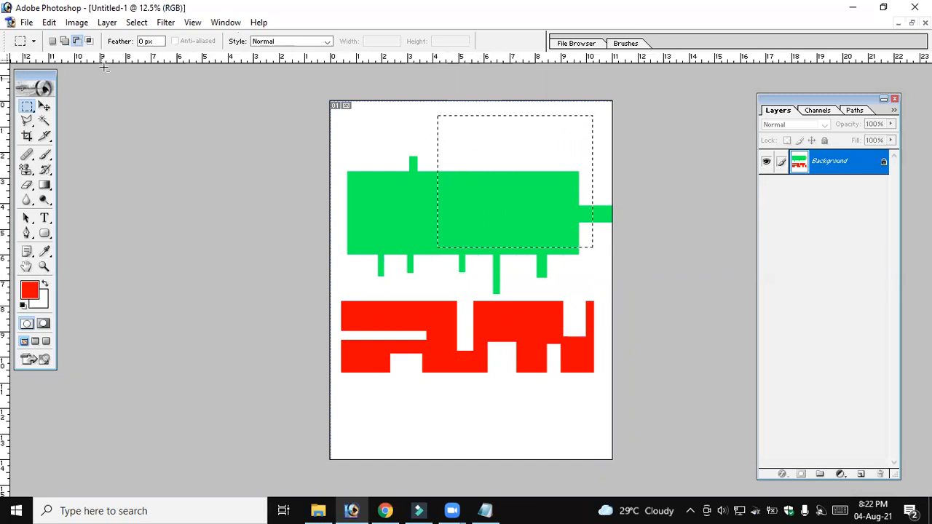
pyautogui.click(90, 42)
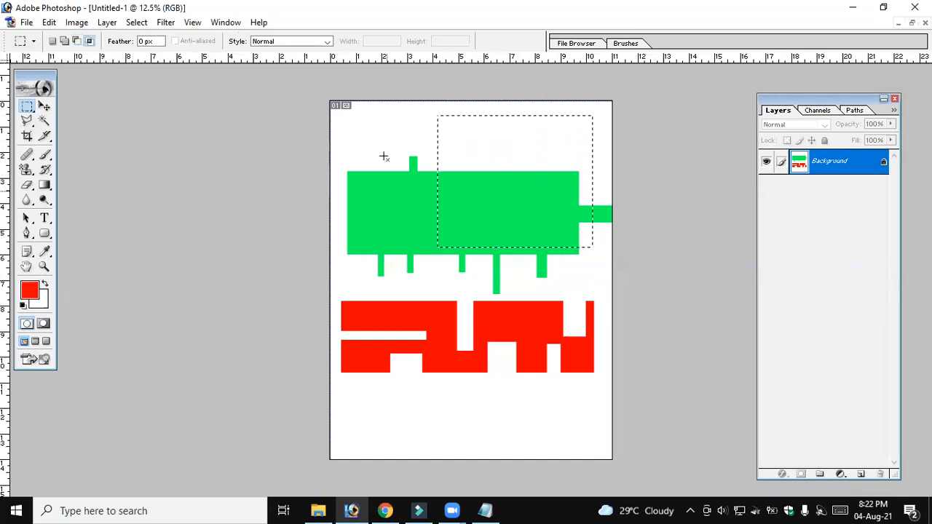
pyautogui.moveTo(403, 107); pyautogui.dragTo(513, 189)
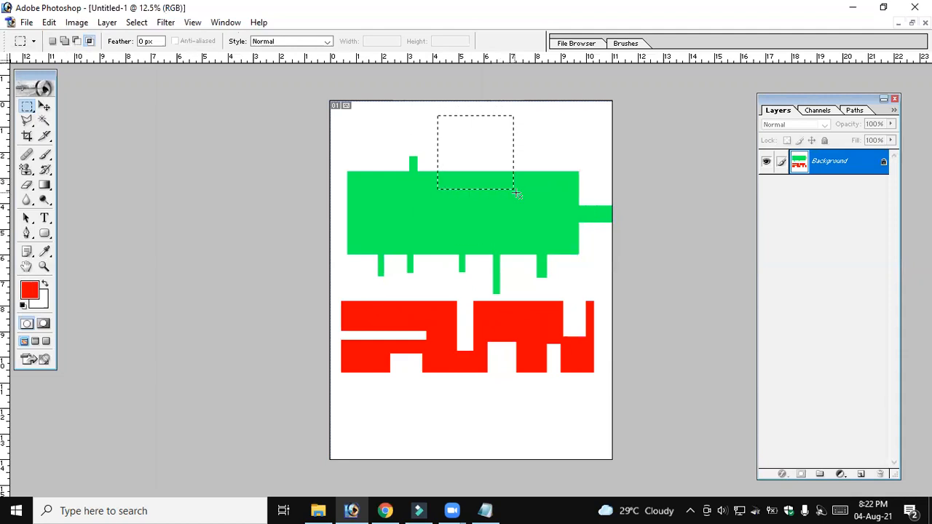
pyautogui.moveTo(515, 190); pyautogui.dragTo(593, 248)
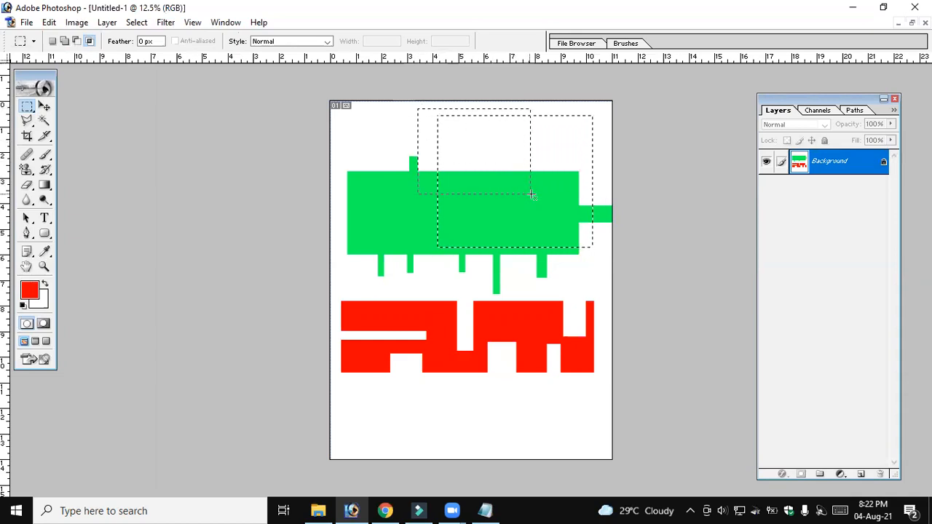
pyautogui.moveTo(541, 198); pyautogui.dragTo(542, 198)
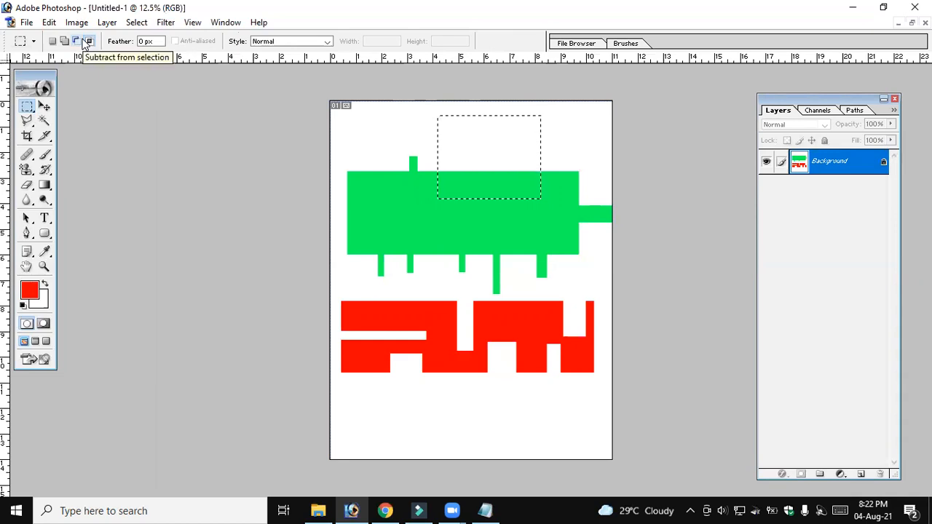
# Return to new selection mode, drop the current selection, and clear the green and red shapes from the canvas
pyautogui.click(54, 42)
pyautogui.hotkey('ctrl', 'd')
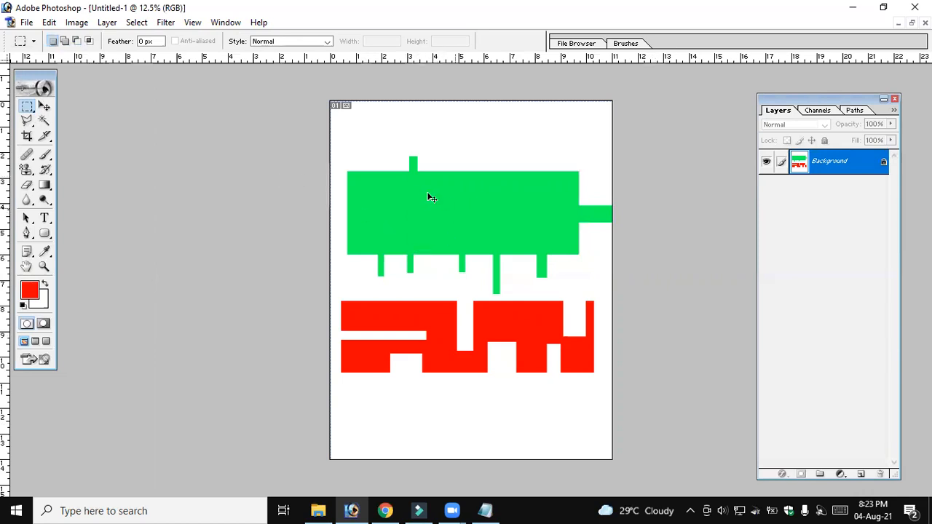
pyautogui.moveTo(336, 130)
pyautogui.mouseDown()
pyautogui.moveTo(348, 195)
pyautogui.moveTo(475, 376)
pyautogui.moveTo(581, 408)
pyautogui.moveTo(620, 433)
pyautogui.mouseUp()
pyautogui.press('Delete')
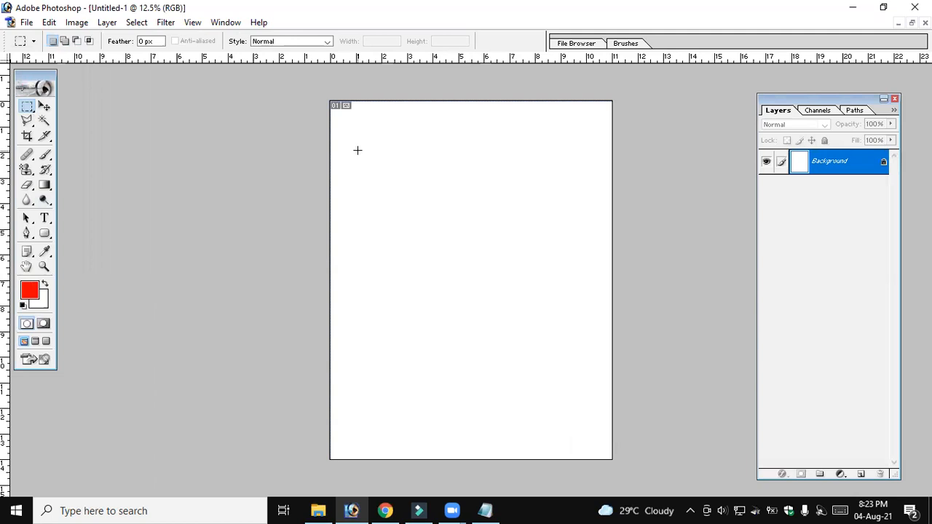
# Fill a large rectangle in the canvas's upper half with the red foreground color and deselect it
pyautogui.moveTo(460, 239); pyautogui.dragTo(564, 279)
pyautogui.click(571, 278)
pyautogui.hotkey('ctrl', 'z')
pyautogui.hotkey('alt', 'BackSpace')
pyautogui.hotkey('ctrl', 'd')
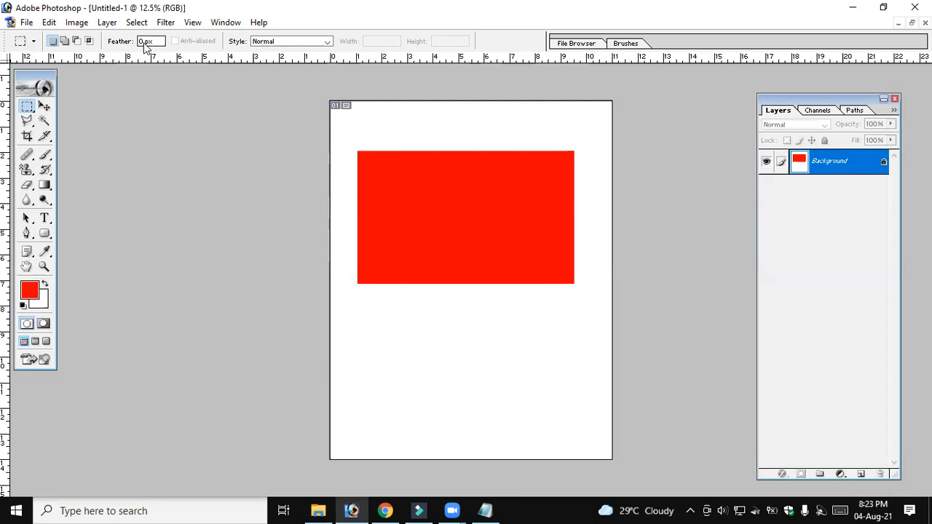
# Using a 30 px feathered selection, fill a rectangle below the red one with green 0CFF00 and deselect it
pyautogui.doubleClick(140, 41)
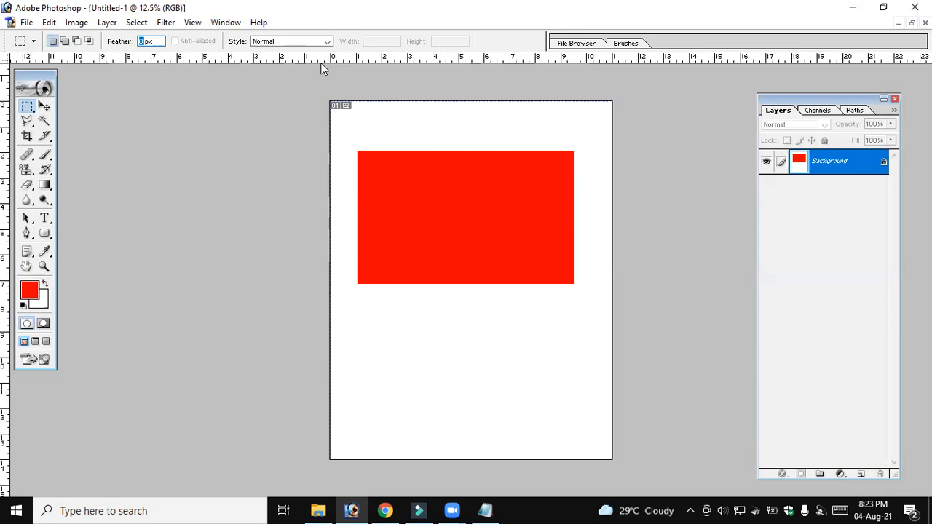
pyautogui.write('30')
pyautogui.click(29, 291)
pyautogui.click(592, 339)
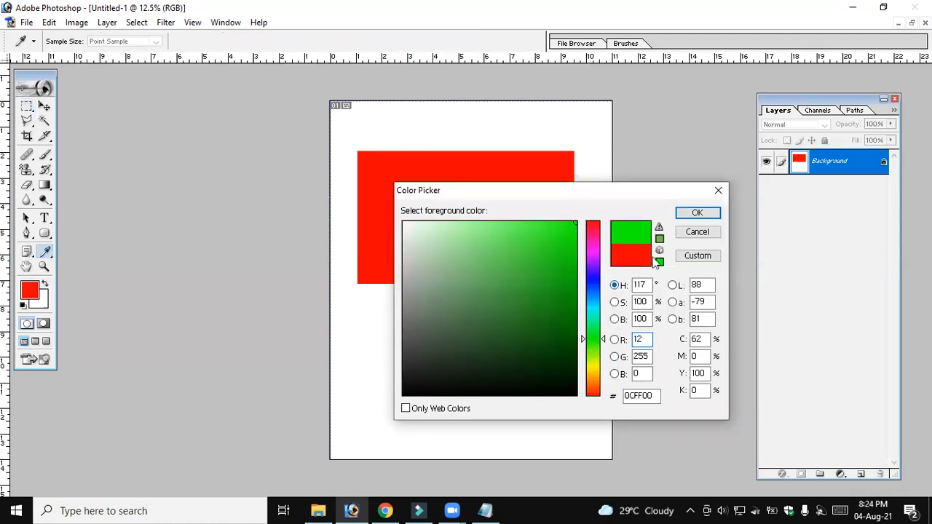
pyautogui.click(698, 213)
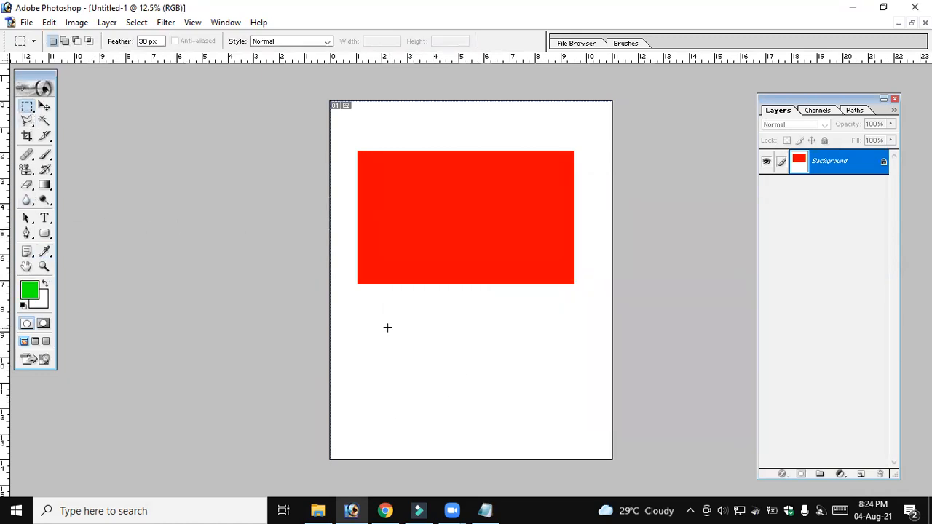
pyautogui.moveTo(382, 315); pyautogui.dragTo(555, 431)
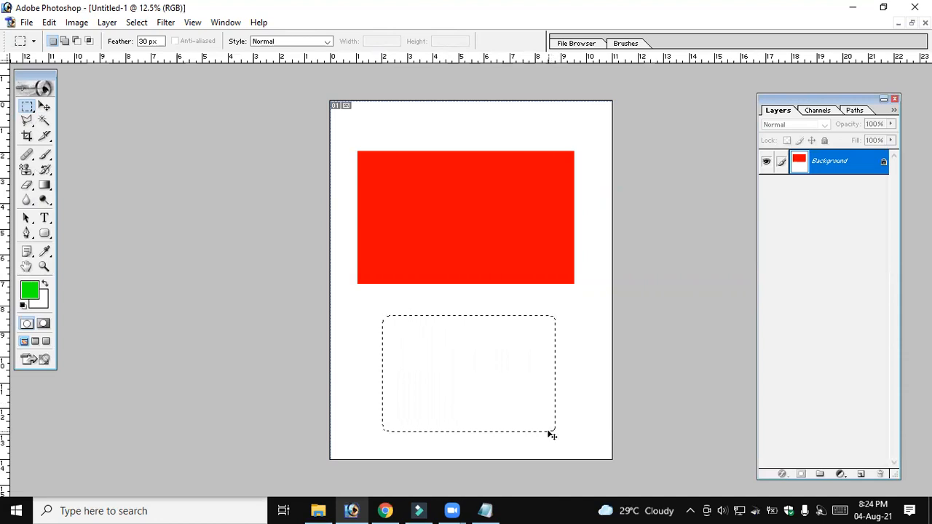
pyautogui.hotkey('alt', 'BackSpace')
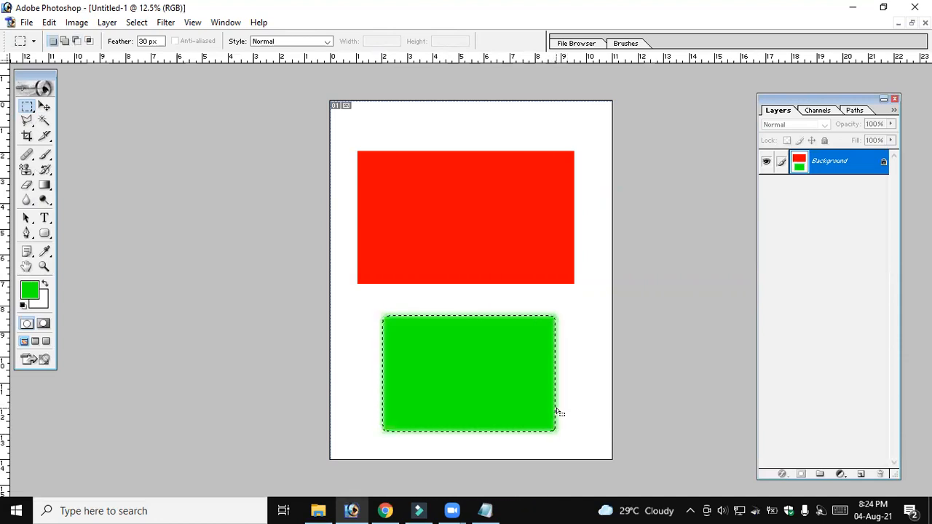
pyautogui.hotkey('ctrl', 'd')
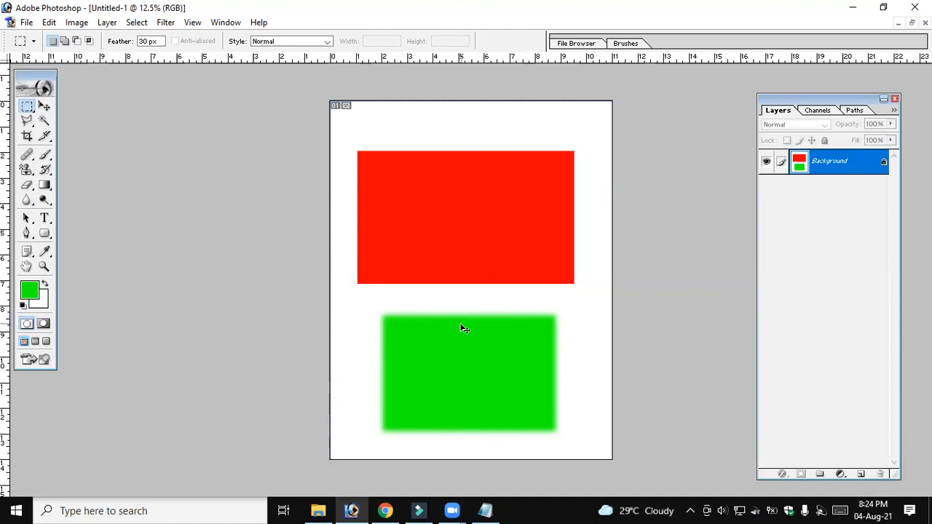
pyautogui.moveTo(390, 167); pyautogui.dragTo(525, 258)
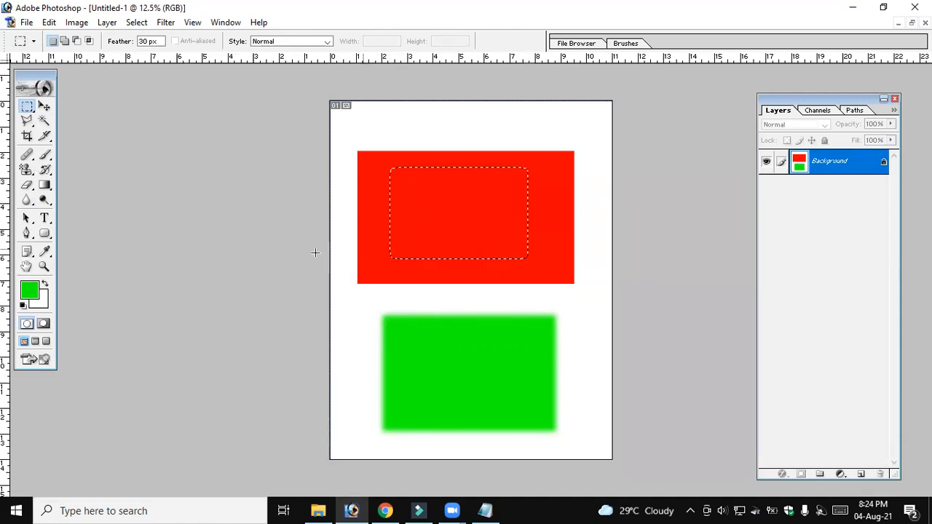
pyautogui.click(30, 290)
pyautogui.click(697, 232)
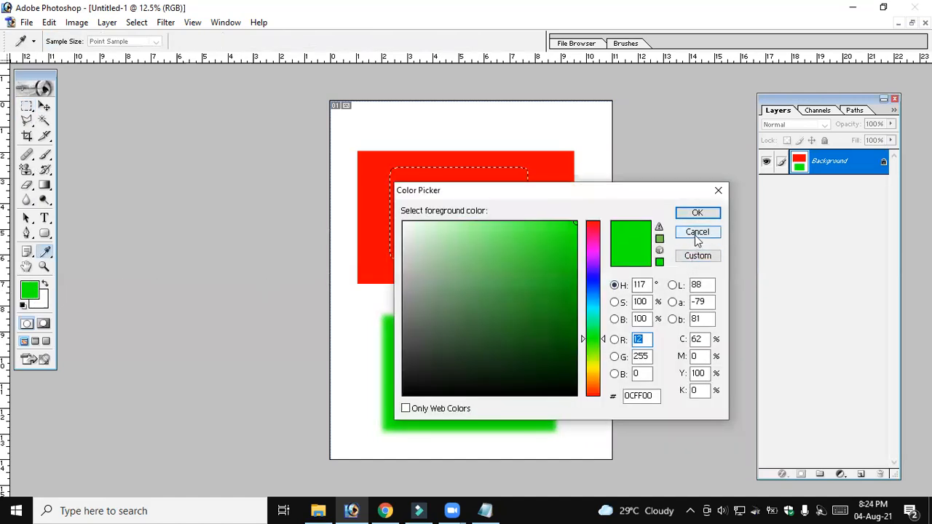
pyautogui.click(397, 177)
# Using a 60 px feathered selection, fill a rectangle inside the red one with yellow DEFF00 and deselect it
pyautogui.doubleClick(141, 41)
pyautogui.write('60')
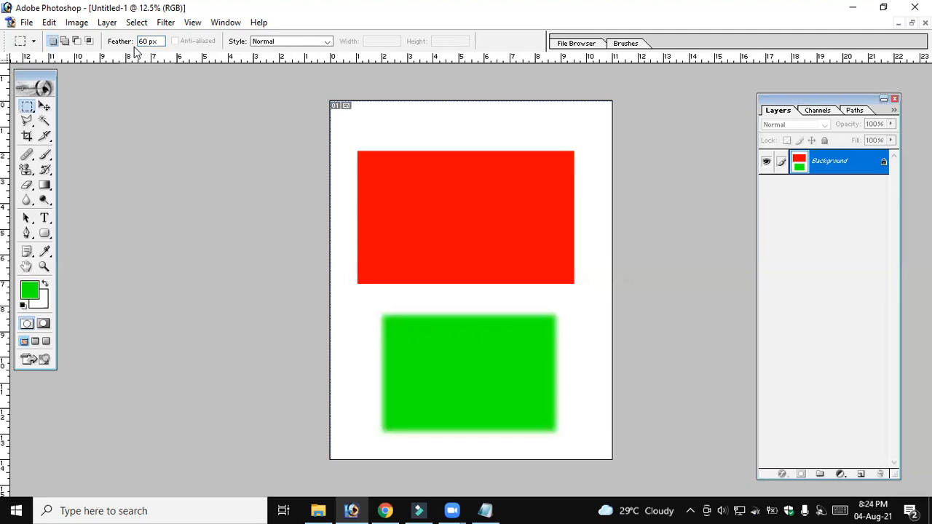
pyautogui.click(30, 291)
pyautogui.click(604, 361)
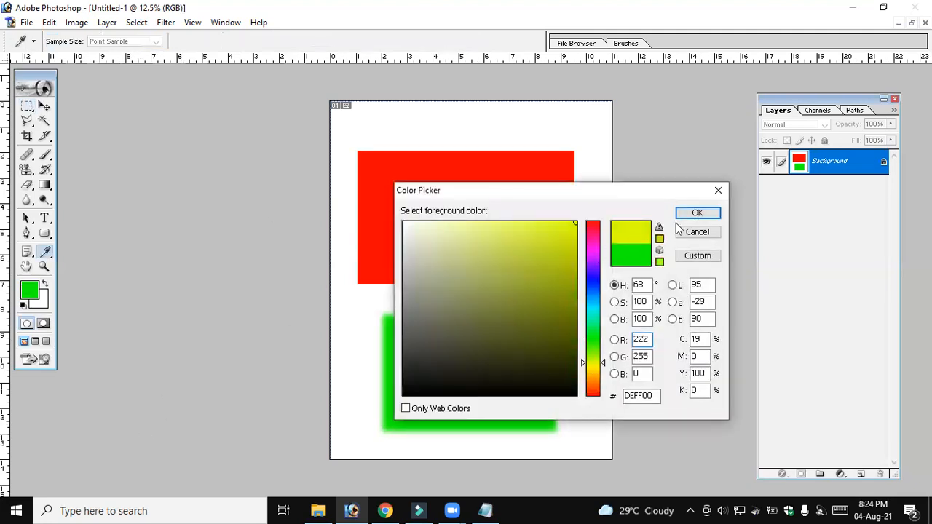
pyautogui.click(699, 213)
pyautogui.moveTo(404, 170); pyautogui.dragTo(518, 259)
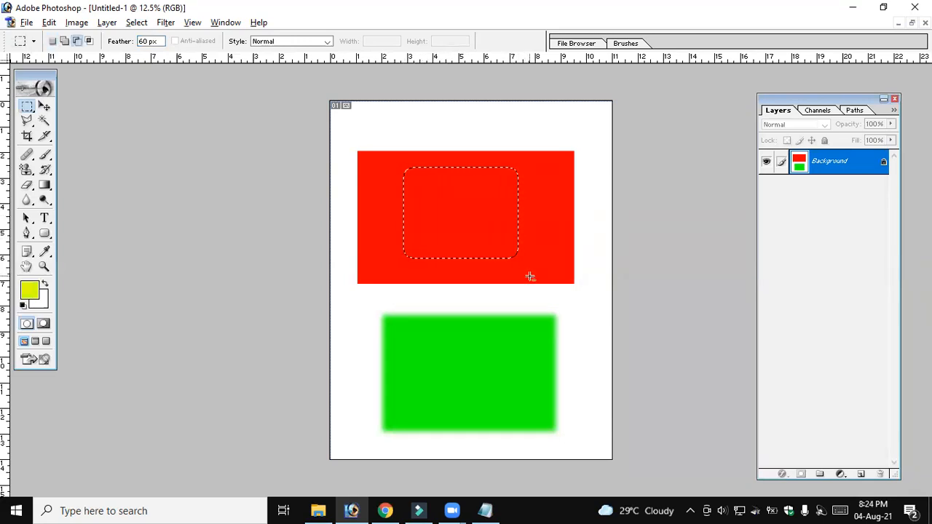
pyautogui.hotkey('alt', 'BackSpace')
pyautogui.hotkey('ctrl', 'd')
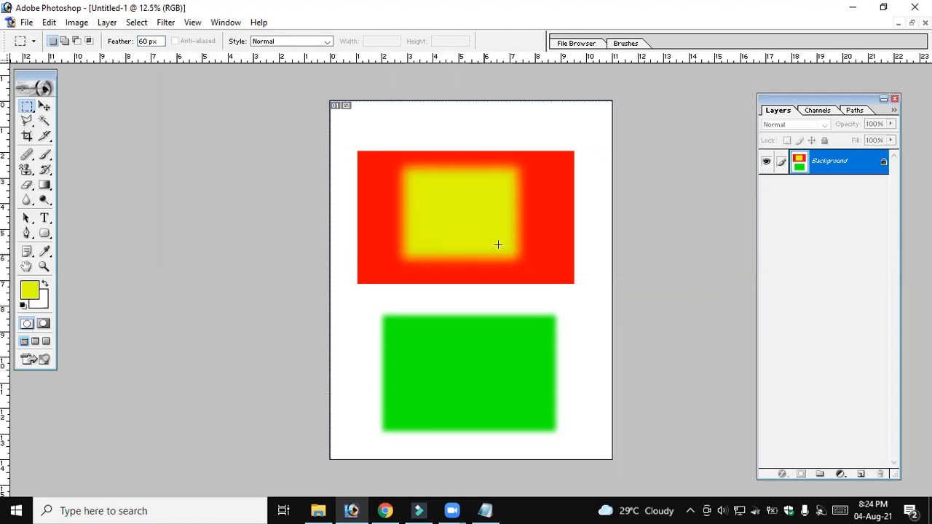
# Undo the feathered yellow fill, set the feather to 0 px, and fill a hard-edged yellow rectangle inside the red one
pyautogui.hotkey('ctrl', 'alt', 'z')
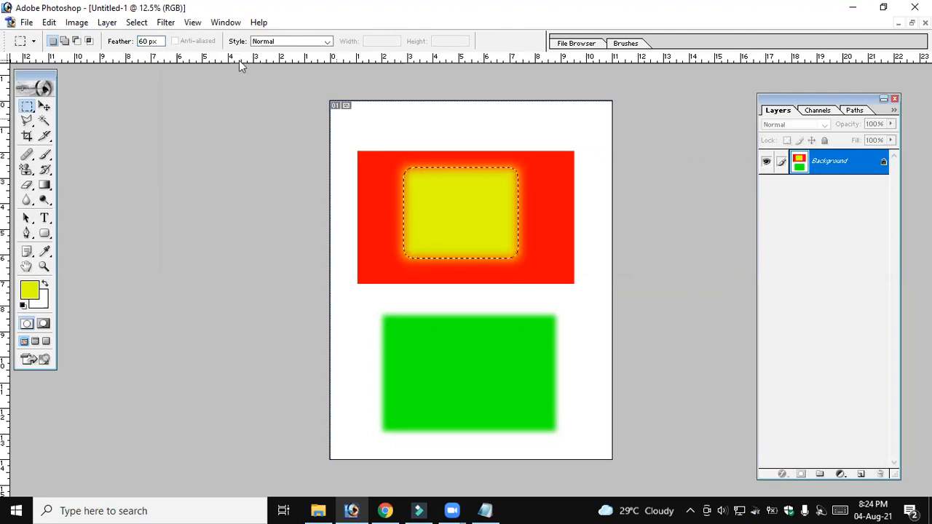
pyautogui.hotkey('ctrl', 'alt', 'z')
pyautogui.click(170, 115)
pyautogui.doubleClick(151, 41)
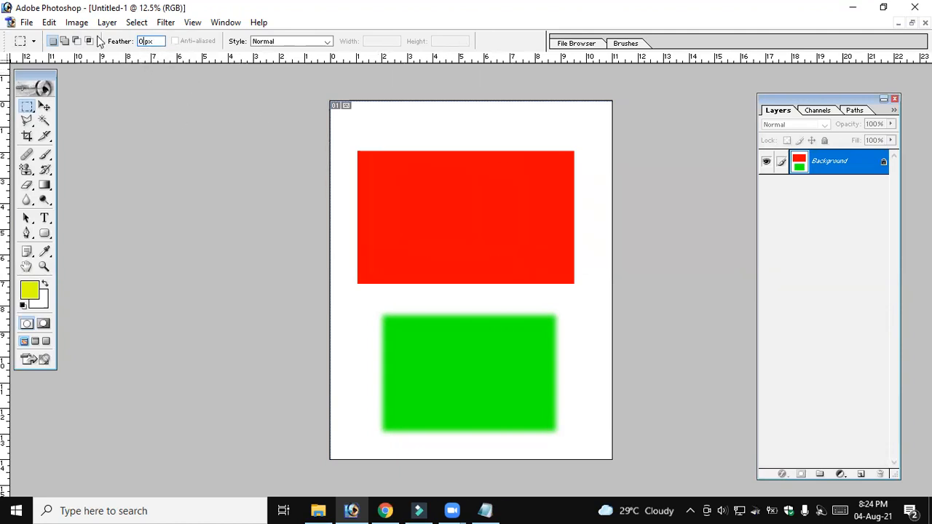
pyautogui.moveTo(403, 174); pyautogui.dragTo(527, 255)
pyautogui.hotkey('alt', 'BackSpace')
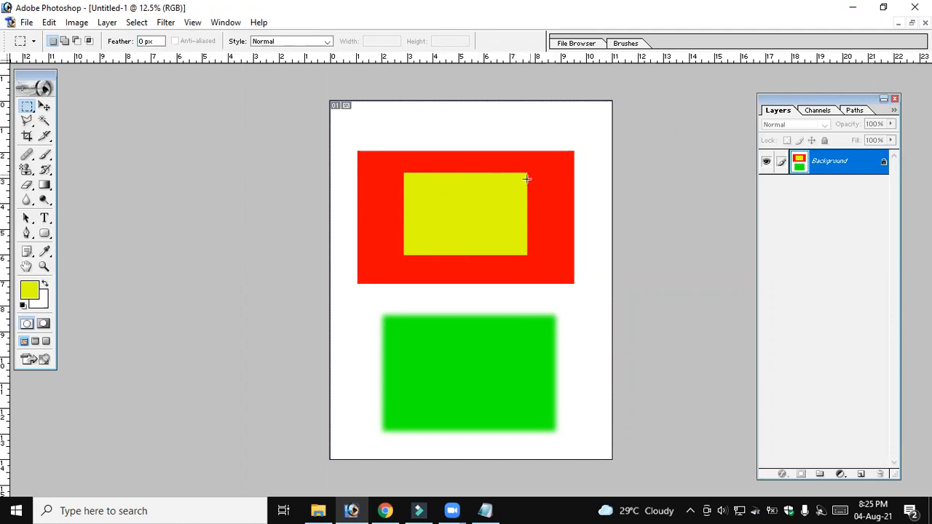
# In the crowd photo, fill a rectangular selection with a 70 px feather around the middle with the yellow foreground color and deselect it
pyautogui.click(912, 22)
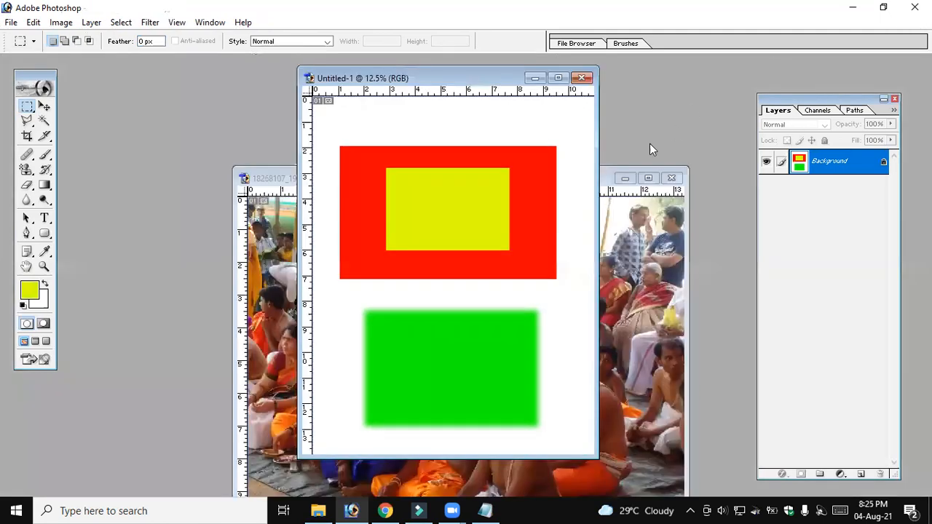
pyautogui.click(632, 256)
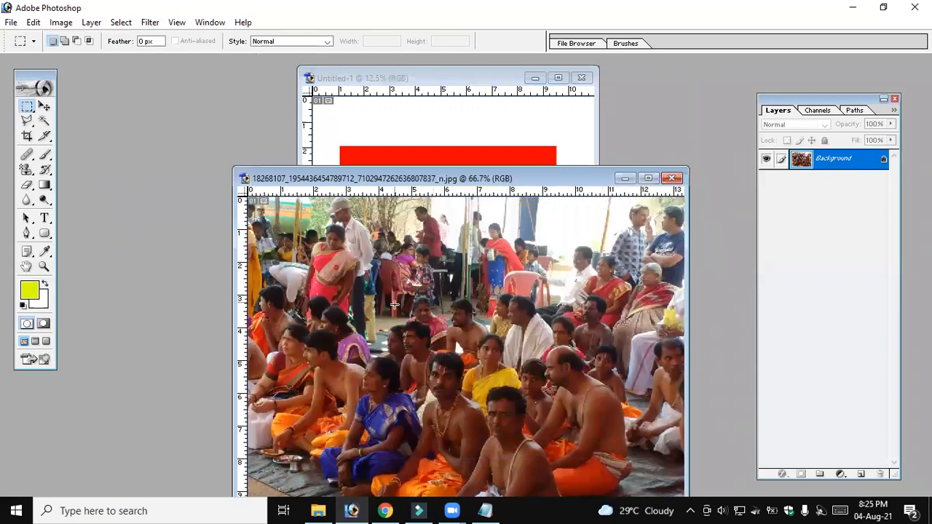
pyautogui.moveTo(456, 363); pyautogui.dragTo(602, 404)
pyautogui.click(145, 42)
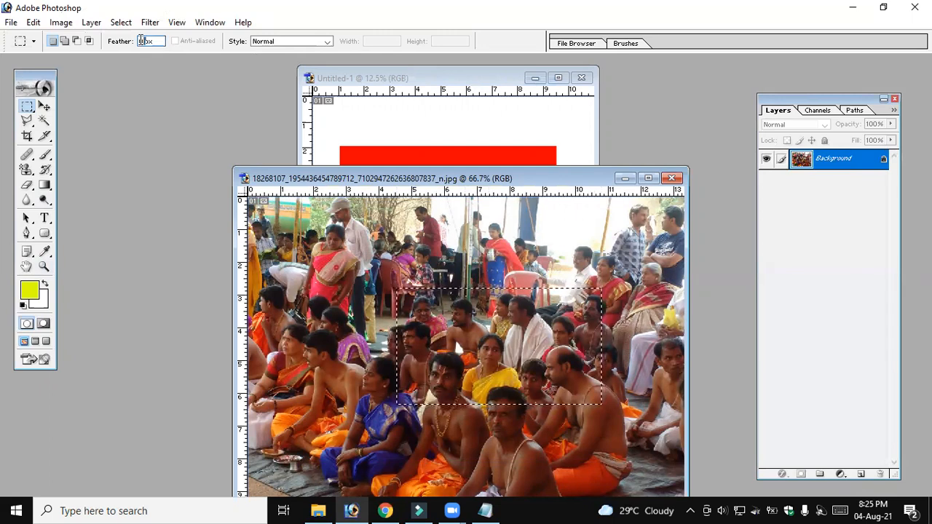
pyautogui.write('70')
pyautogui.click(517, 437)
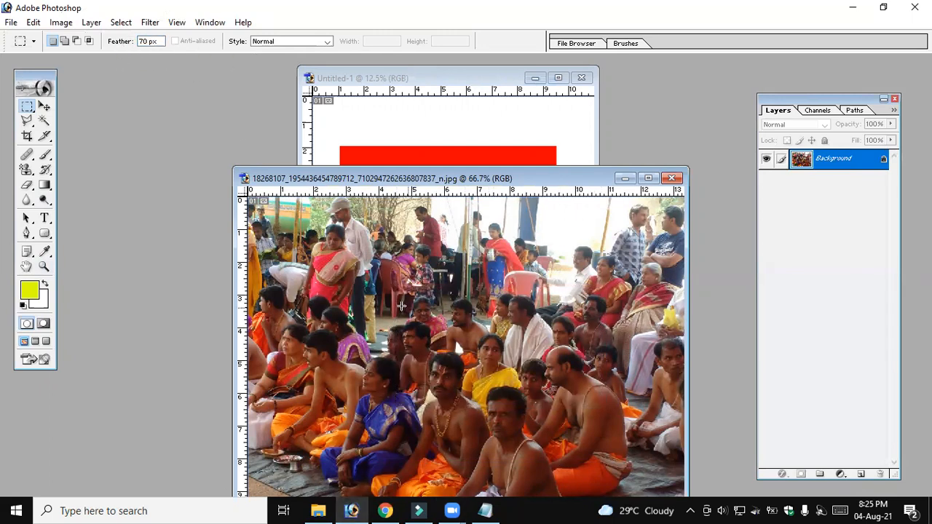
pyautogui.moveTo(380, 285); pyautogui.dragTo(576, 401)
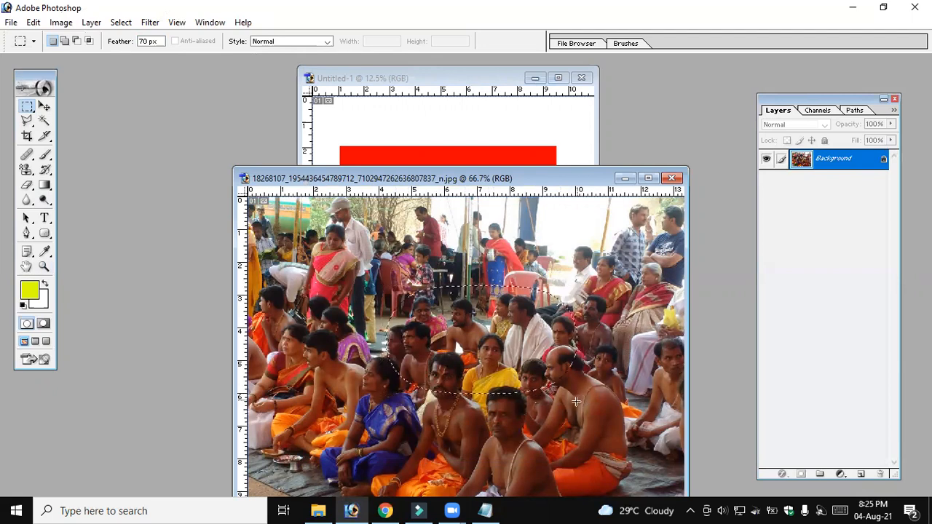
pyautogui.hotkey('alt', 'BackSpace')
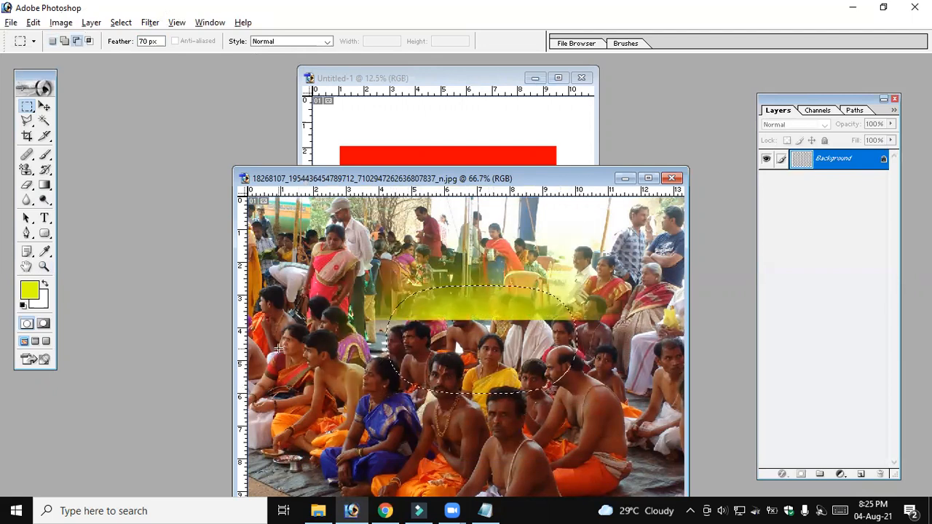
pyautogui.hotkey('ctrl', 'd')
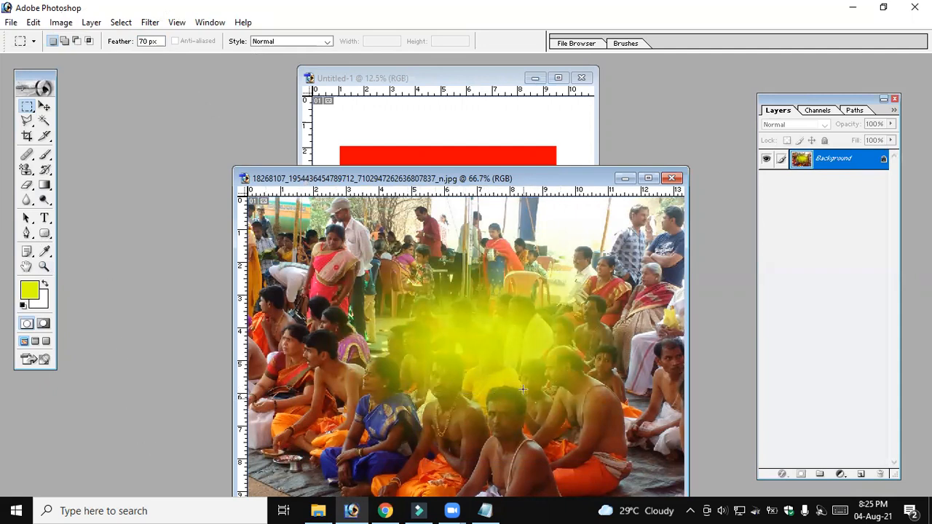
# In Untitled-1, fill a small 70 px feathered rectangle inside the yellow one with black and deselect it
pyautogui.click(508, 145)
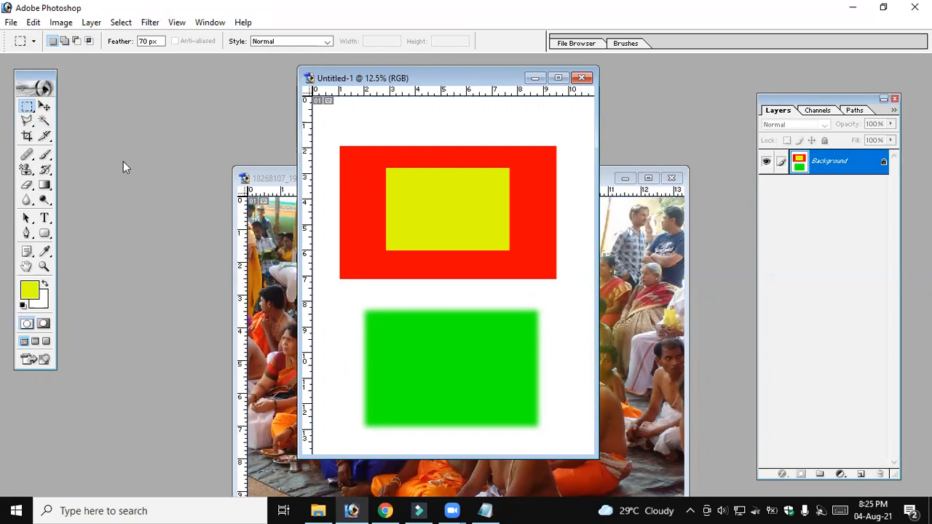
pyautogui.click(34, 22)
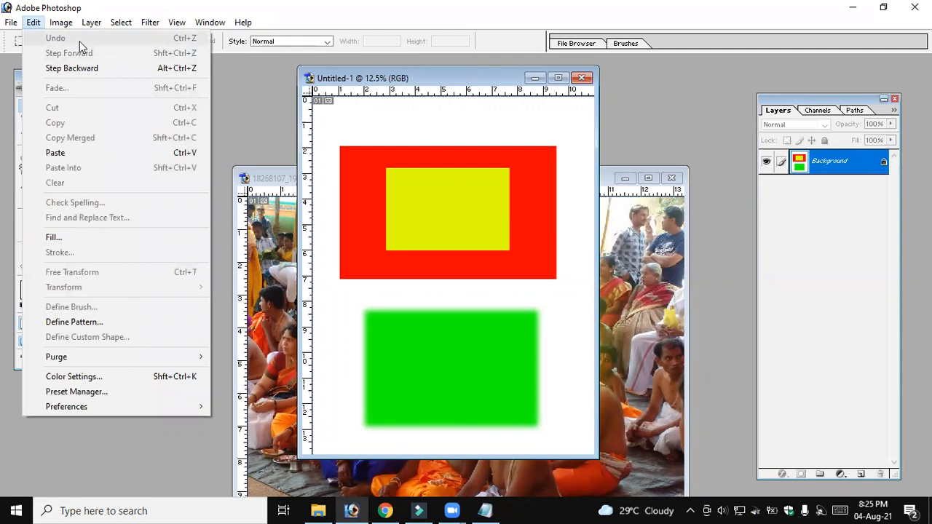
pyautogui.click(247, 25)
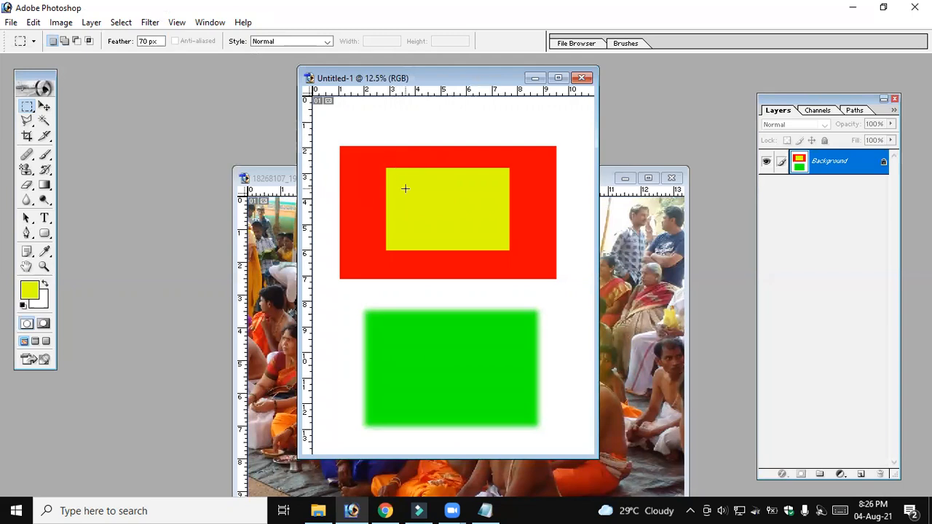
pyautogui.moveTo(425, 213); pyautogui.dragTo(470, 234)
pyautogui.click(29, 289)
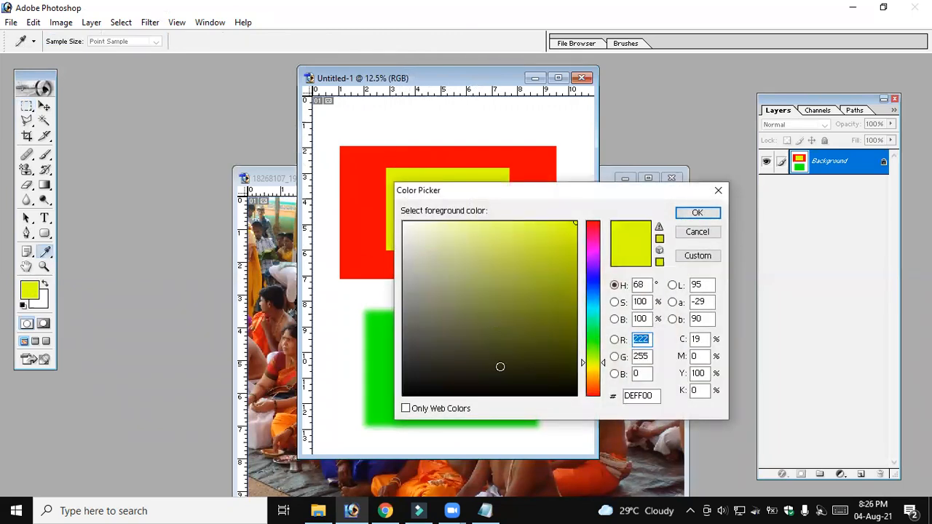
pyautogui.click(433, 387)
pyautogui.click(697, 213)
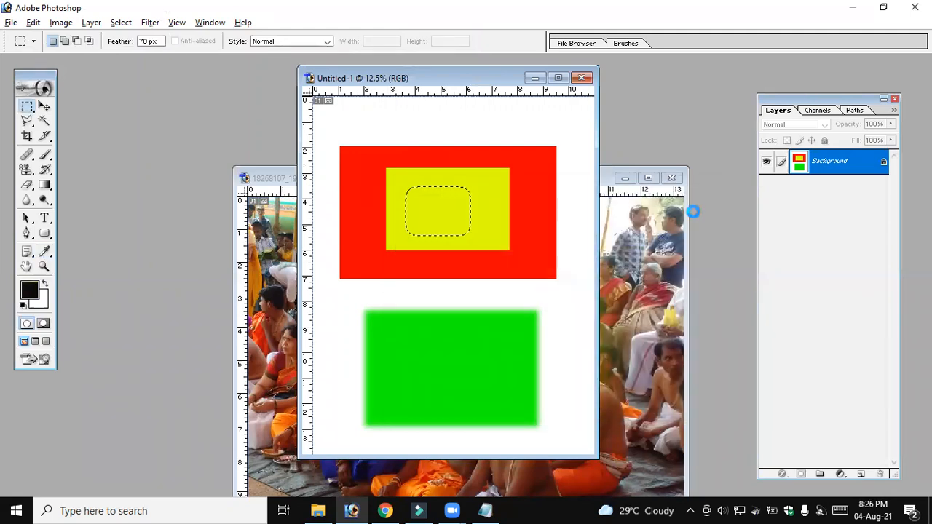
pyautogui.hotkey('alt', 'BackSpace')
pyautogui.click(415, 208)
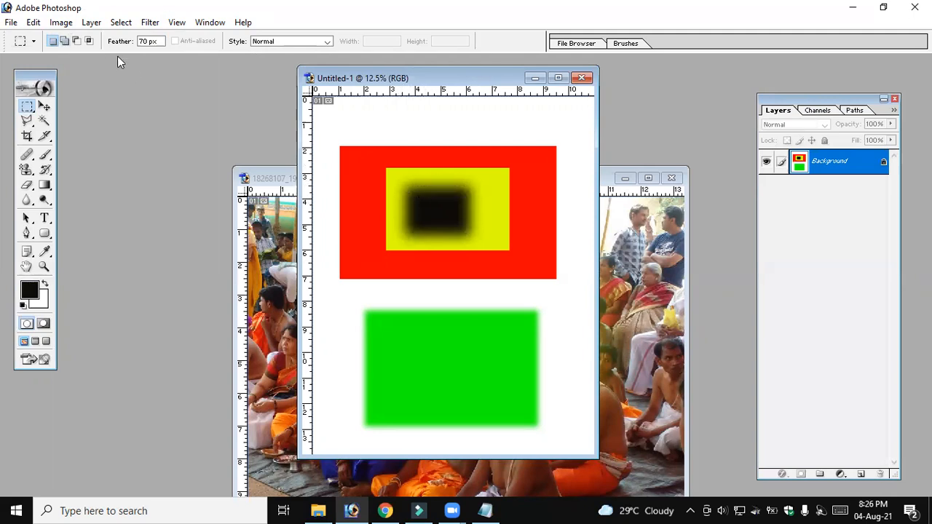
# Look up the undo and step-backward commands for the document
pyautogui.click(61, 22)
pyautogui.moveTo(34, 22)
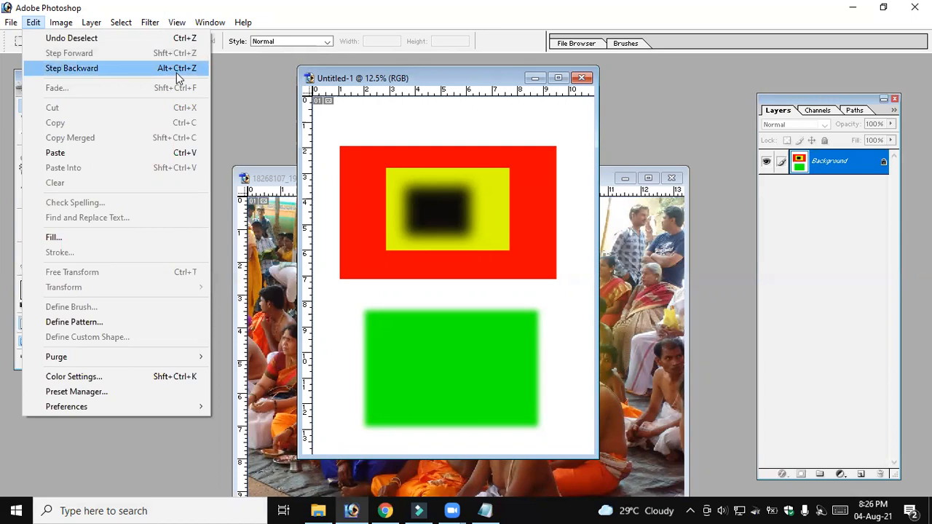
# Step backward through Untitled-1's history until all the coloured rectangles are removed from the page
pyautogui.click(177, 72)
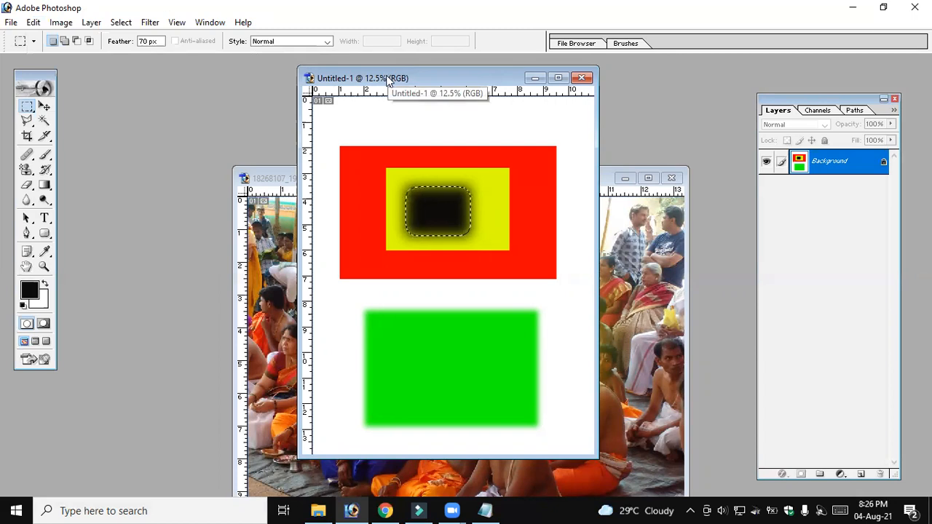
pyautogui.hotkey('ctrl', 'alt', 'z')
pyautogui.hotkey('ctrl', 'alt', 'z')
pyautogui.hotkey('ctrl', 'alt', 'z')
pyautogui.hotkey('ctrl', 'alt', 'z')
pyautogui.hotkey('ctrl', 'alt', 'z')
pyautogui.hotkey('ctrl', 'alt', 'z')
pyautogui.hotkey('ctrl', 'alt', 'z')
pyautogui.hotkey('ctrl', 'alt', 'z')
pyautogui.hotkey('ctrl', 'alt', 'z')
# Look up the Step Forward command and reapply the undone edits until all the coloured rectangles are back
pyautogui.click(63, 24)
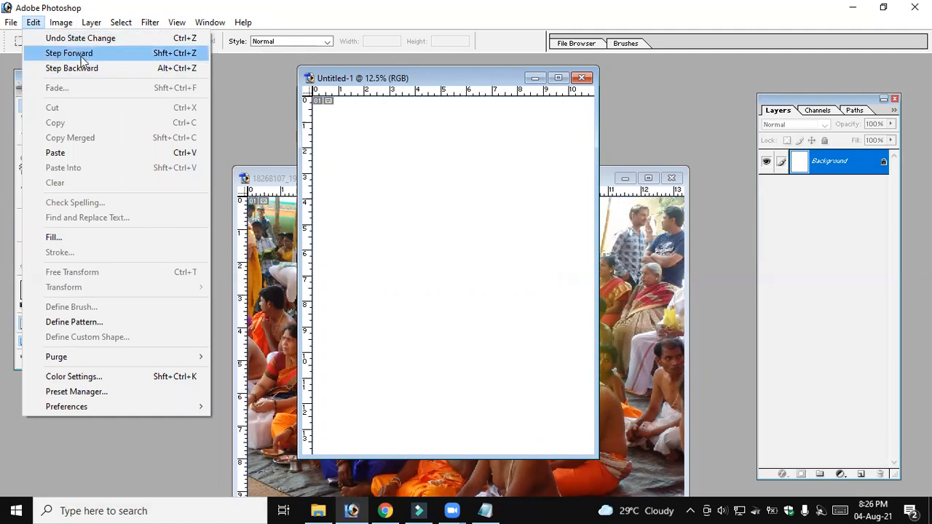
pyautogui.click(213, 27)
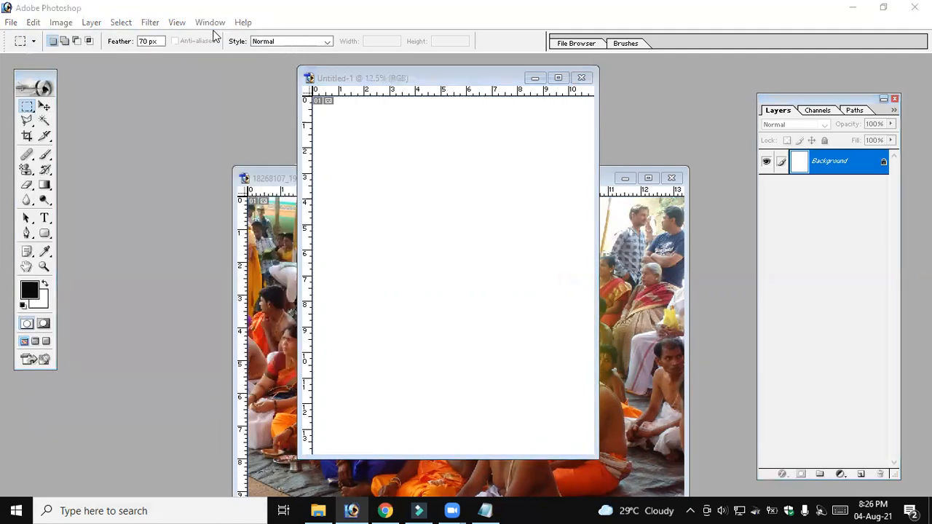
pyautogui.click(433, 77)
pyautogui.hotkey('ctrl', 'shift', 'z')
pyautogui.hotkey('ctrl', 'shift', 'z')
pyautogui.hotkey('ctrl', 'shift', 'z')
pyautogui.hotkey('ctrl', 'shift', 'z')
pyautogui.hotkey('ctrl', 'shift', 'z')
pyautogui.hotkey('ctrl', 'shift', 'z')
pyautogui.hotkey('ctrl', 'shift', 'z')
pyautogui.hotkey('ctrl', 'shift', 'z')
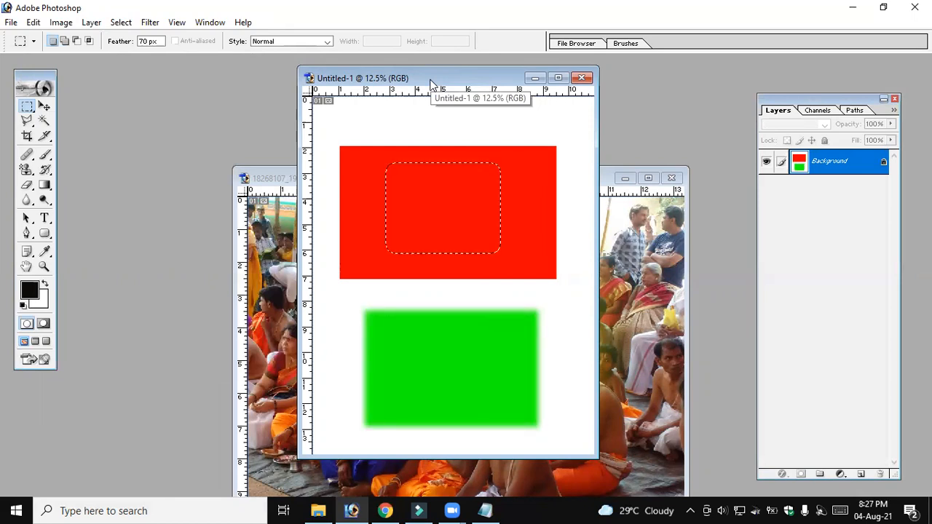
pyautogui.hotkey('ctrl', 'shift', 'z')
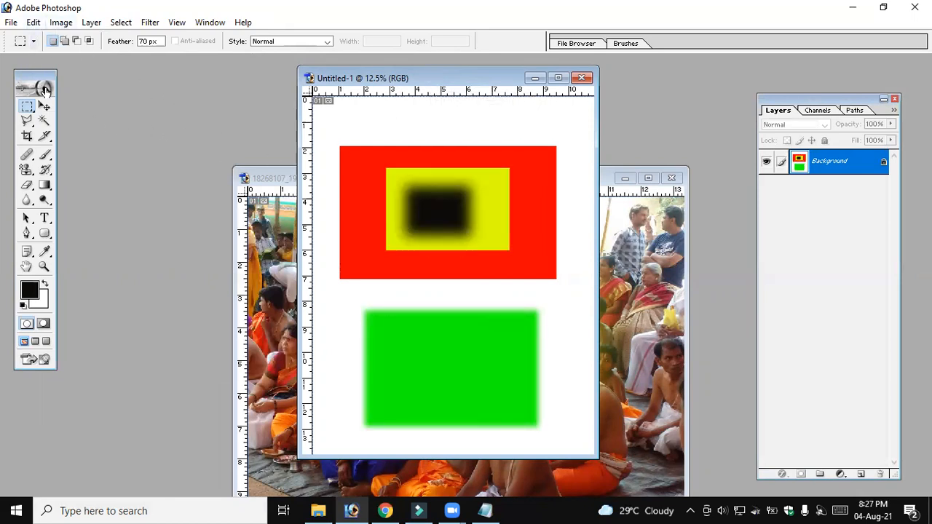
# Select the area covering all the coloured rectangles, delete its contents and deselect it
pyautogui.moveTo(325, 132); pyautogui.dragTo(565, 437)
pyautogui.press('Delete')
pyautogui.hotkey('ctrl', 'd')
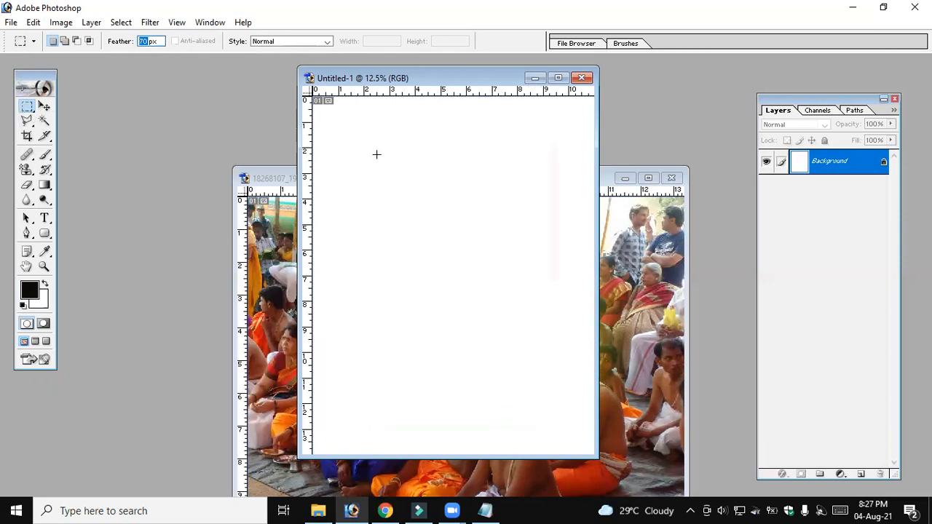
# Set the marquee feather to 100 px and try a tiny, then a larger rectangular selection in the upper part of the page
pyautogui.click(421, 234)
pyautogui.moveTo(393, 169); pyautogui.dragTo(440, 214)
pyautogui.doubleClick(145, 41)
pyautogui.write('100')
pyautogui.moveTo(391, 140); pyautogui.dragTo(412, 162)
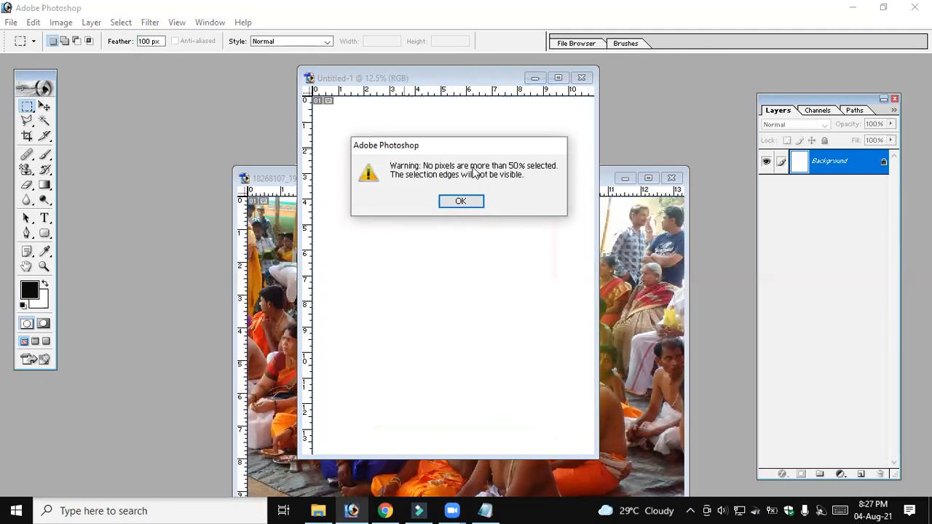
pyautogui.click(476, 201)
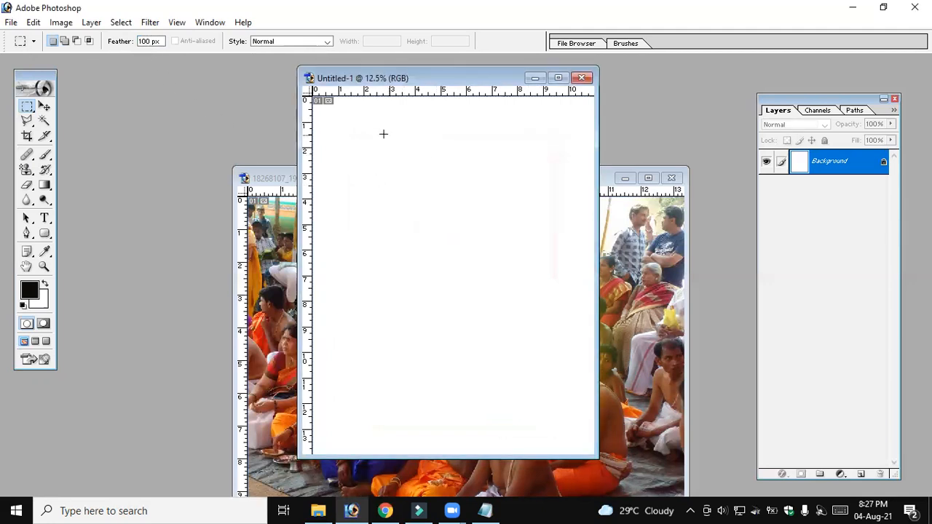
pyautogui.moveTo(483, 242); pyautogui.dragTo(485, 243)
# Set the feather to 0 px, drop the selection and switch to the Elliptical Marquee tool
pyautogui.doubleClick(149, 41)
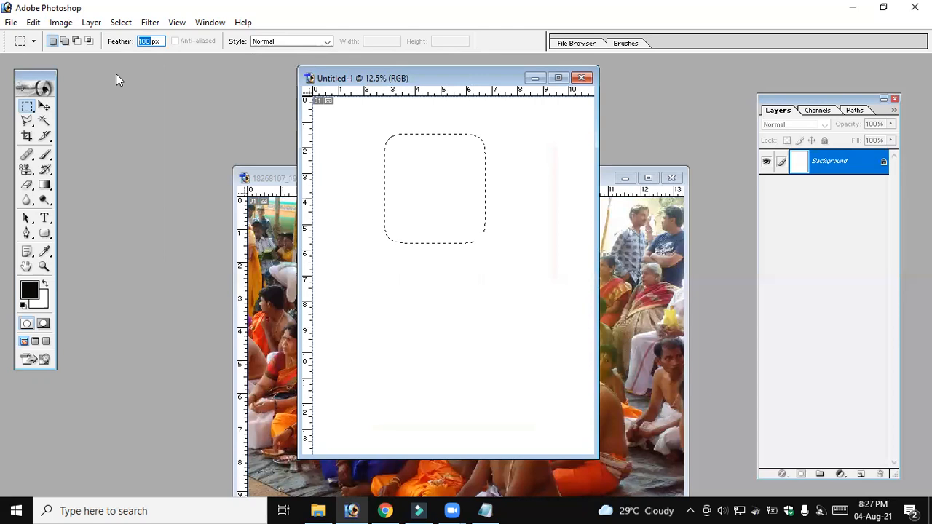
pyautogui.write('0')
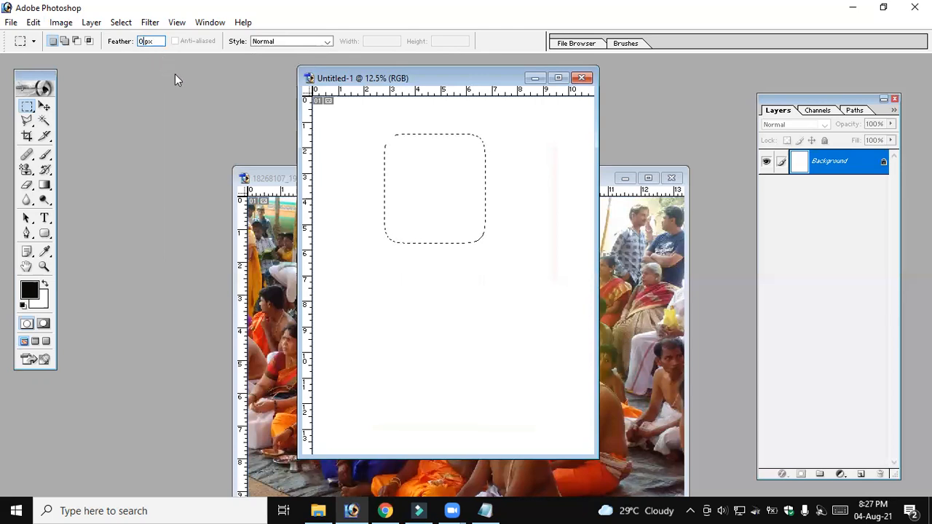
pyautogui.click(351, 145)
pyautogui.moveTo(27, 107); pyautogui.dragTo(61, 126)
pyautogui.click(63, 126)
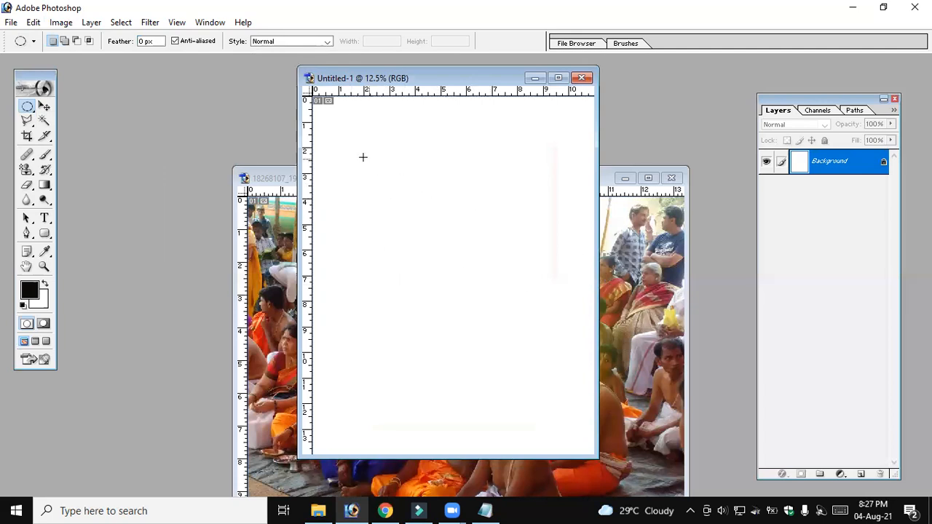
# Build a turtle-shaped selection from a large ellipse with small ellipses added around its edge, and fill it with black
pyautogui.moveTo(390, 211); pyautogui.dragTo(518, 285)
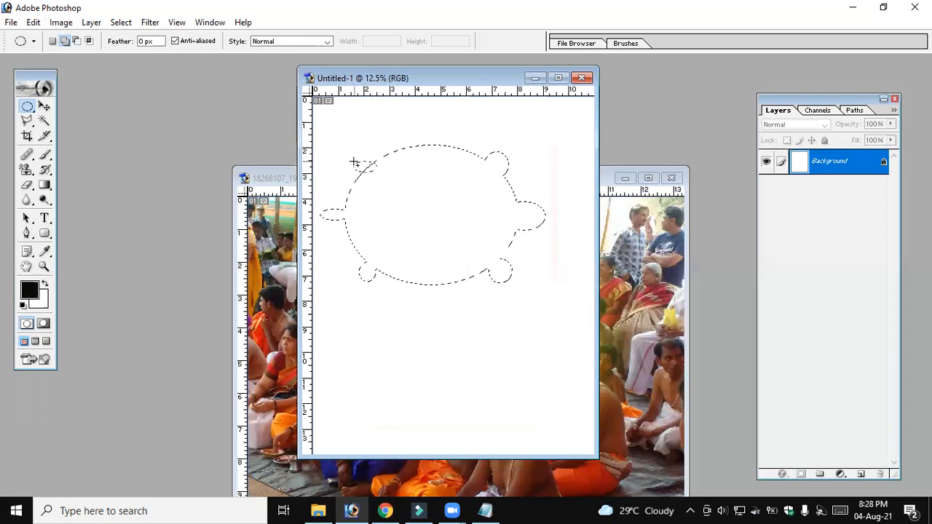
pyautogui.moveTo(350, 160); pyautogui.dragTo(381, 174)
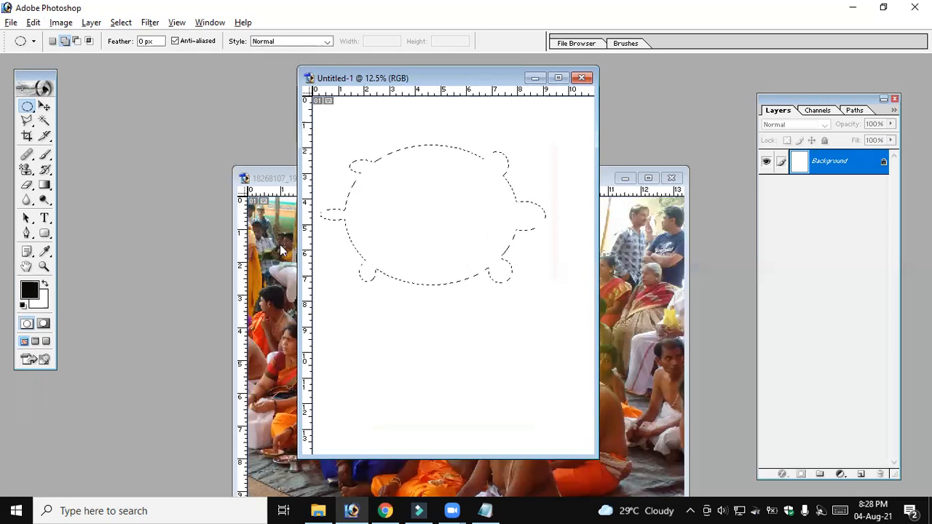
pyautogui.hotkey('alt', 'BackSpace')
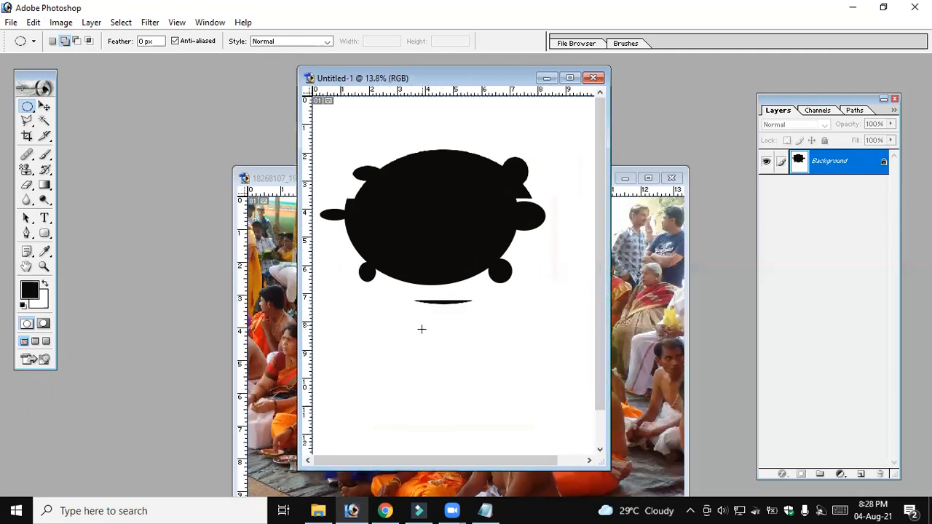
# Maximize the document window, draw an elliptical selection below the turtle and subtract ellipses from its four sides
pyautogui.click(558, 78)
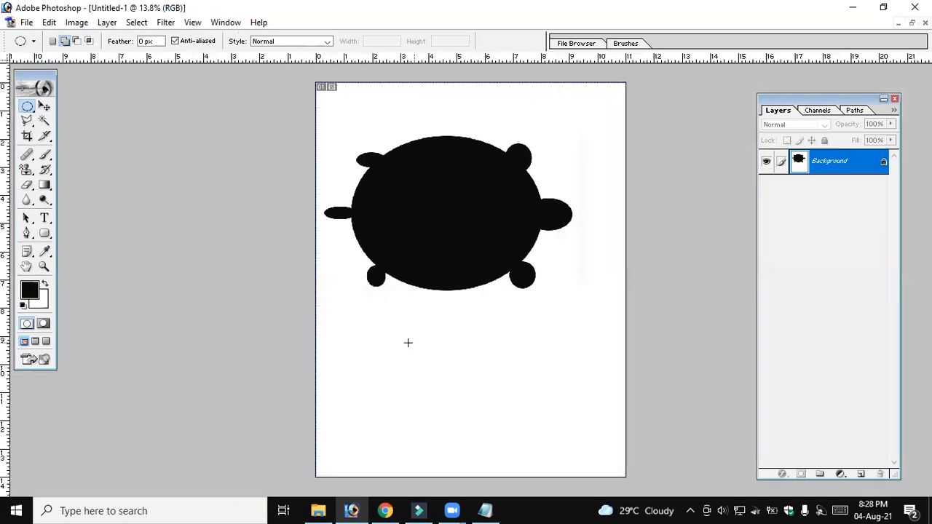
pyautogui.moveTo(360, 328); pyautogui.dragTo(512, 456)
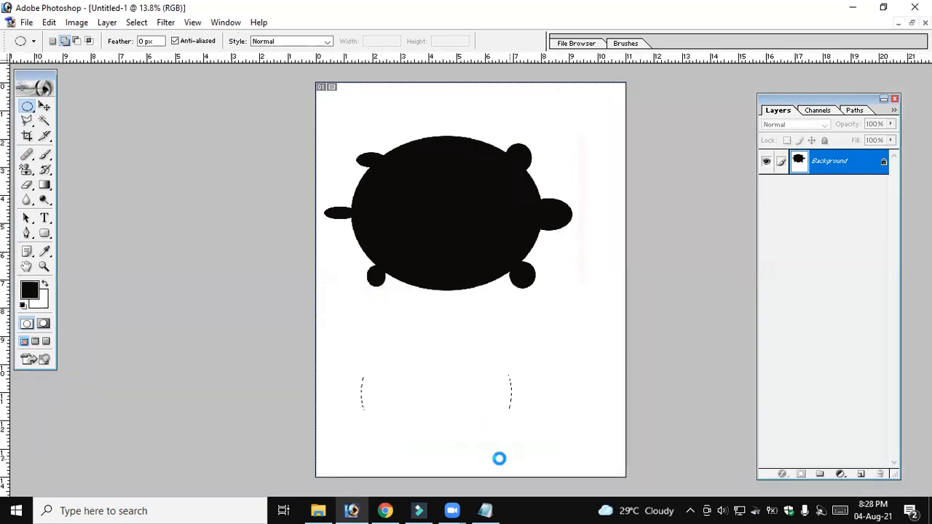
pyautogui.click(77, 42)
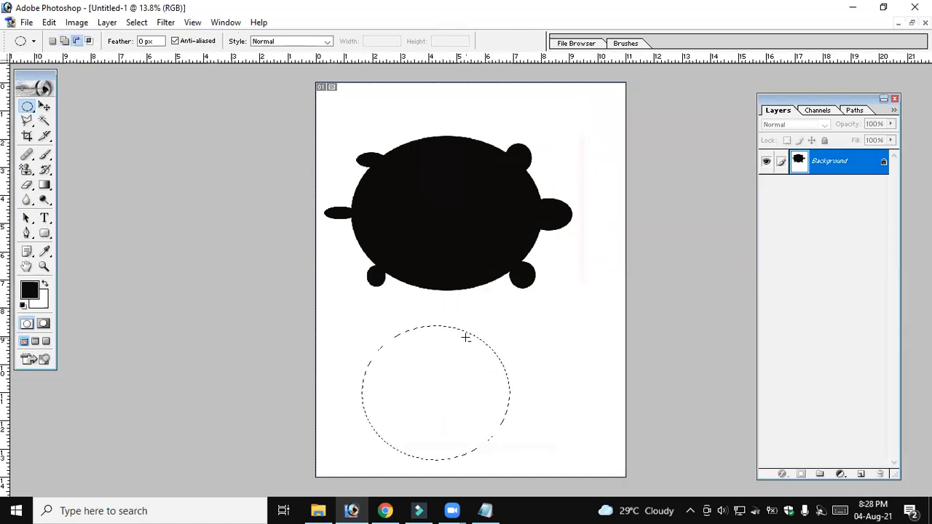
pyautogui.moveTo(509, 426); pyautogui.dragTo(552, 463)
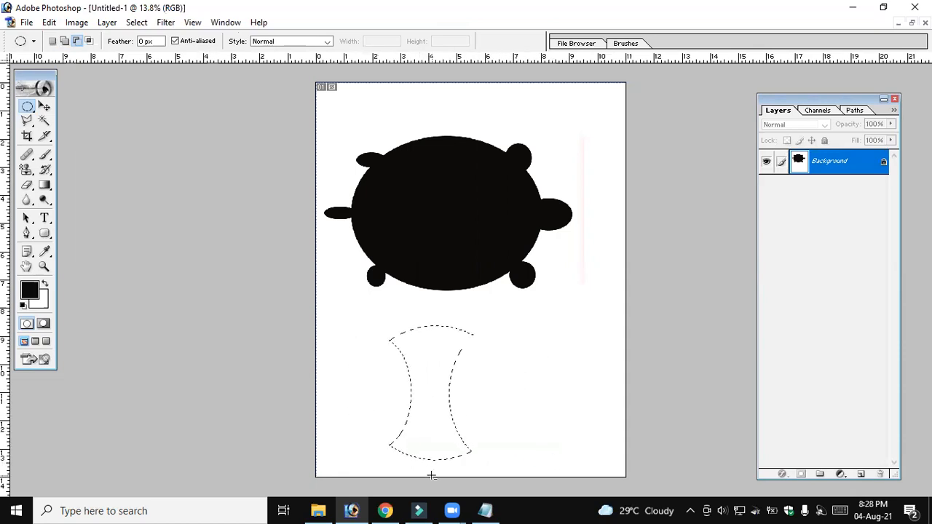
pyautogui.moveTo(404, 444); pyautogui.dragTo(438, 471)
pyautogui.moveTo(442, 352); pyautogui.dragTo(443, 359)
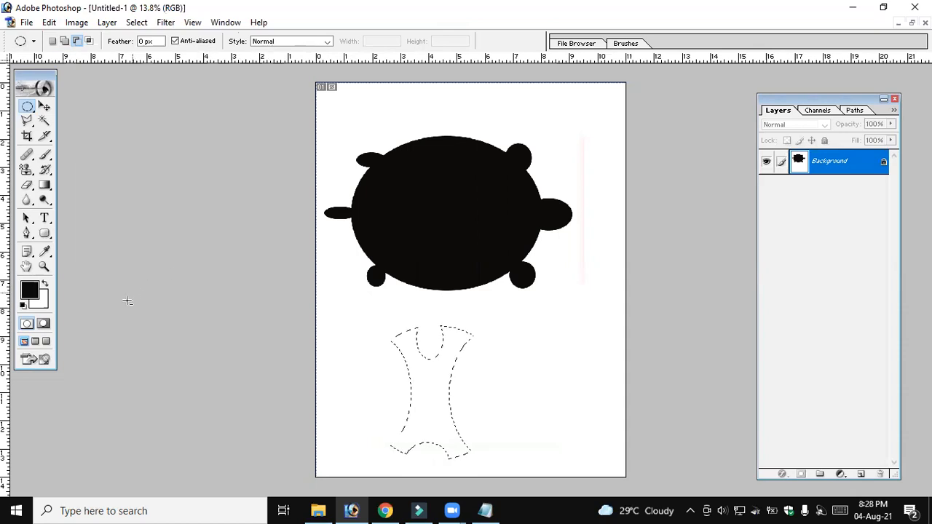
# Set the foreground color to blue (0000FF), fill the cut-out selection with it and deselect
pyautogui.click(30, 289)
pyautogui.moveTo(597, 309); pyautogui.dragTo(596, 280)
pyautogui.moveTo(564, 246); pyautogui.dragTo(579, 220)
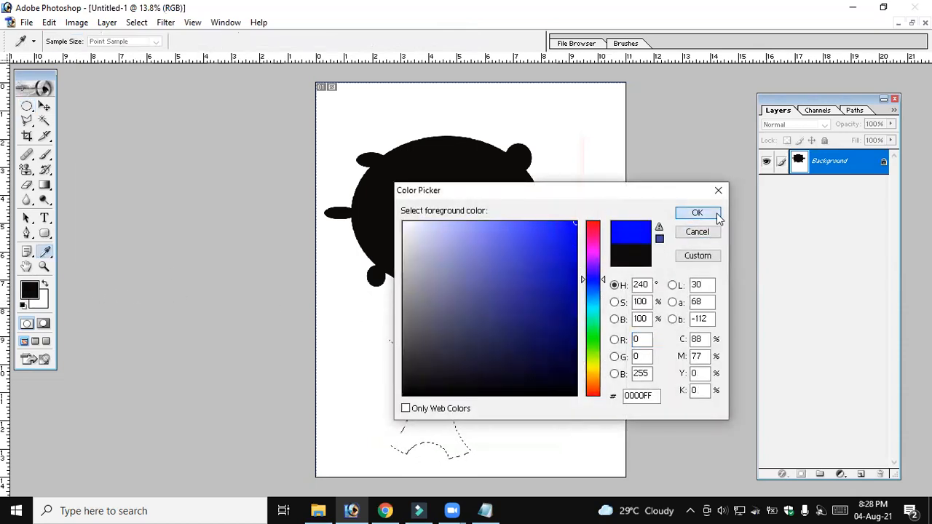
pyautogui.click(717, 216)
pyautogui.hotkey('alt', 'BackSpace')
pyautogui.click(482, 395)
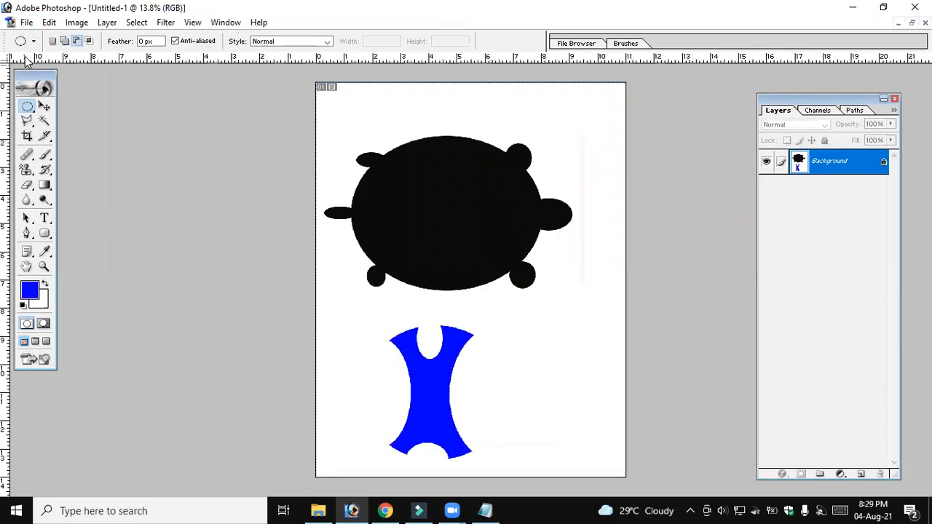
# Step backward through the history until both the blue shape and the black turtle are removed
pyautogui.click(46, 21)
pyautogui.click(91, 68)
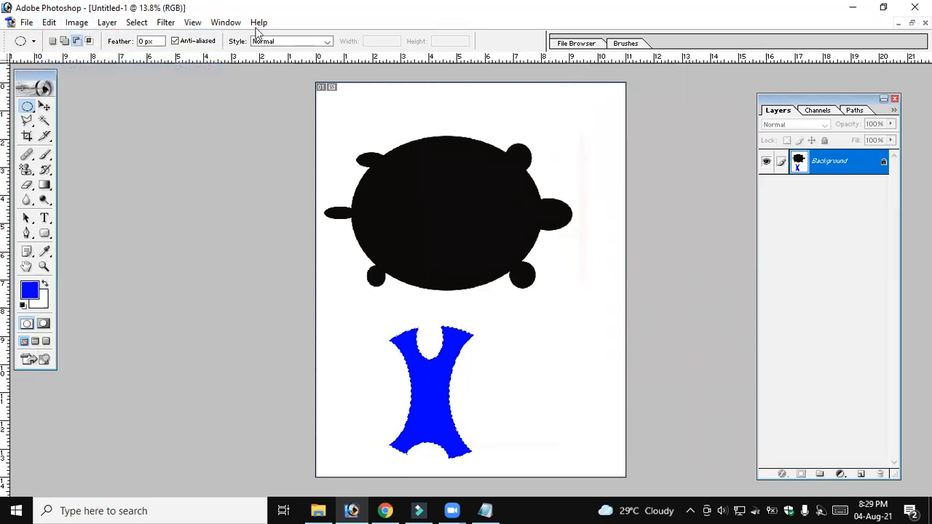
pyautogui.hotkey('alt', 'ctrl', 'z')
pyautogui.hotkey('alt', 'ctrl', 'z')
pyautogui.hotkey('alt', 'ctrl', 'z')
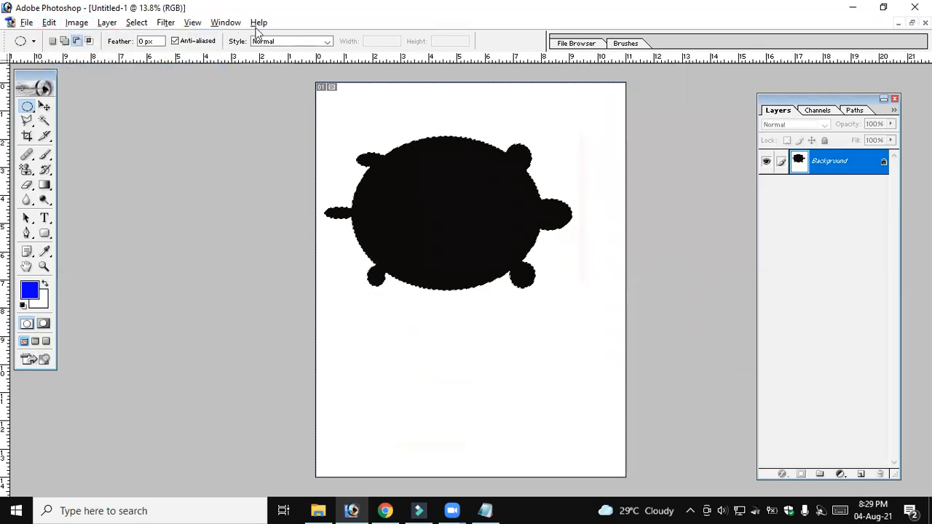
pyautogui.hotkey('ctrl', 'alt', 'z')
pyautogui.hotkey('ctrl', 'alt', 'z')
pyautogui.hotkey('ctrl', 'alt', 'z')
pyautogui.hotkey('ctrl', 'alt', 'z')
pyautogui.hotkey('ctrl', 'alt', 'z')
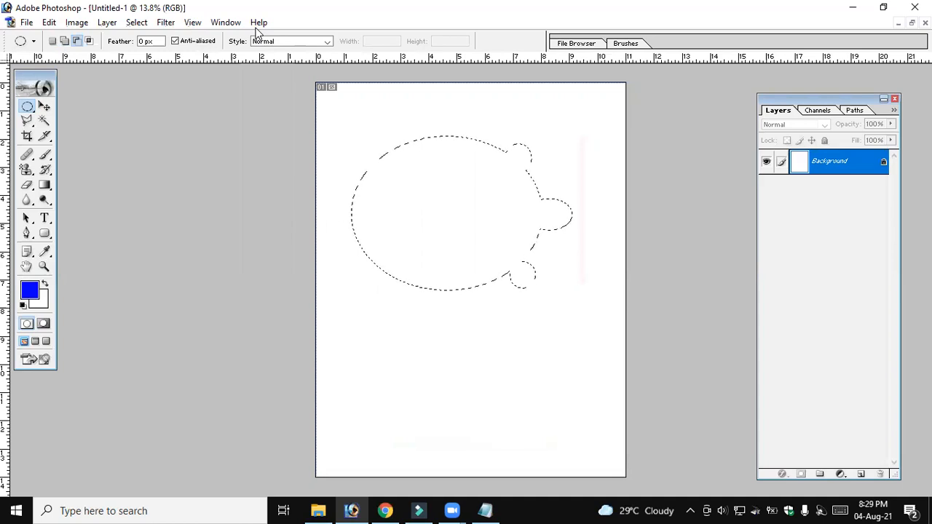
# Draw a large hard-edged elliptical selection in the upper half of the page, fill it with blue and deselect it
pyautogui.click(34, 107)
pyautogui.click(92, 119)
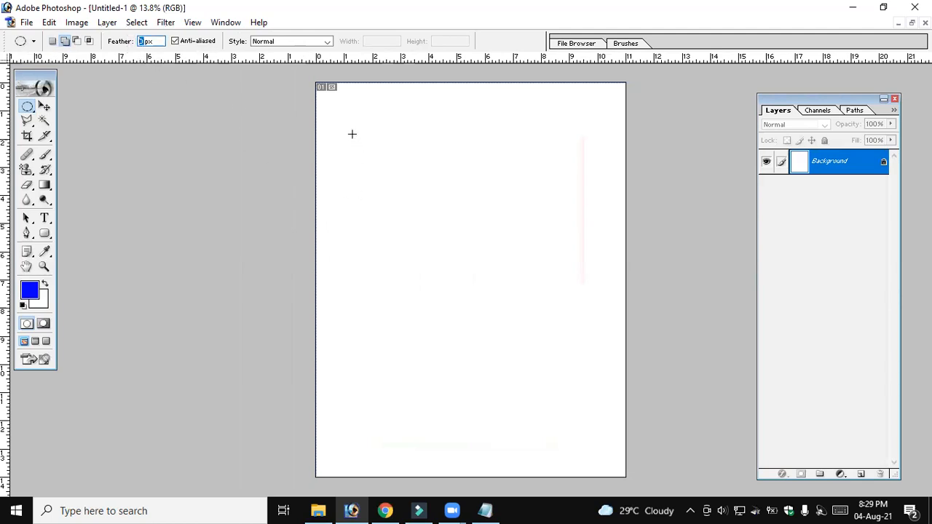
pyautogui.moveTo(426, 257); pyautogui.dragTo(540, 292)
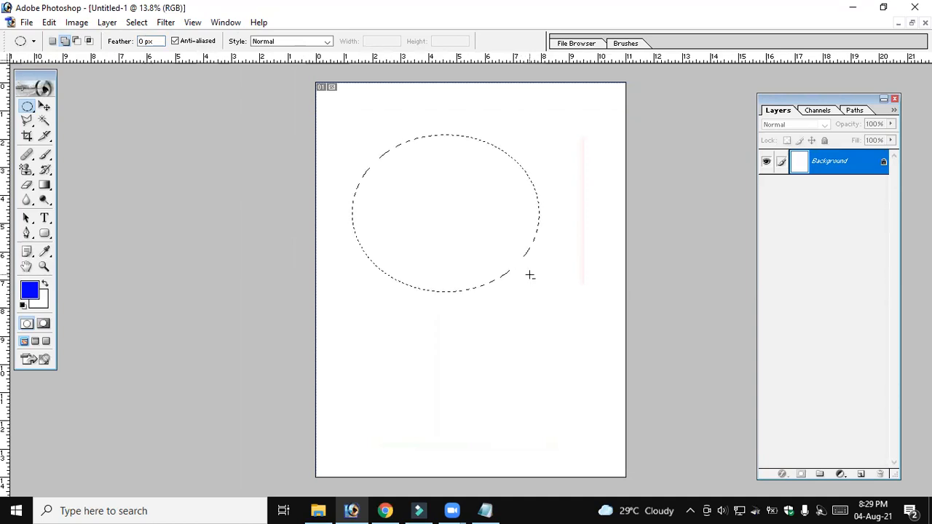
pyautogui.hotkey('alt', 'BackSpace')
pyautogui.hotkey('ctrl', 'd')
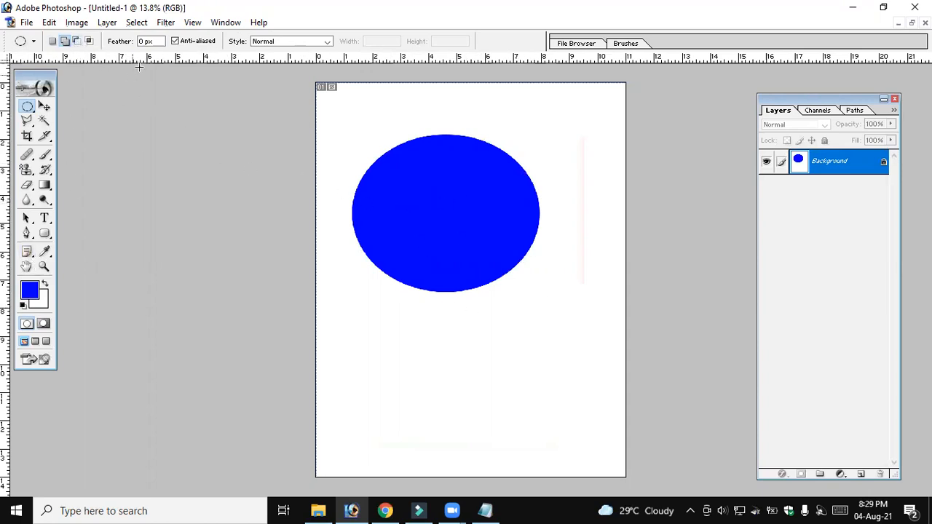
# Set the feather to 50 px and the foreground to yellow-green (D8FF00), and fill a smaller ellipse inside the blue one
pyautogui.doubleClick(138, 40)
pyautogui.click(32, 292)
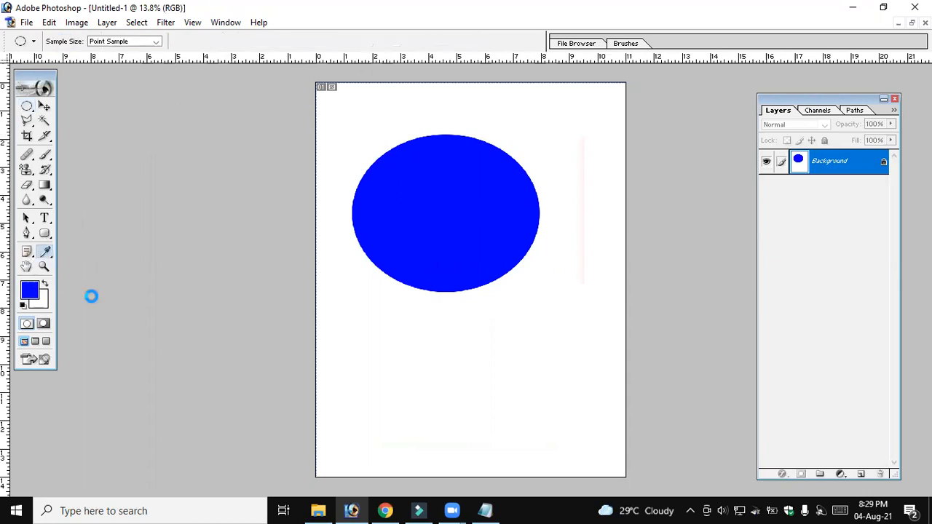
pyautogui.click(595, 368)
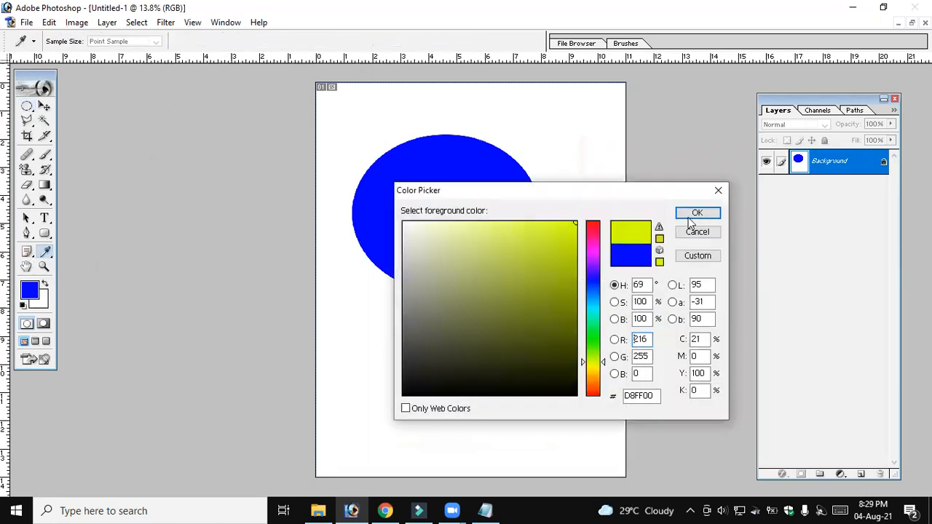
pyautogui.click(697, 212)
pyautogui.moveTo(388, 171); pyautogui.dragTo(506, 262)
pyautogui.hotkey('alt', 'BackSpace')
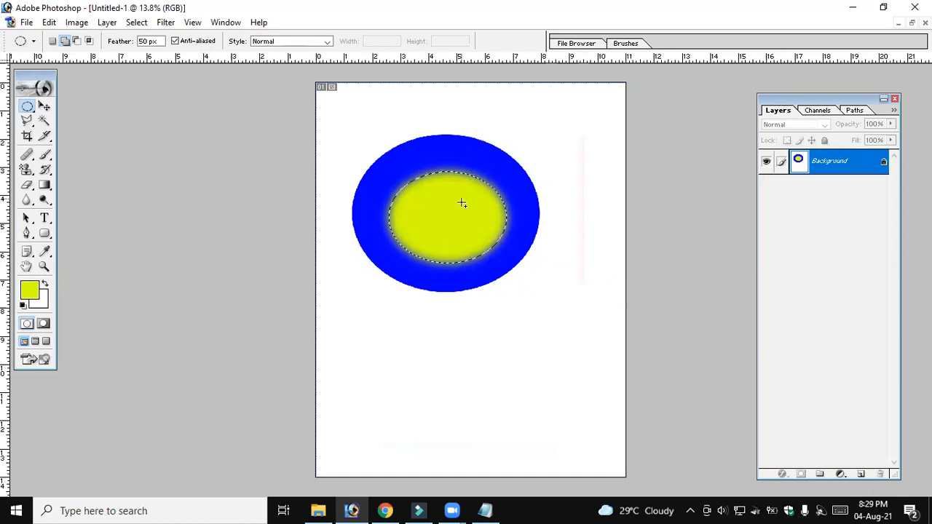
# Undo the 50 px feathered fill, set the feather to 100 px, and fill a new inner ellipse with yellow-green
pyautogui.hotkey('ctrl', 'z')
pyautogui.moveTo(147, 40); pyautogui.dragTo(139, 42)
pyautogui.write('100')
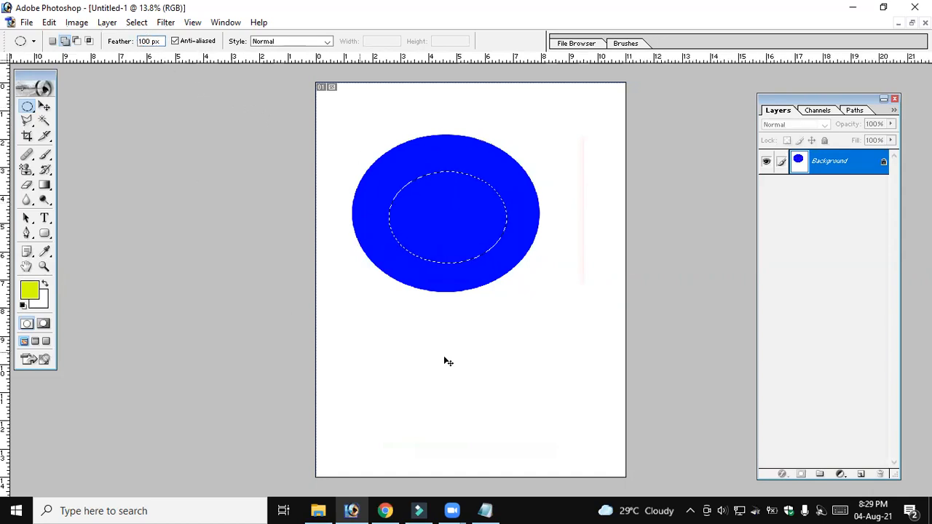
pyautogui.click(406, 190)
pyautogui.moveTo(486, 256); pyautogui.dragTo(504, 265)
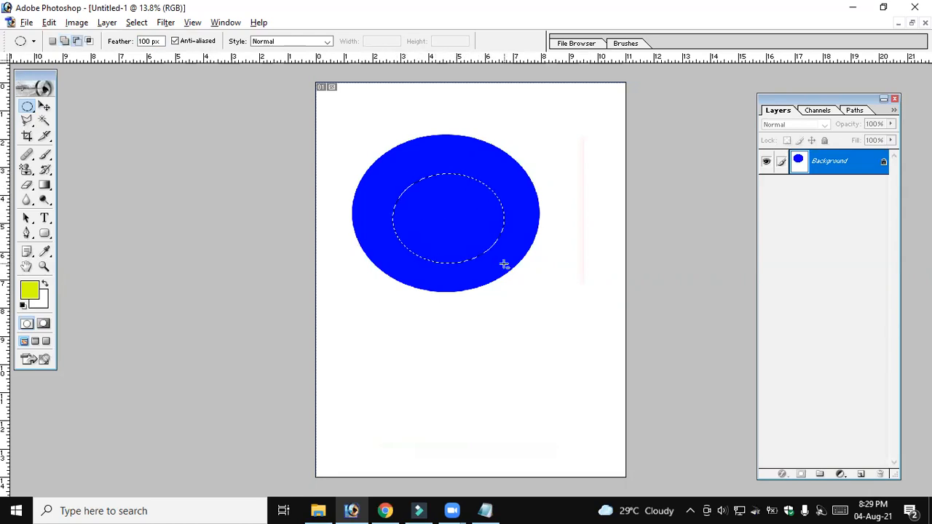
pyautogui.hotkey('alt', 'BackSpace')
pyautogui.click(497, 240)
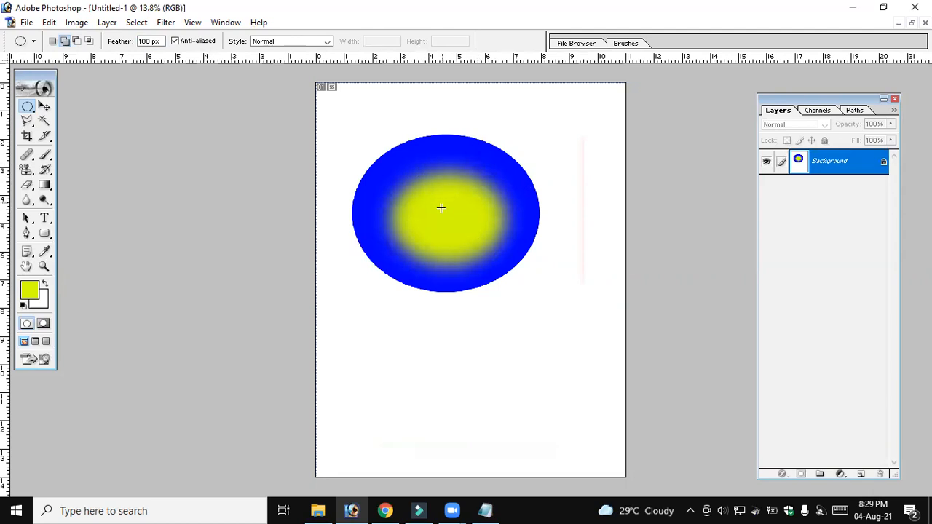
# Set the foreground color to red (FF0000), fill a 100 px feathered ellipse inside the yellow-green one and deselect it
pyautogui.click(149, 40)
pyautogui.click(29, 291)
pyautogui.moveTo(587, 240); pyautogui.dragTo(602, 208)
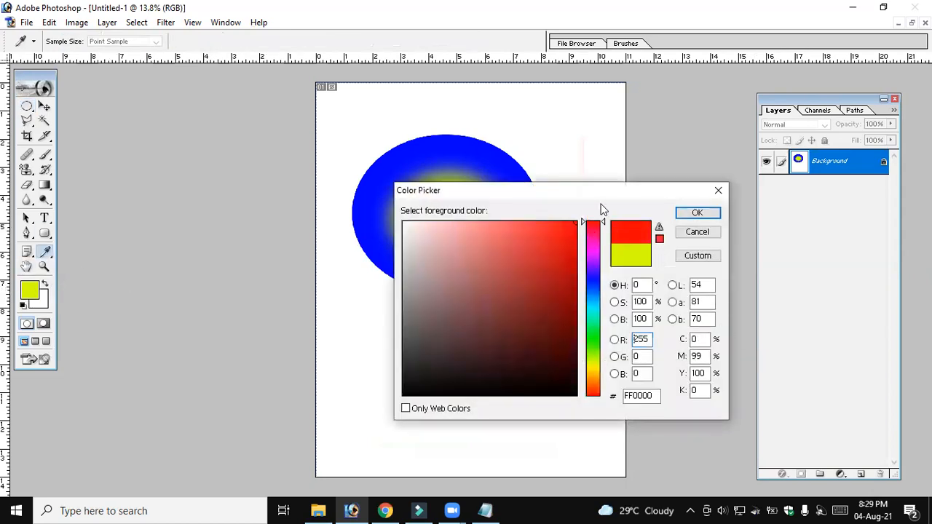
pyautogui.click(712, 212)
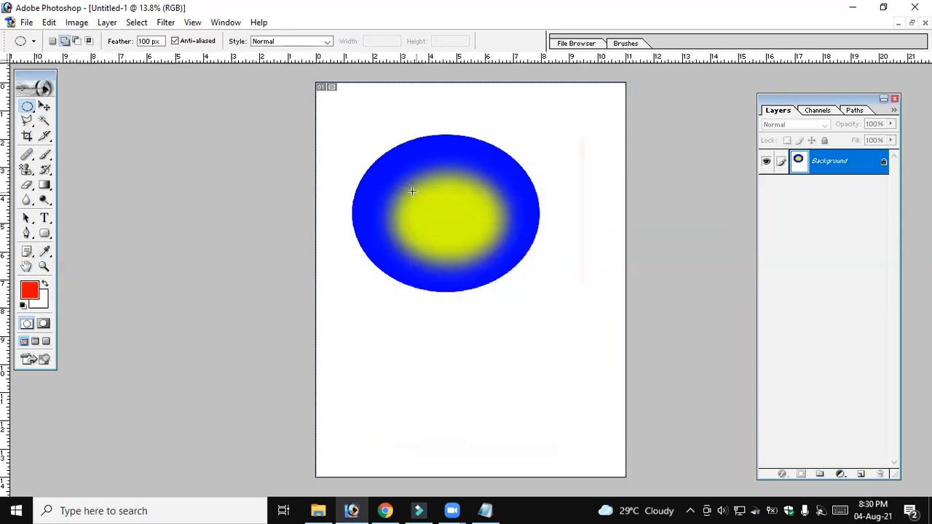
pyautogui.moveTo(466, 253); pyautogui.dragTo(489, 253)
pyautogui.hotkey('alt', 'BackSpace')
pyautogui.hotkey('ctrl', 'd')
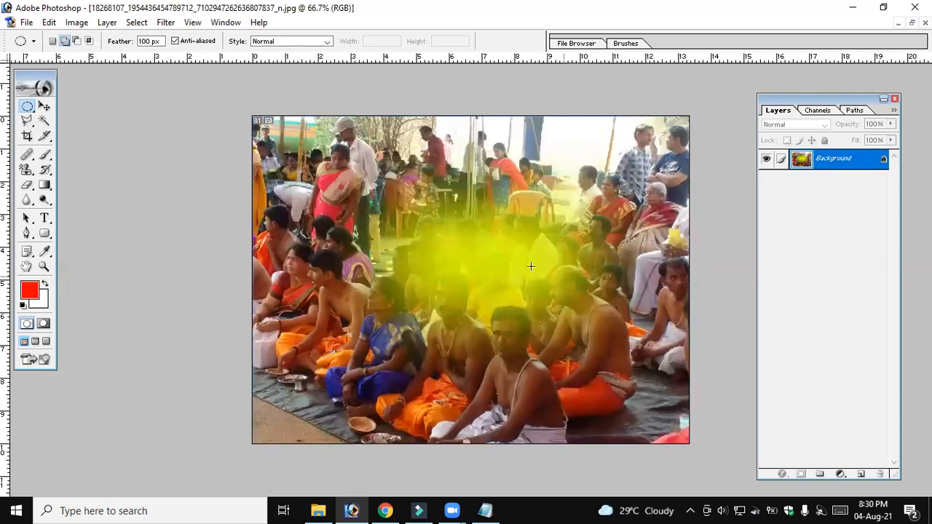
# Step back through the yellow-green feathered fill on the photo until it is removed, and clear the selection
pyautogui.hotkey('ctrl', 'alt', 'z')
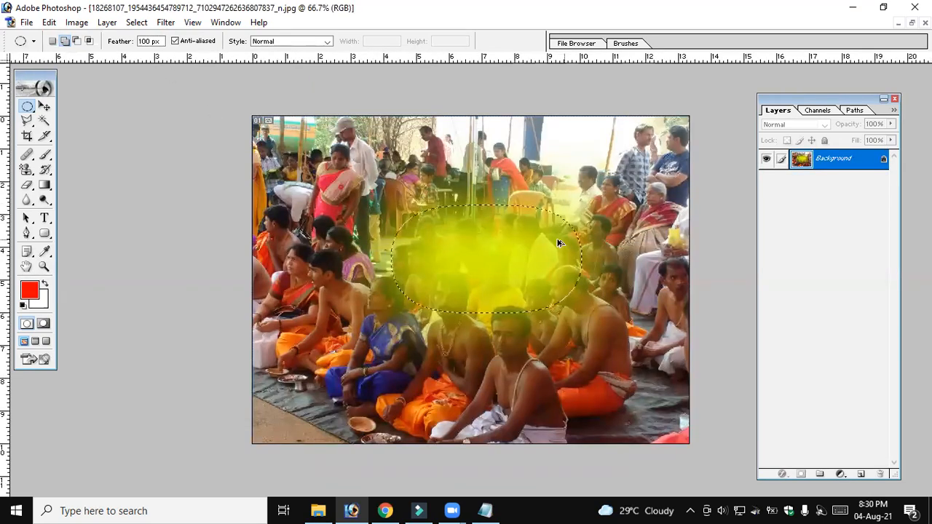
pyautogui.hotkey('ctrl', 'alt', 'z')
pyautogui.hotkey('ctrl', 'd')
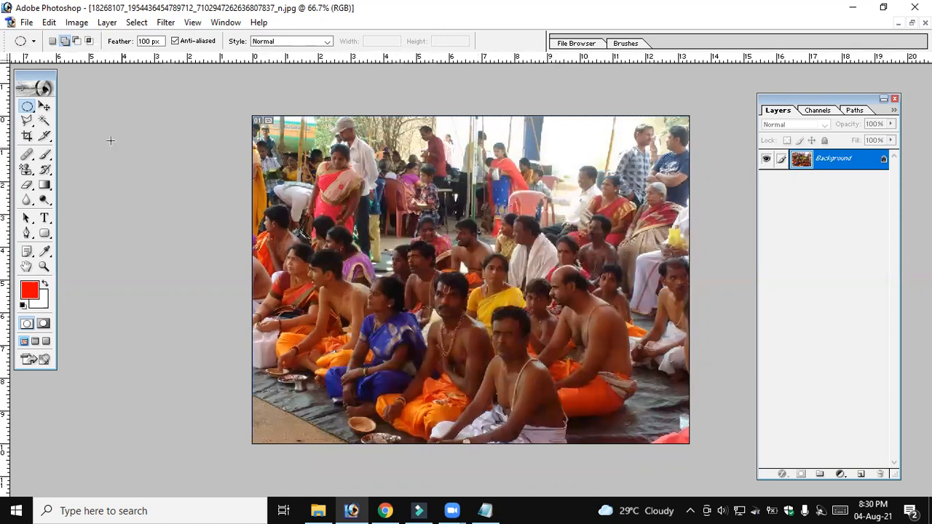
# Fill a 100 px feathered ellipse at the middle of the photo with the red foreground color and deselect it
pyautogui.moveTo(368, 183); pyautogui.dragTo(572, 350)
pyautogui.hotkey('alt', 'BackSpace')
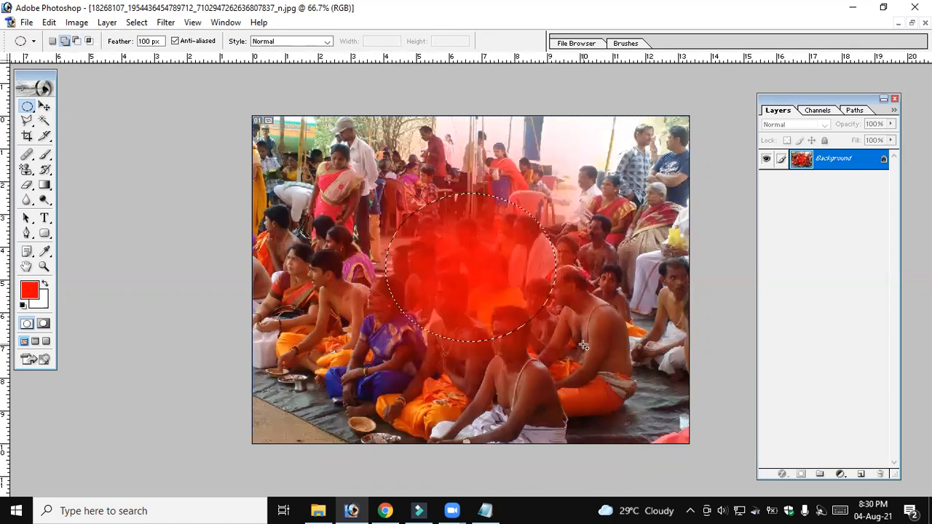
pyautogui.hotkey('ctrl', 'd')
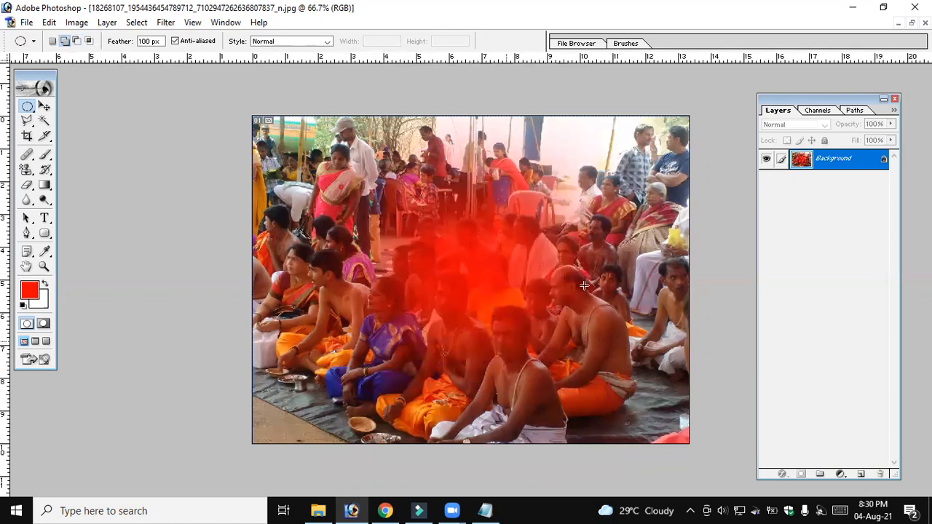
# Set the marquee feather to 0 px and switch to the Untitled-1 document
pyautogui.click(139, 43)
pyautogui.write('0')
pyautogui.click(306, 42)
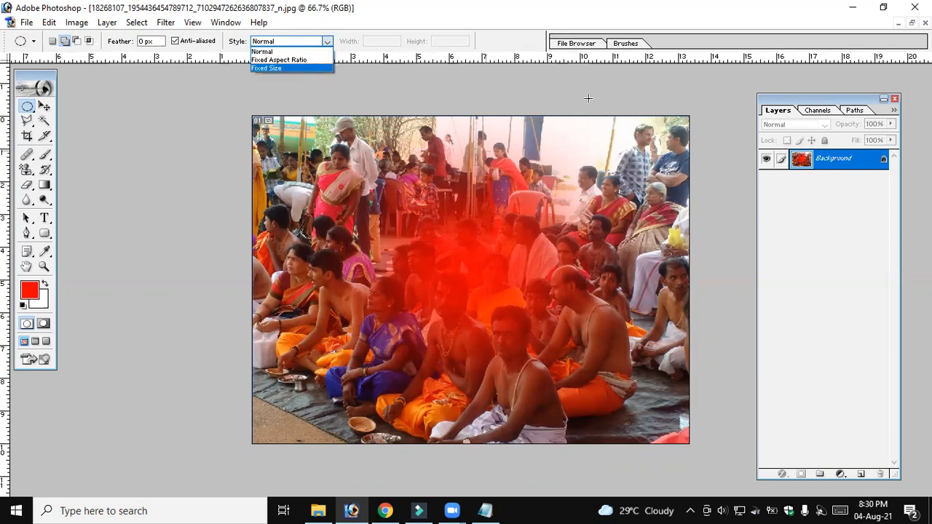
pyautogui.click(386, 103)
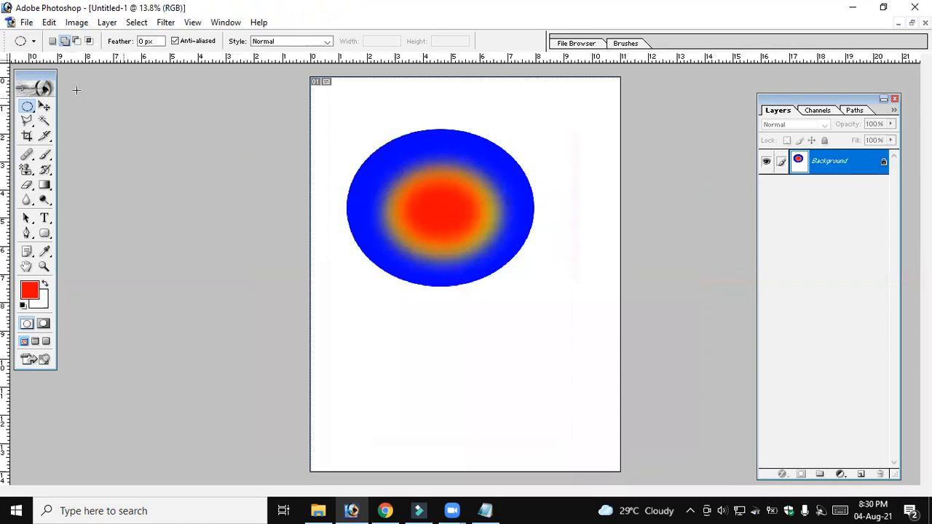
# Select the whole blue, yellow and red ellipse artwork with an elliptical marquee, cut it from the page and deselect
pyautogui.click(28, 107)
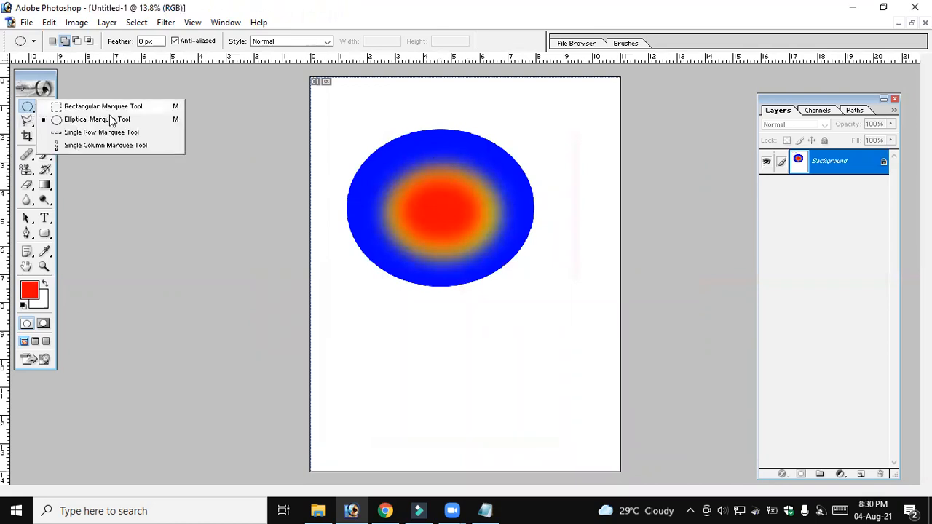
pyautogui.click(328, 107)
pyautogui.moveTo(553, 320); pyautogui.dragTo(594, 344)
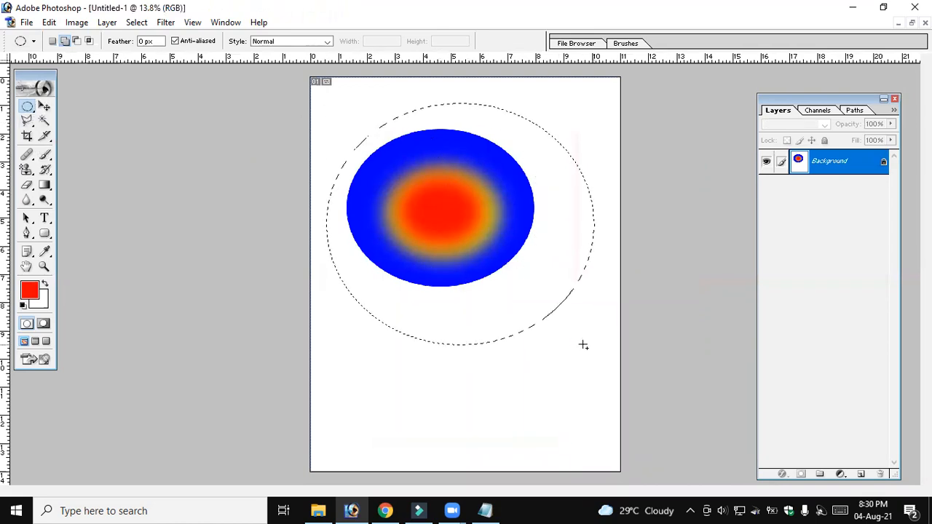
pyautogui.hotkey('ctrl', 'x')
pyautogui.hotkey('ctrl', 'd')
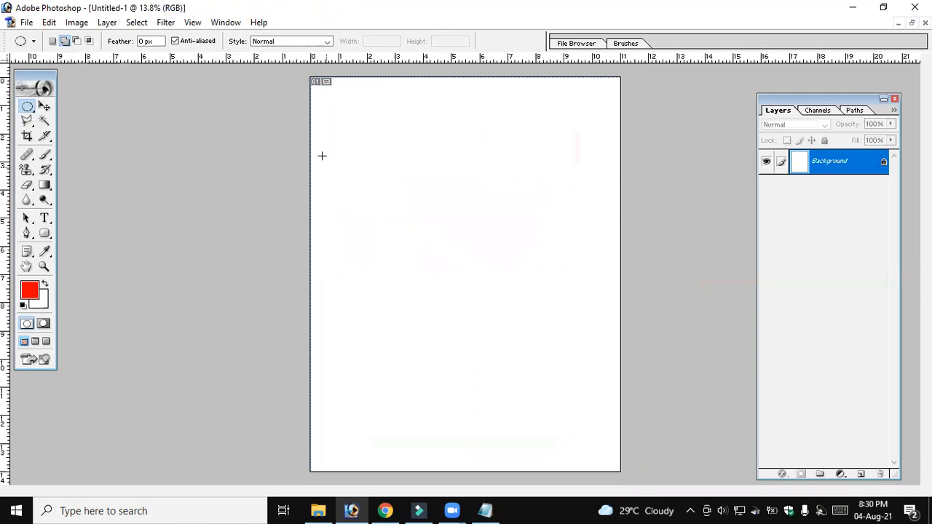
# Draw a free elliptical selection in the upper half of the page with the Normal style in new selection mode, then deselect it
pyautogui.click(303, 45)
pyautogui.click(303, 46)
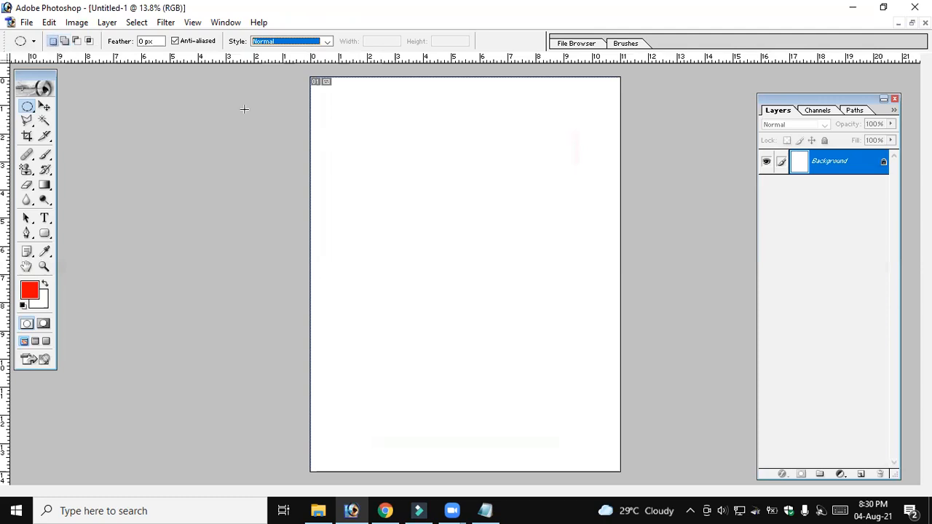
pyautogui.moveTo(401, 133); pyautogui.dragTo(568, 309)
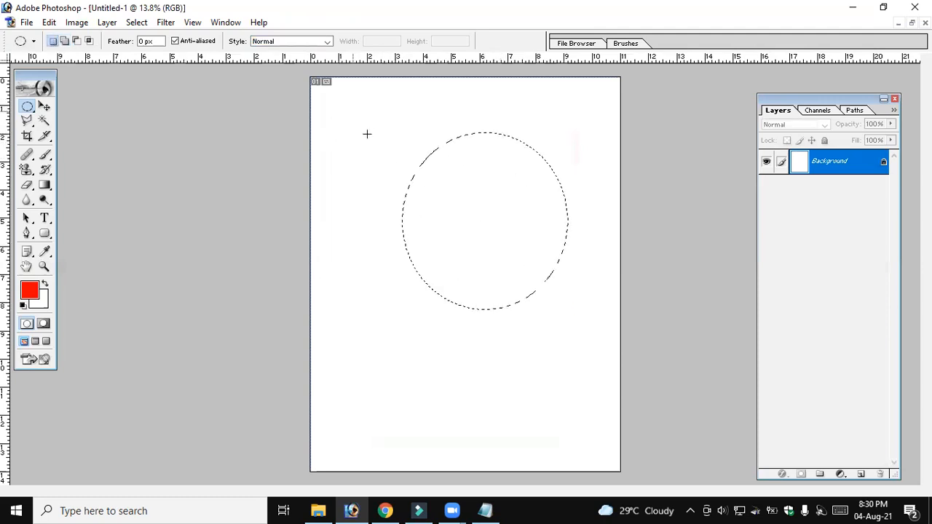
pyautogui.click(311, 73)
# Set the marquee style to Fixed Aspect Ratio at 1:1, draw a circular selection on the page and deselect it
pyautogui.click(306, 42)
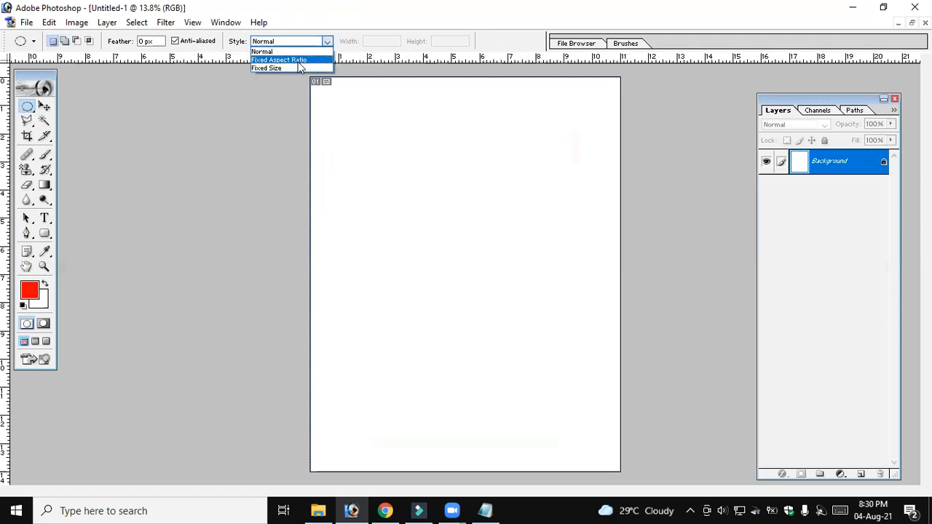
pyautogui.click(298, 60)
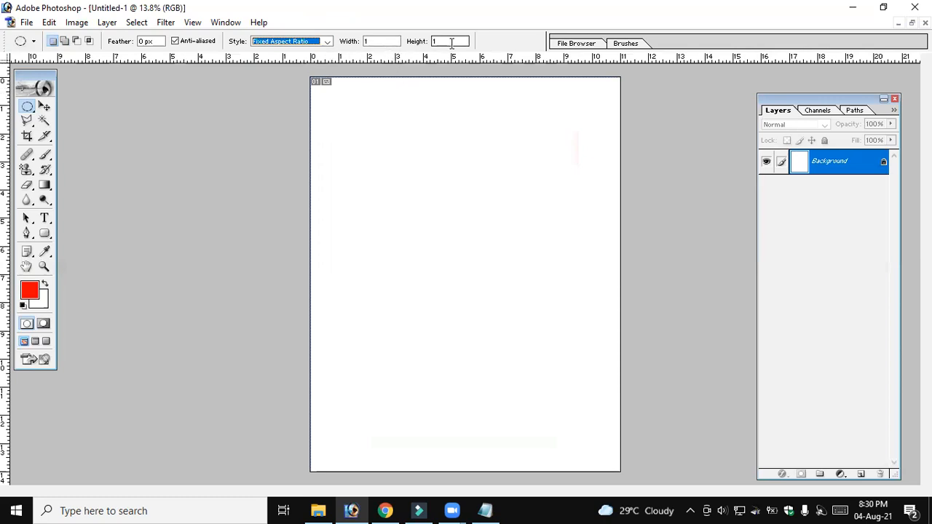
pyautogui.moveTo(381, 129); pyautogui.dragTo(546, 264)
pyautogui.click(484, 225)
pyautogui.hotkey('ctrl', 'd')
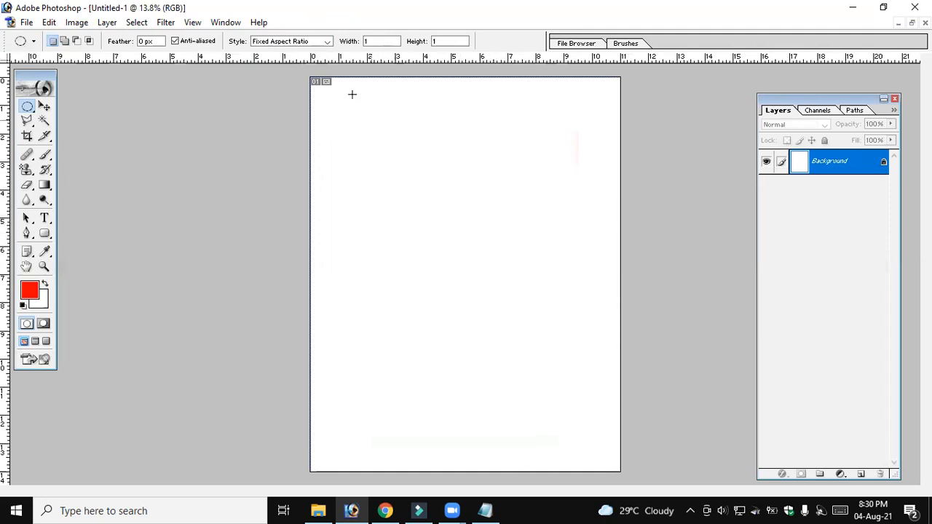
# Switch the marquee style to Fixed Size at 64 px by 64 px and place small circular selections near the page center
pyautogui.click(320, 42)
pyautogui.click(294, 63)
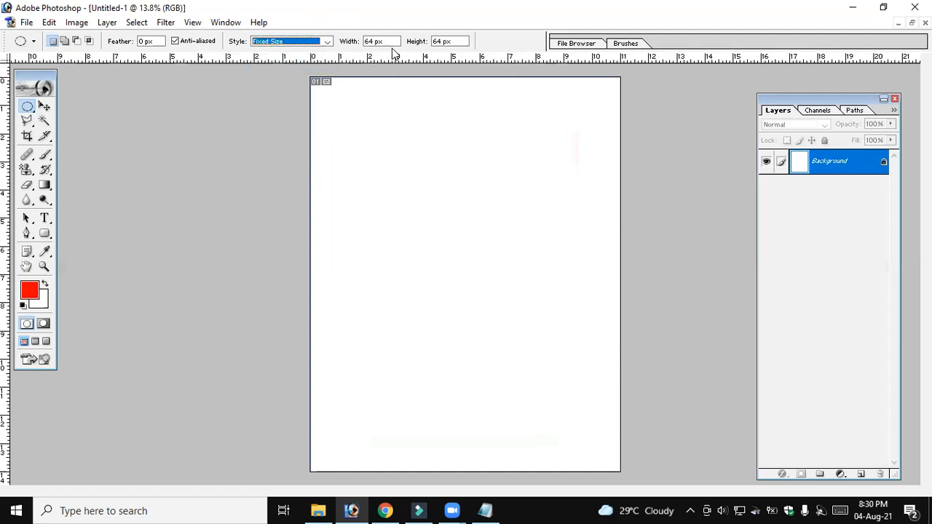
pyautogui.click(467, 277)
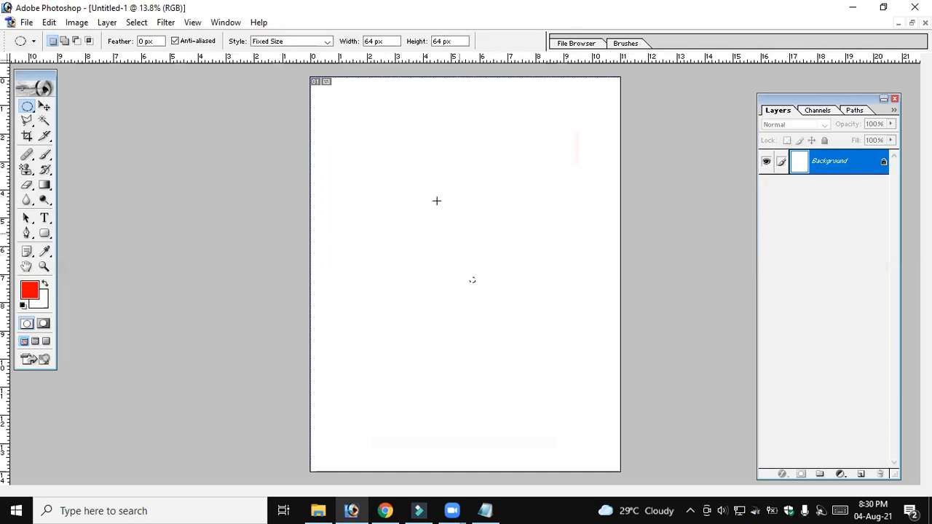
pyautogui.click(500, 289)
# Set the fixed marquee width to 200 px and place a flat elliptical selection near the page center
pyautogui.click(375, 41)
pyautogui.press('Return')
pyautogui.click(381, 43)
pyautogui.click(372, 43)
pyautogui.click(444, 230)
# Set the fixed marquee height to 400 px and place a tall elliptical selection near the page center
pyautogui.press('BackSpace')
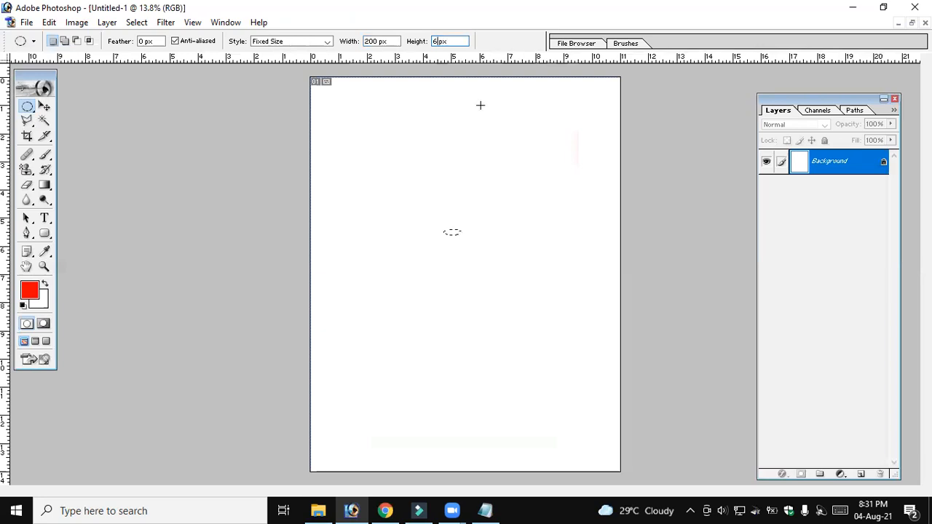
pyautogui.press('BackSpace')
pyautogui.write('400')
pyautogui.click(456, 223)
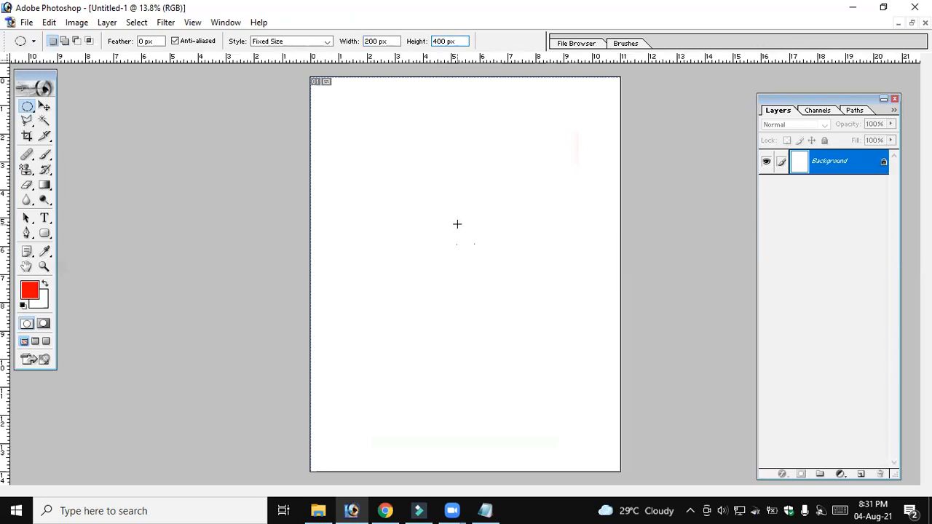
# Return the marquee style to Normal, draw a large tall elliptical selection in the upper page and deselect it
pyautogui.click(311, 44)
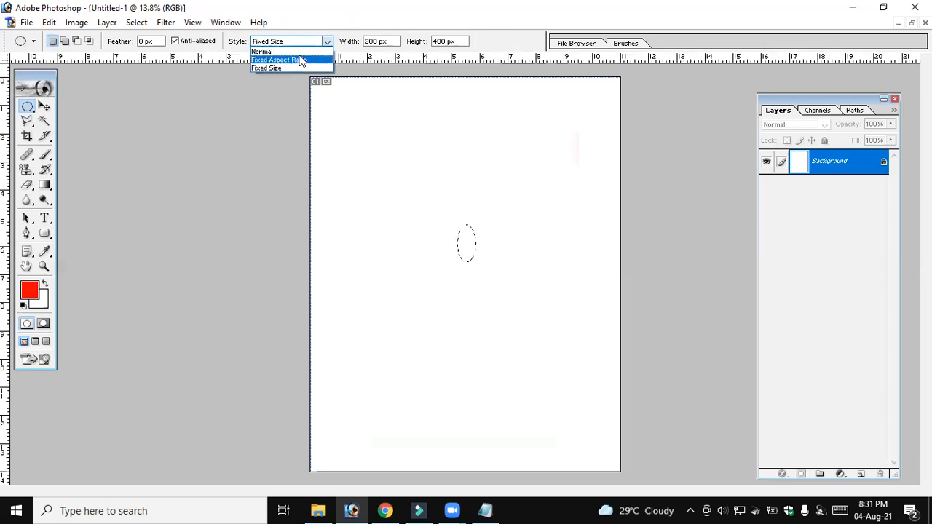
pyautogui.click(265, 52)
pyautogui.moveTo(406, 129); pyautogui.dragTo(558, 341)
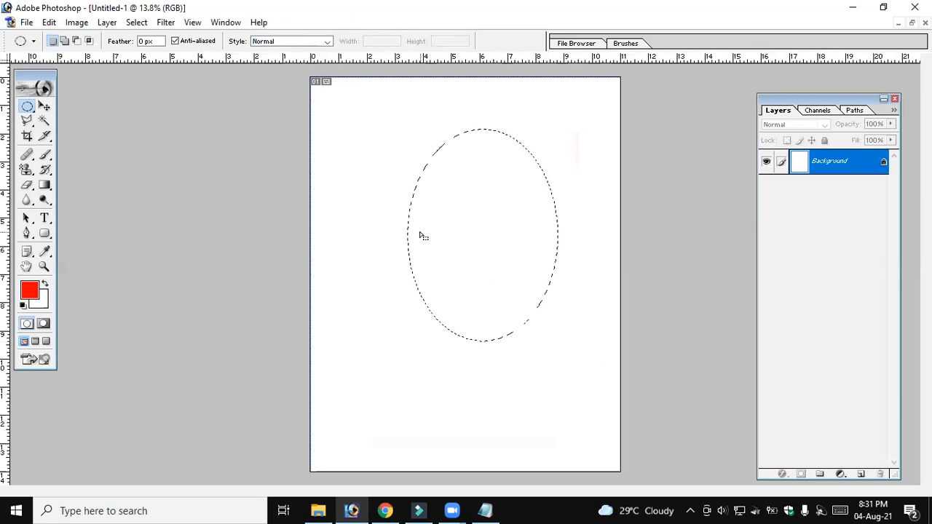
pyautogui.click(501, 209)
# Draw a large rectangular selection across the upper half of the page with the Rectangular Marquee Tool
pyautogui.click(27, 107)
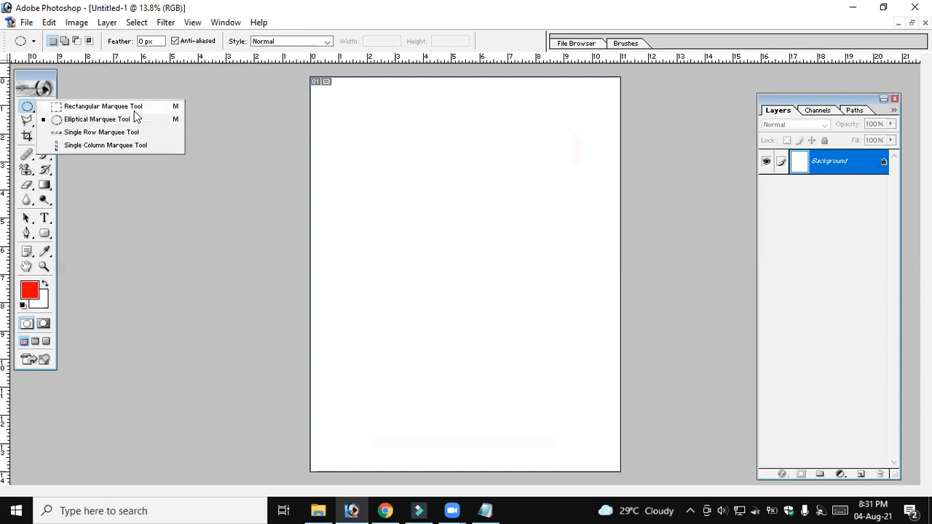
pyautogui.click(135, 107)
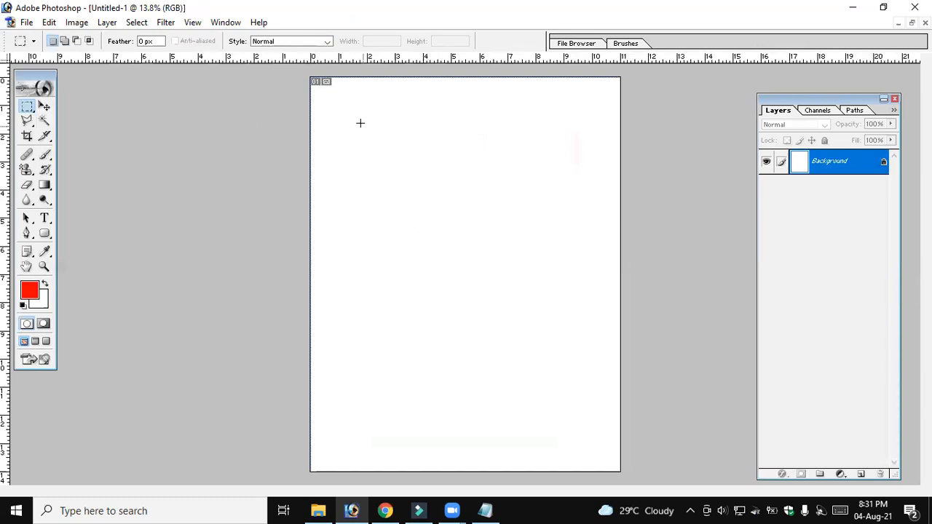
pyautogui.moveTo(463, 251); pyautogui.dragTo(562, 312)
pyautogui.click(50, 22)
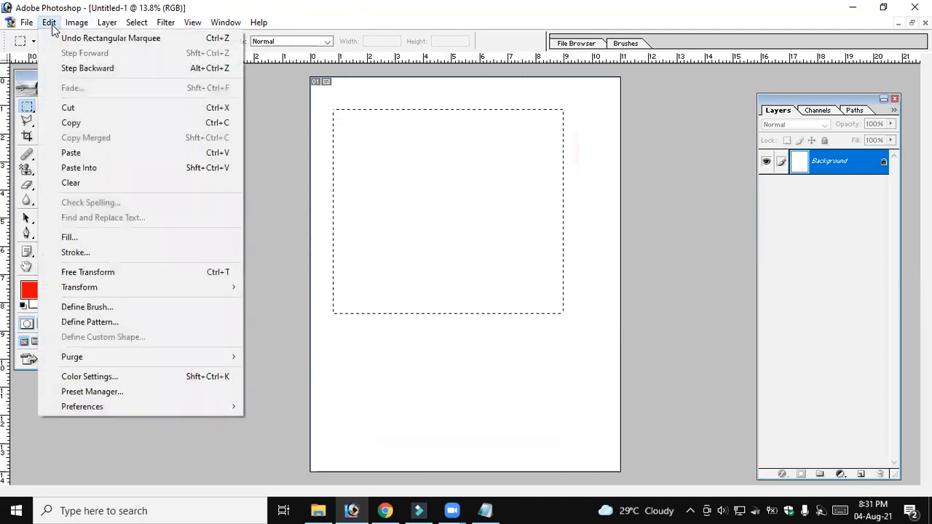
pyautogui.click(107, 257)
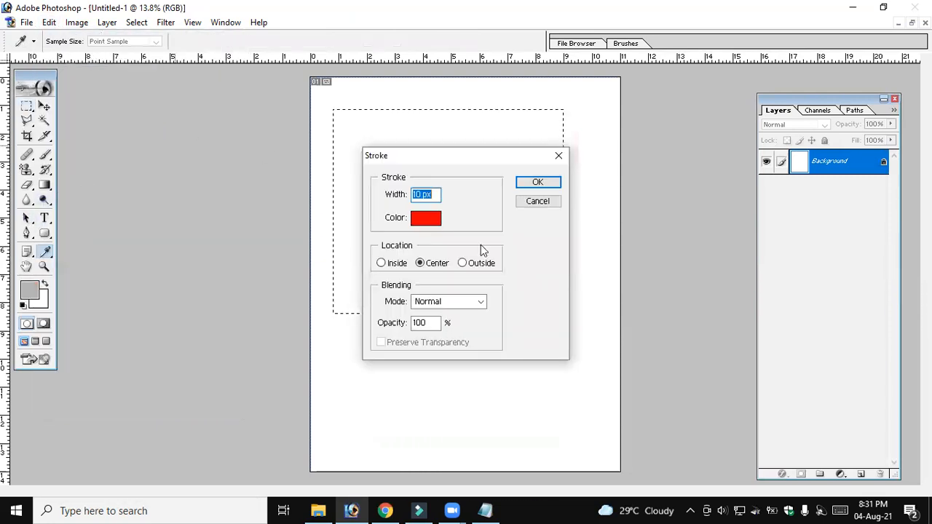
pyautogui.click(525, 203)
# Start a stroke on the rectangular selection with a width of 10 px and the color red (F70303)
pyautogui.click(49, 22)
pyautogui.click(102, 253)
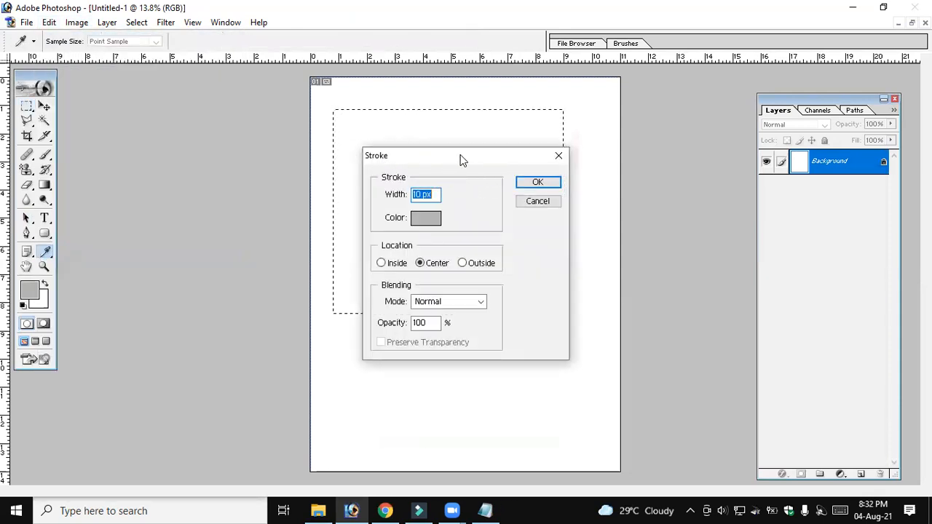
pyautogui.moveTo(459, 161); pyautogui.dragTo(490, 160)
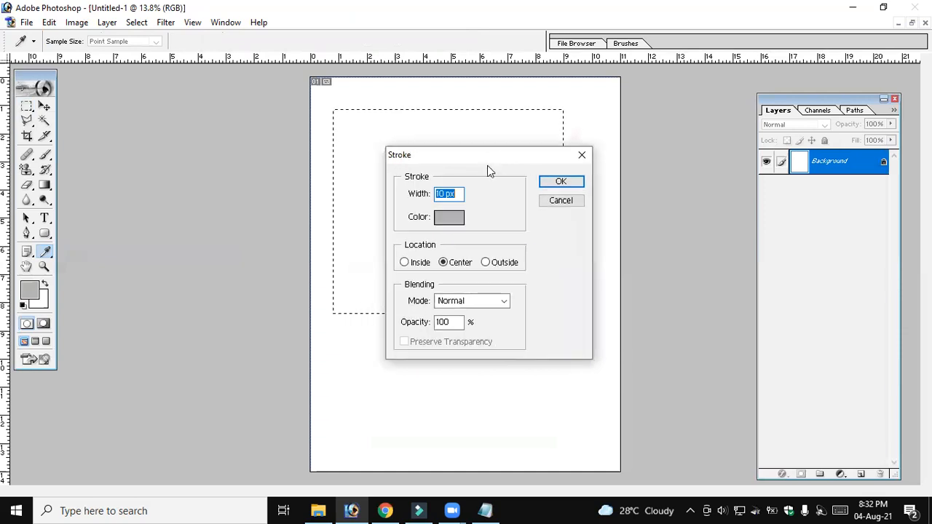
pyautogui.click(444, 191)
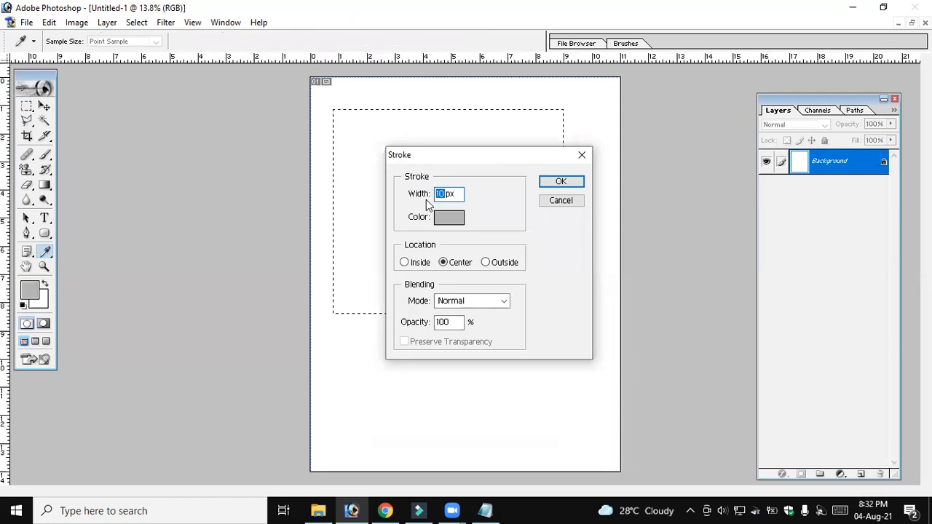
pyautogui.write('10')
pyautogui.click(448, 217)
pyautogui.click(567, 228)
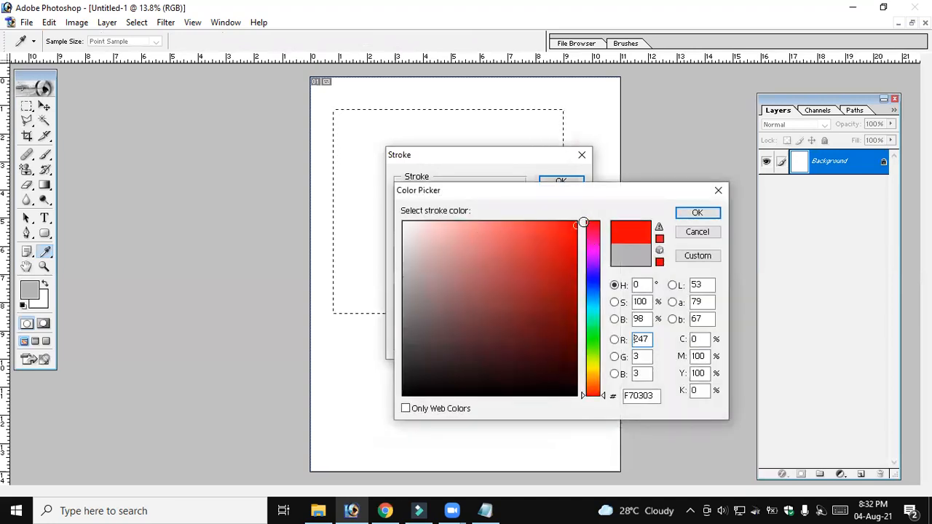
pyautogui.click(697, 213)
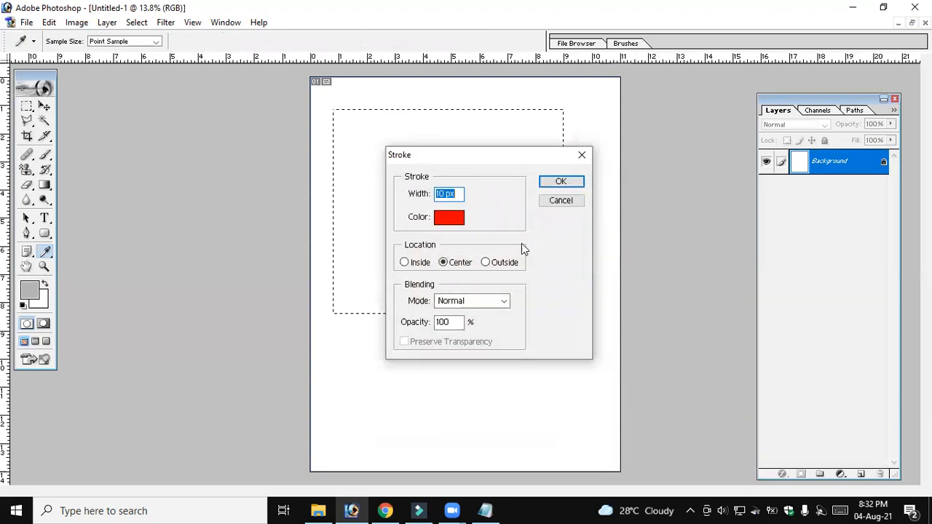
# Try the Center and Outside stroke locations, choose Inside, and apply the 10 px red stroke to the rectangle
pyautogui.click(415, 267)
pyautogui.click(455, 264)
pyautogui.click(503, 262)
pyautogui.click(416, 264)
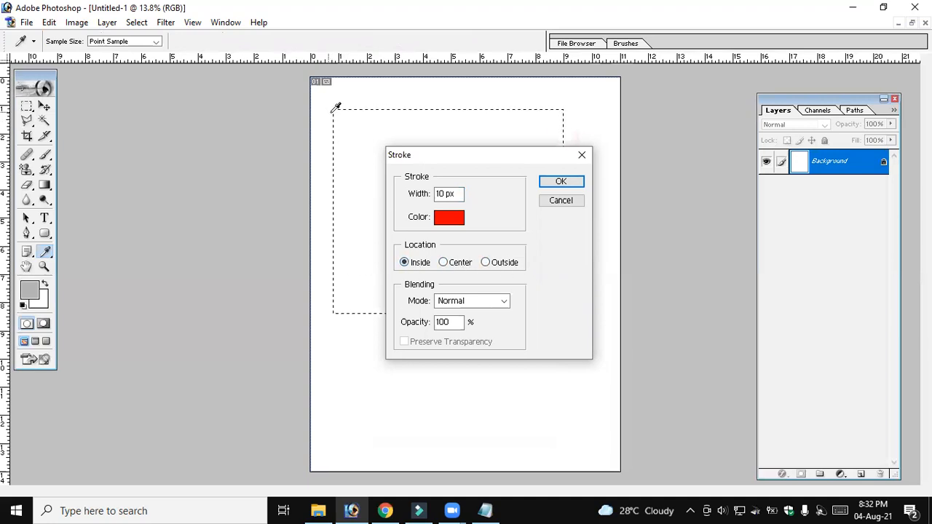
pyautogui.click(559, 182)
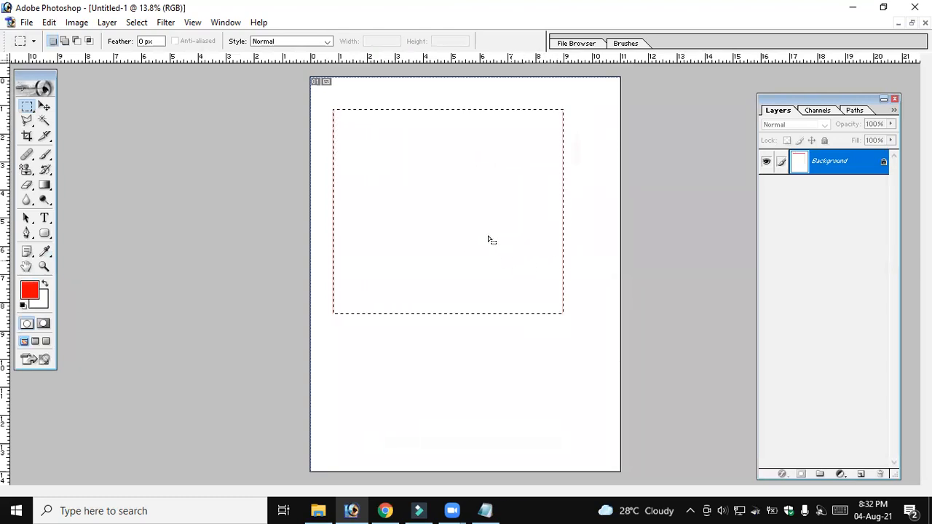
# Deselect the stroked rectangle, then step back twice to restore the selection and remove the 10 px stroke
pyautogui.hotkey('ctrl', 'd')
pyautogui.hotkey('ctrl', 'alt', 'z')
pyautogui.hotkey('ctrl', 'alt', 'z')
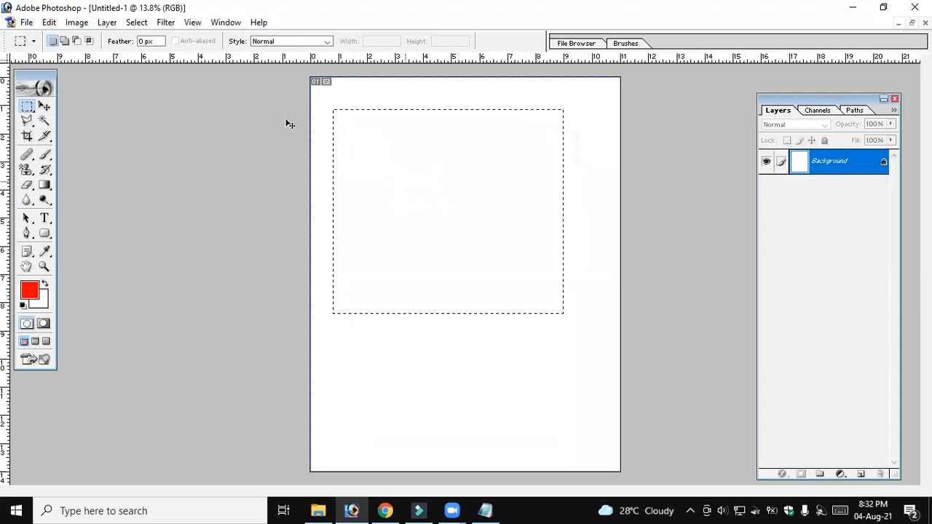
# Apply a 35 px red stroke with Inside location to the rectangular selection
pyautogui.click(49, 21)
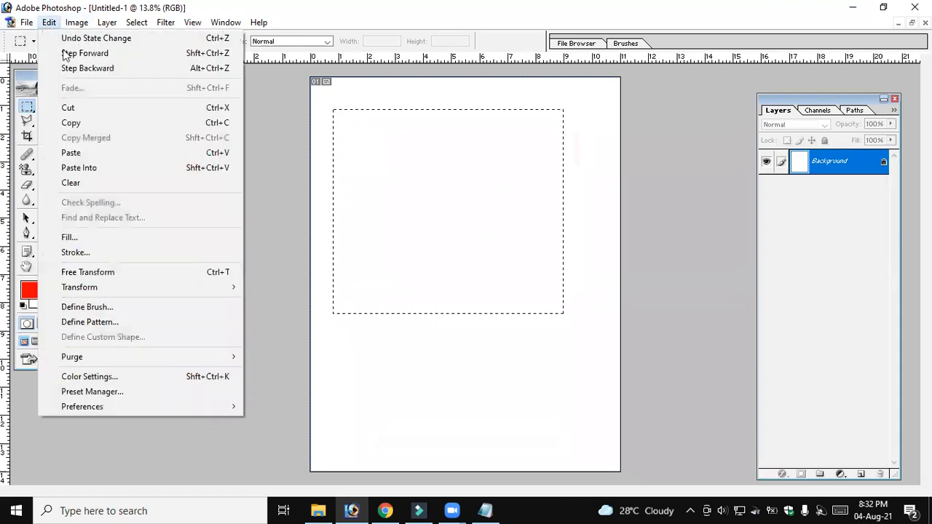
pyautogui.click(103, 251)
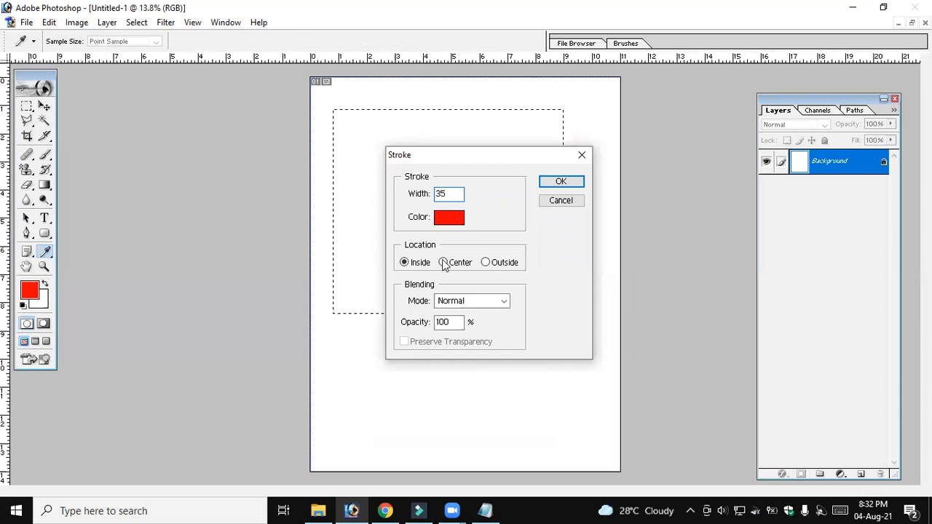
pyautogui.click(568, 183)
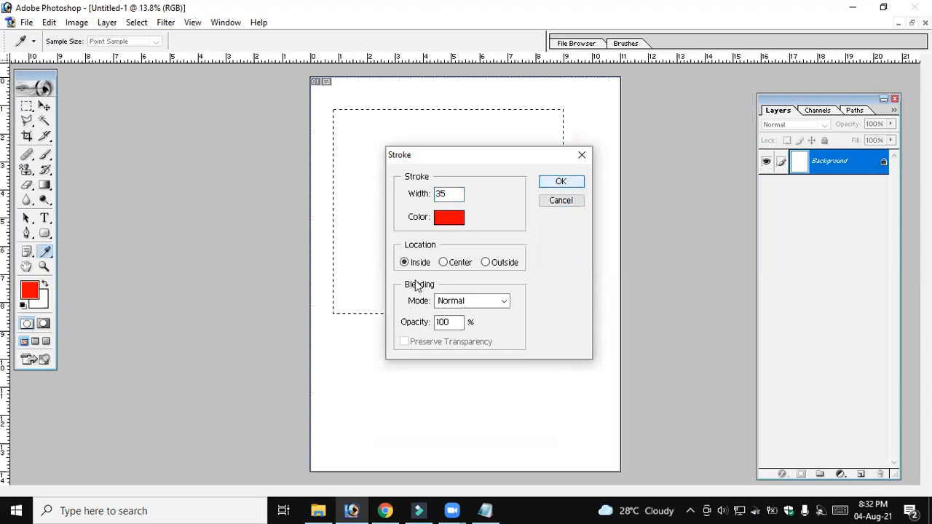
pyautogui.click(559, 183)
pyautogui.press('m')
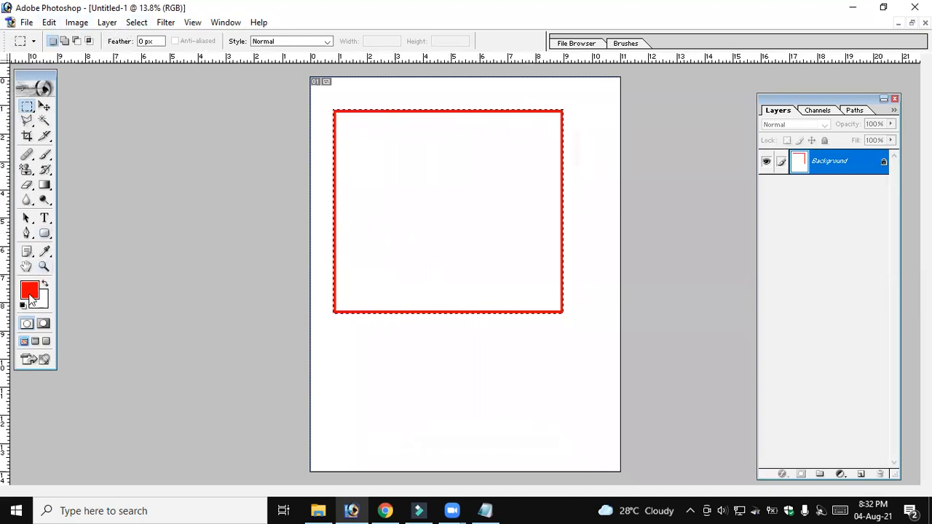
pyautogui.click(30, 291)
pyautogui.click(698, 234)
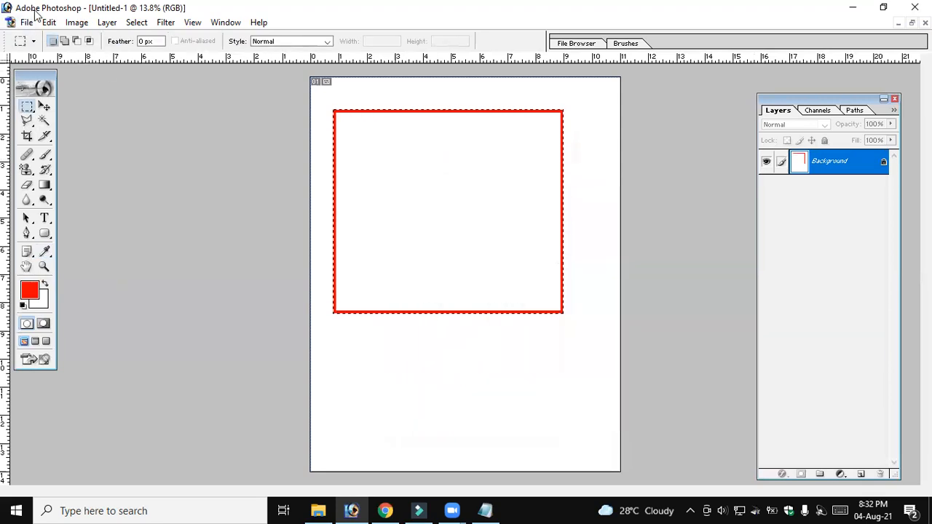
# Add a 35 px black (000000) stroke with Outside location around the same rectangular selection
pyautogui.click(49, 22)
pyautogui.click(86, 252)
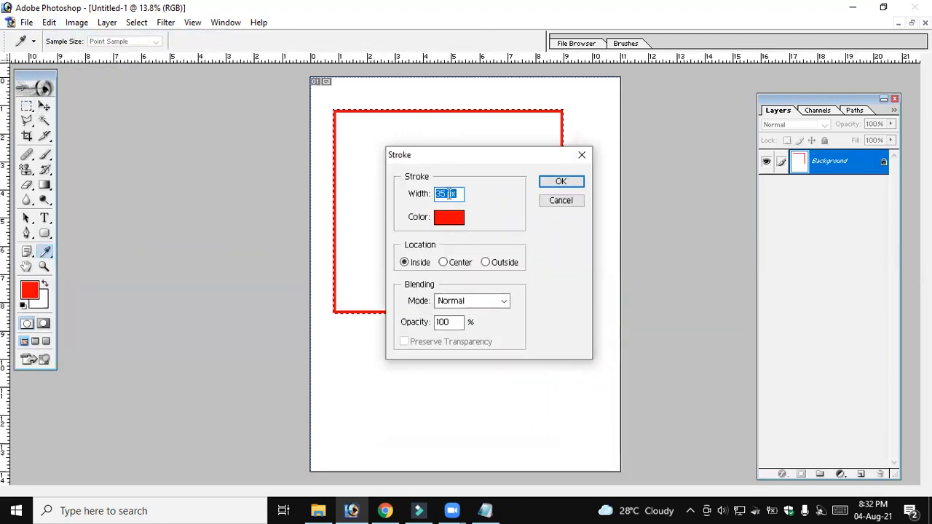
pyautogui.click(451, 220)
pyautogui.moveTo(466, 327); pyautogui.dragTo(450, 400)
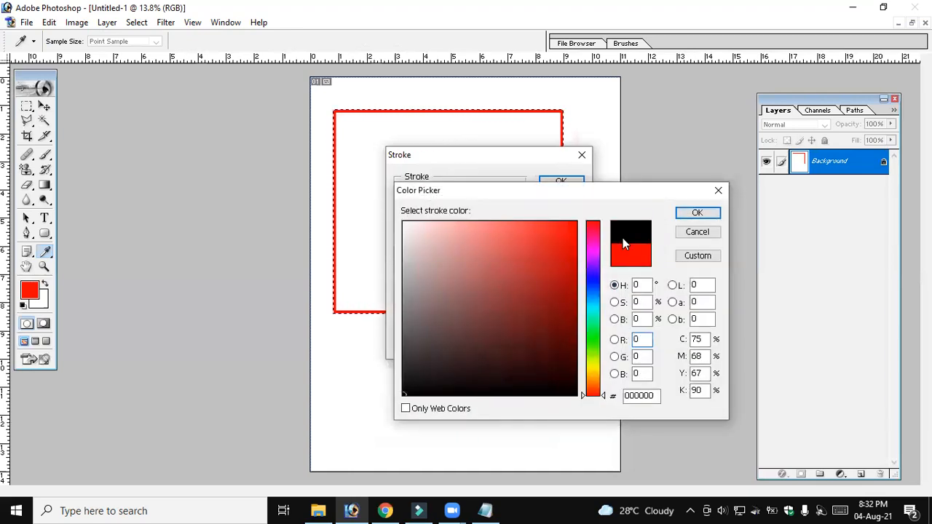
pyautogui.click(698, 213)
pyautogui.click(501, 264)
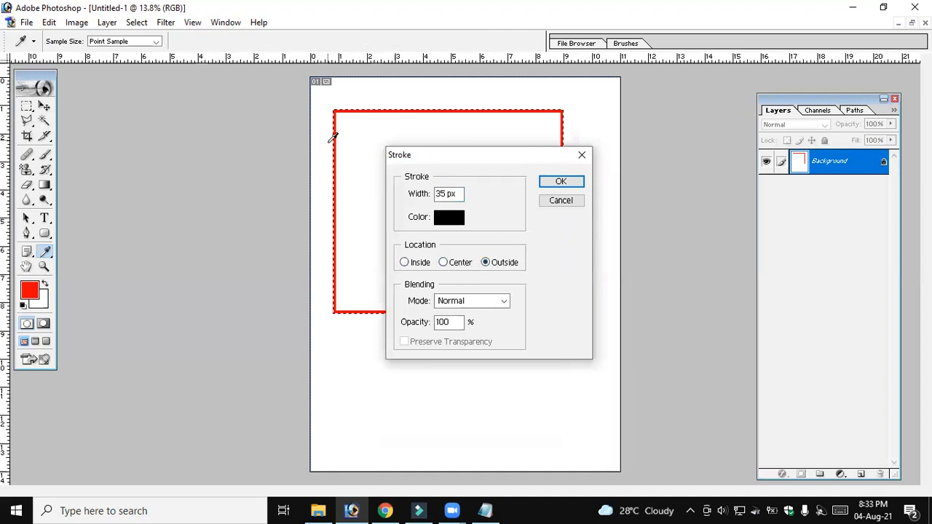
pyautogui.click(559, 182)
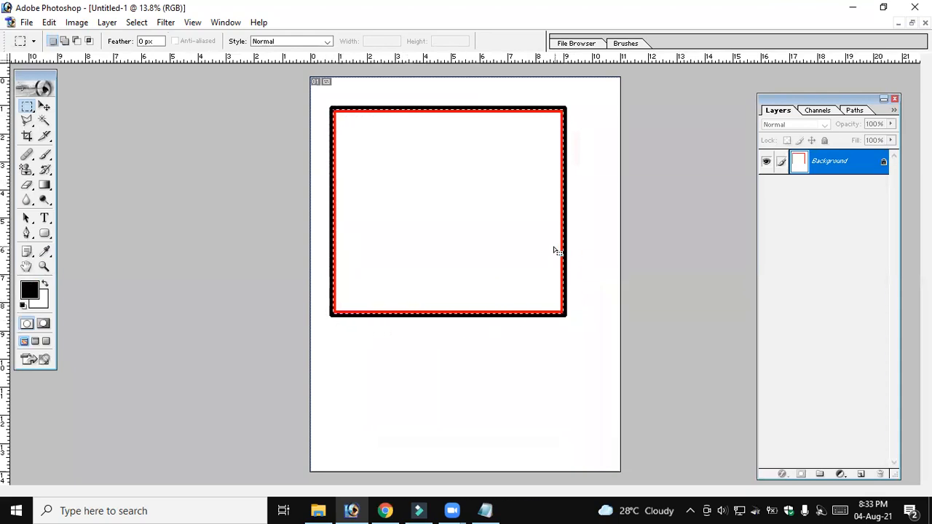
# Add a 20 px yellow-green stroke with Center location to the rectangular selection, and deselect it
pyautogui.click(49, 23)
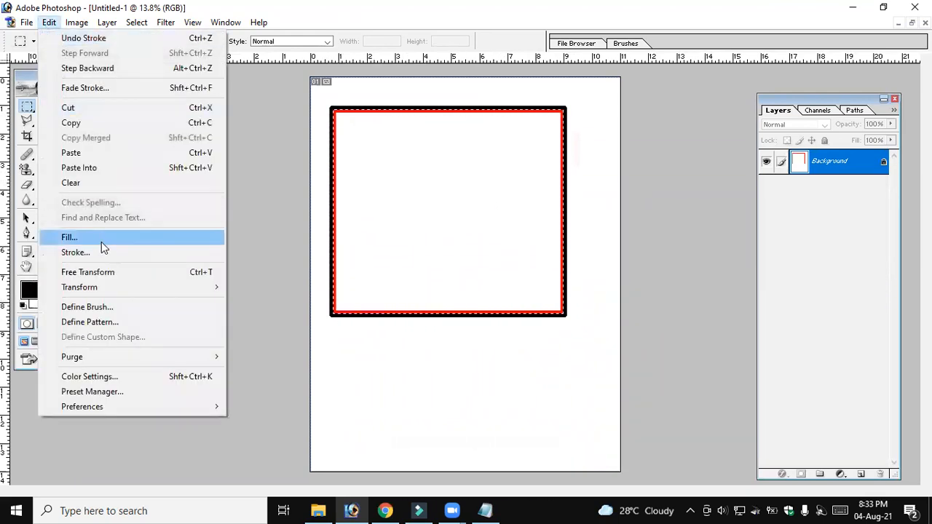
pyautogui.click(103, 252)
pyautogui.click(444, 262)
pyautogui.click(457, 214)
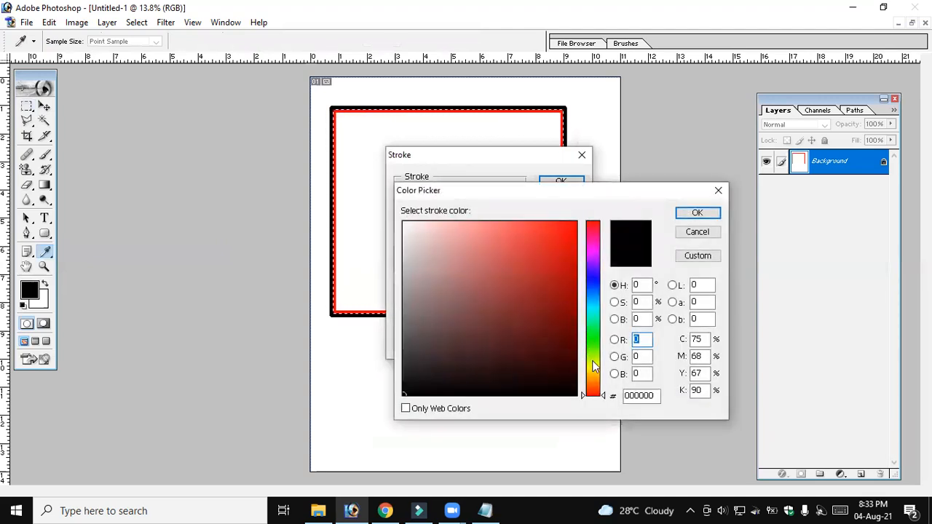
pyautogui.click(593, 361)
pyautogui.click(576, 223)
pyautogui.click(697, 212)
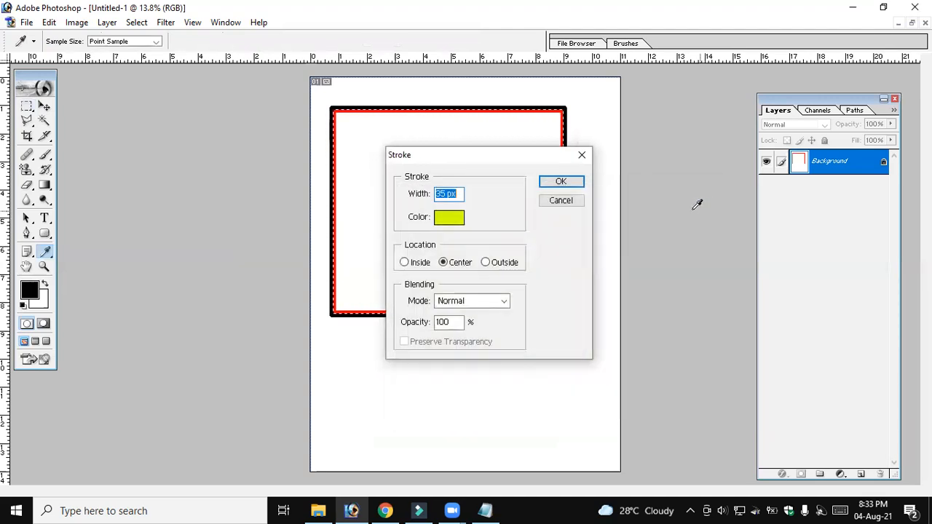
pyautogui.click(442, 194)
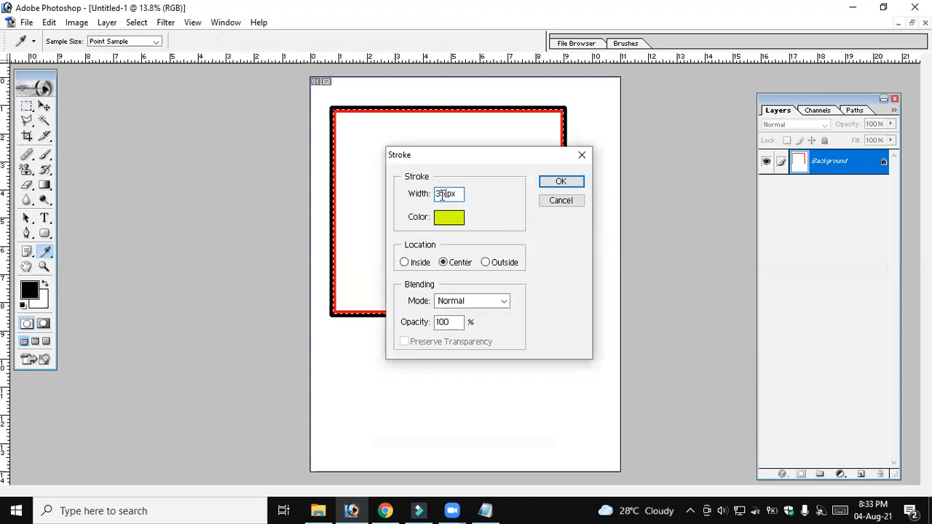
pyautogui.write('20')
pyautogui.click(561, 182)
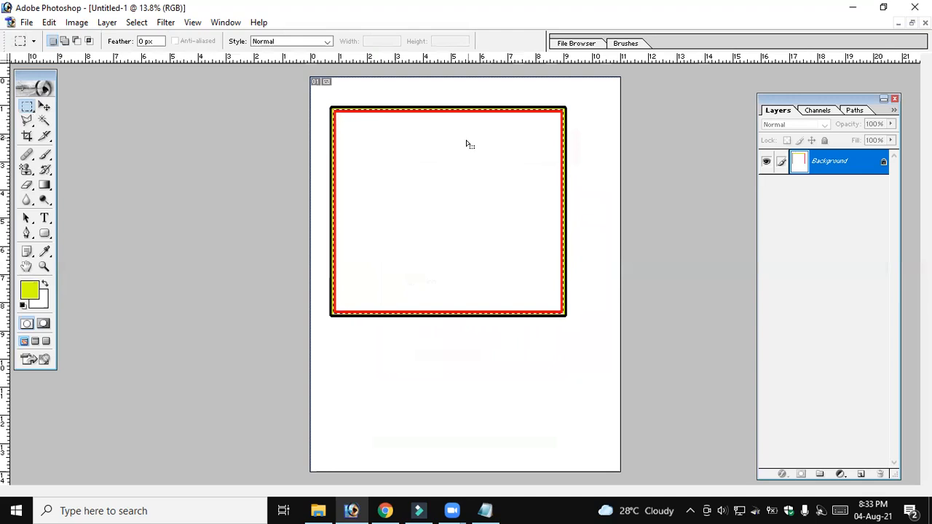
pyautogui.hotkey('ctrl', 'd')
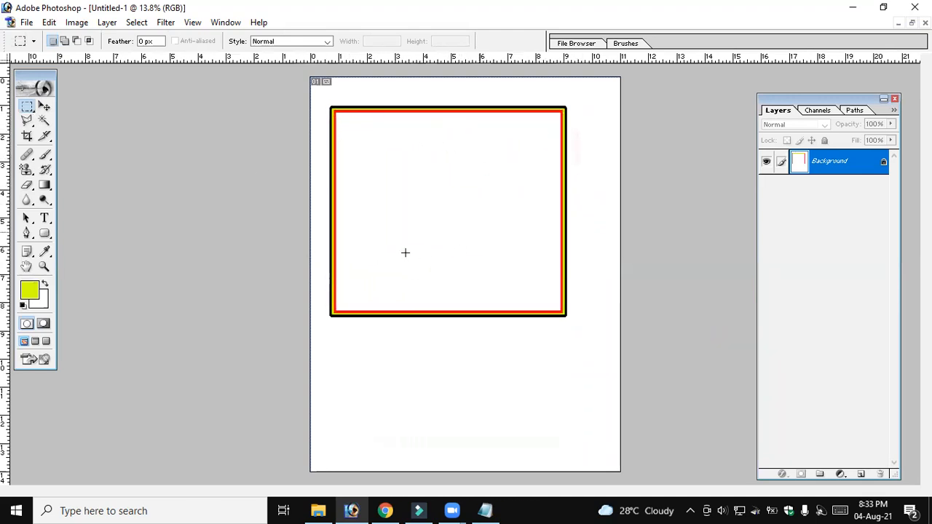
# Draw a large elliptical selection inside the stroked frame with the Elliptical Marquee Tool
pyautogui.click(35, 109)
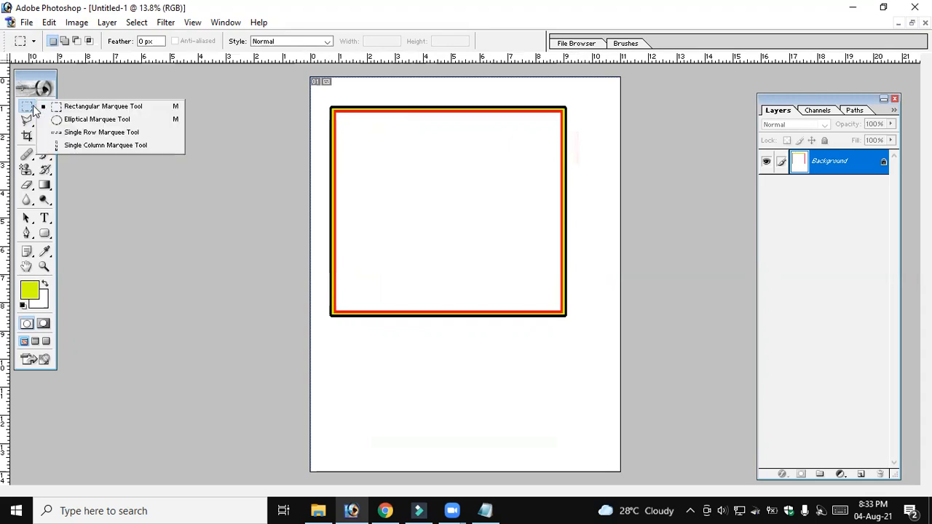
pyautogui.click(80, 120)
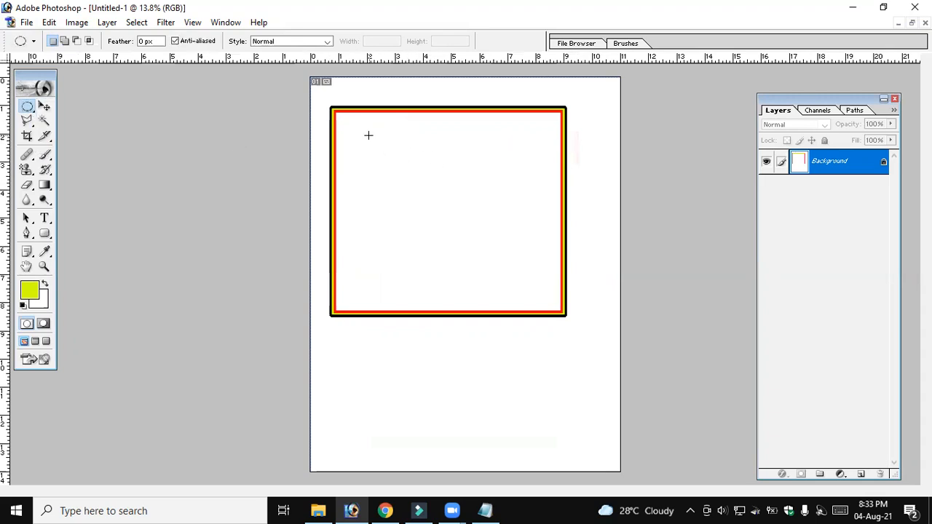
pyautogui.moveTo(416, 228); pyautogui.dragTo(522, 269)
# Add six small ellipses to the elliptical selection, three along each side of its outline, using Add to selection mode
pyautogui.click(64, 41)
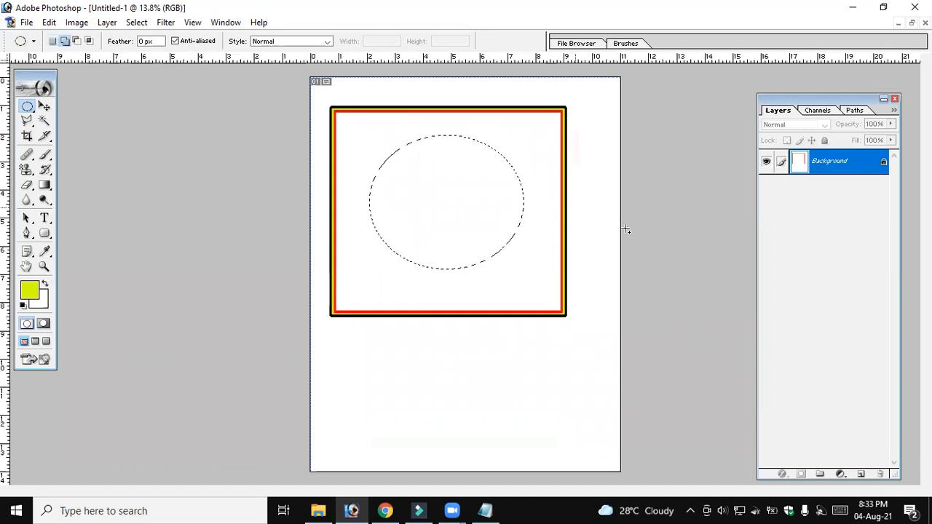
pyautogui.moveTo(512, 196); pyautogui.dragTo(542, 219)
pyautogui.moveTo(515, 254); pyautogui.dragTo(516, 254)
pyautogui.moveTo(507, 157); pyautogui.dragTo(525, 177)
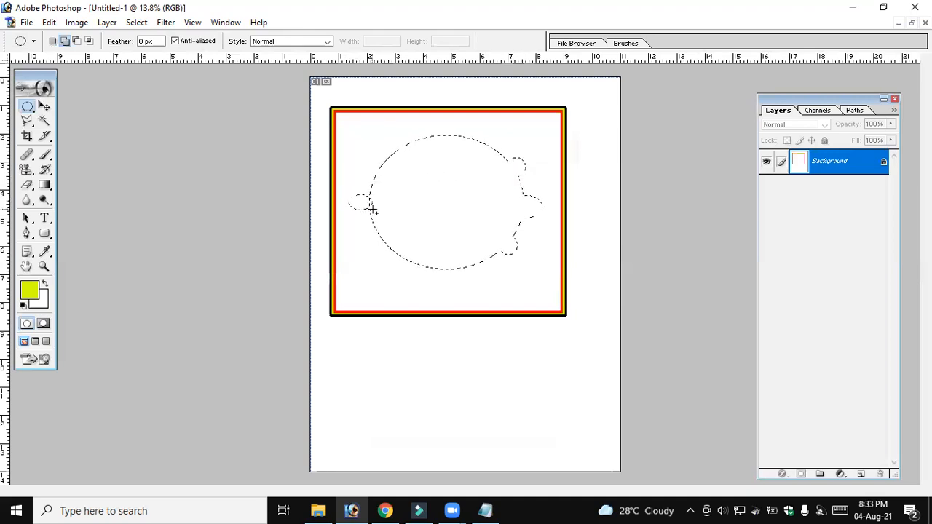
pyautogui.moveTo(381, 186); pyautogui.dragTo(349, 209)
pyautogui.moveTo(394, 169); pyautogui.dragTo(390, 169)
pyautogui.moveTo(375, 235); pyautogui.dragTo(391, 247)
# Stroke the combined elliptical selection in blue (0C00FF) at 20 px with Center location, and deselect it
pyautogui.click(49, 22)
pyautogui.click(84, 253)
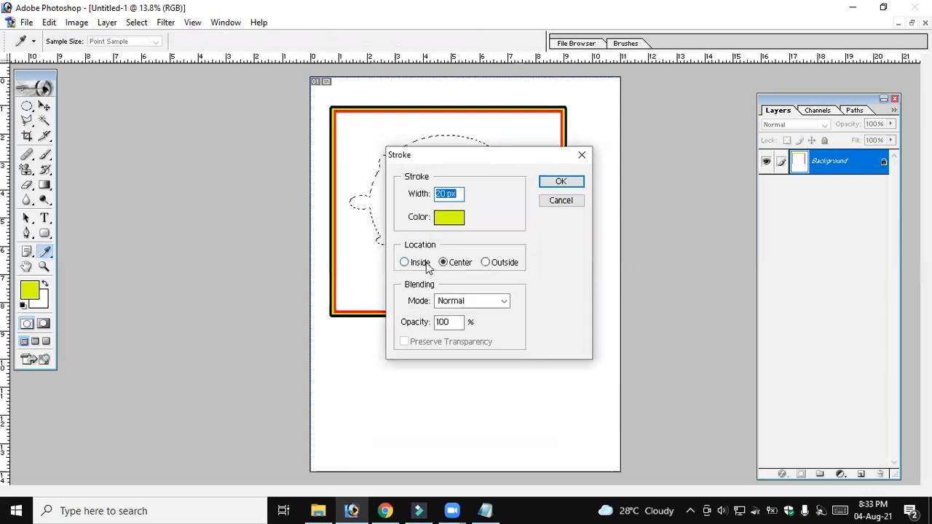
pyautogui.click(451, 217)
pyautogui.click(593, 280)
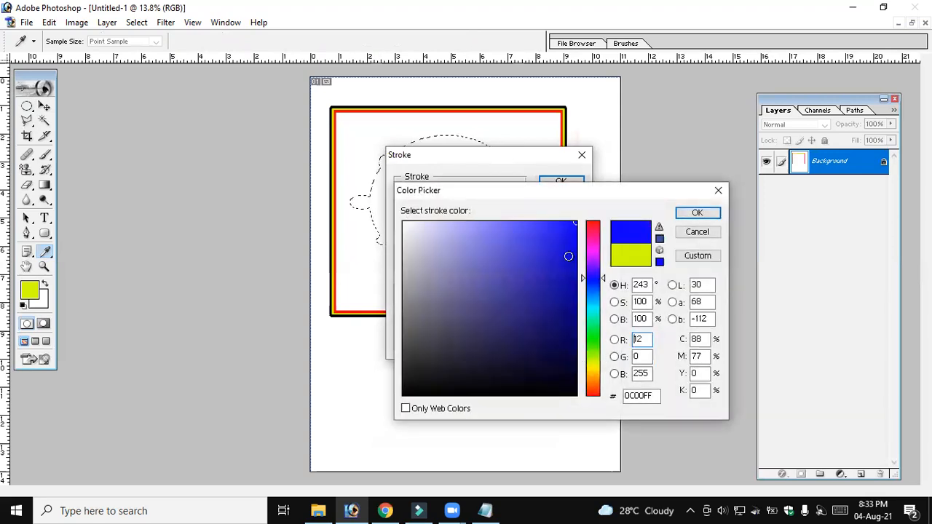
pyautogui.click(697, 213)
pyautogui.click(569, 186)
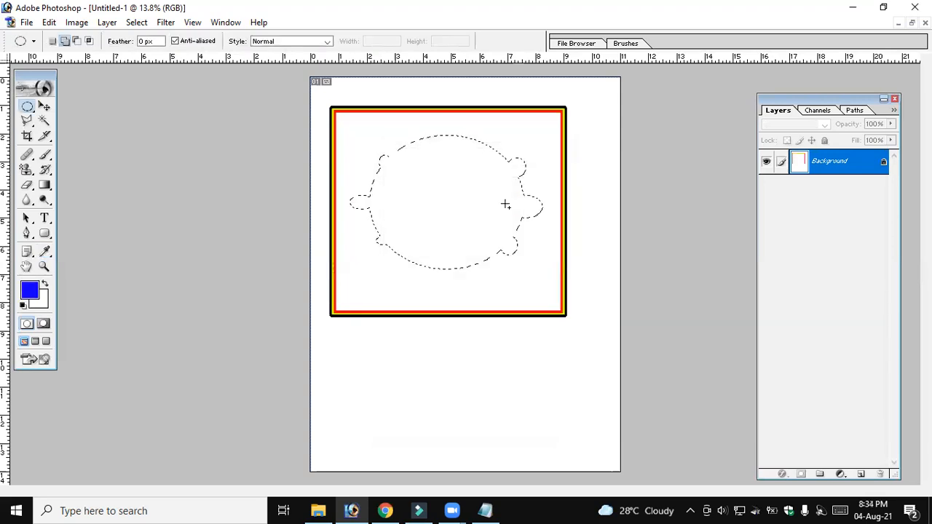
pyautogui.hotkey('ctrl', 'd')
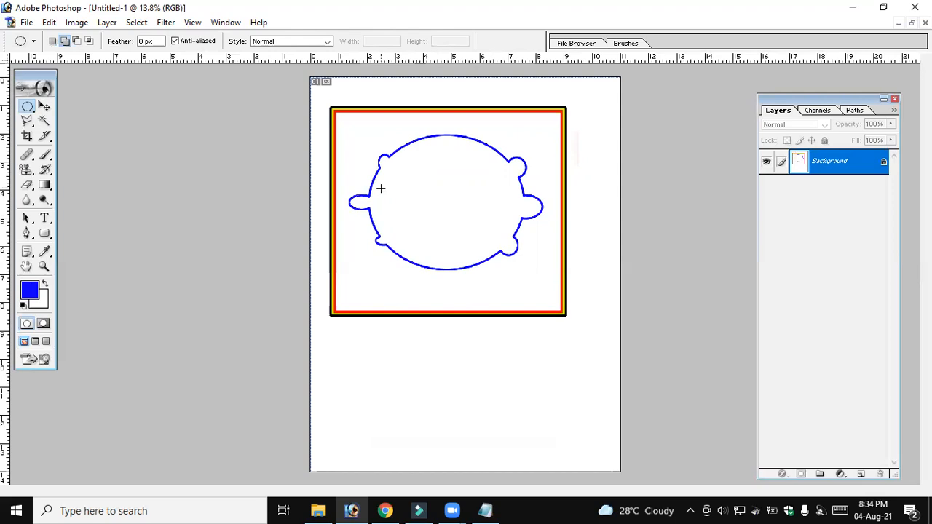
# Switch to the crowd photo, maximize its window, and remove its feathered red fill and elliptical selection
pyautogui.click(912, 23)
pyautogui.click(273, 247)
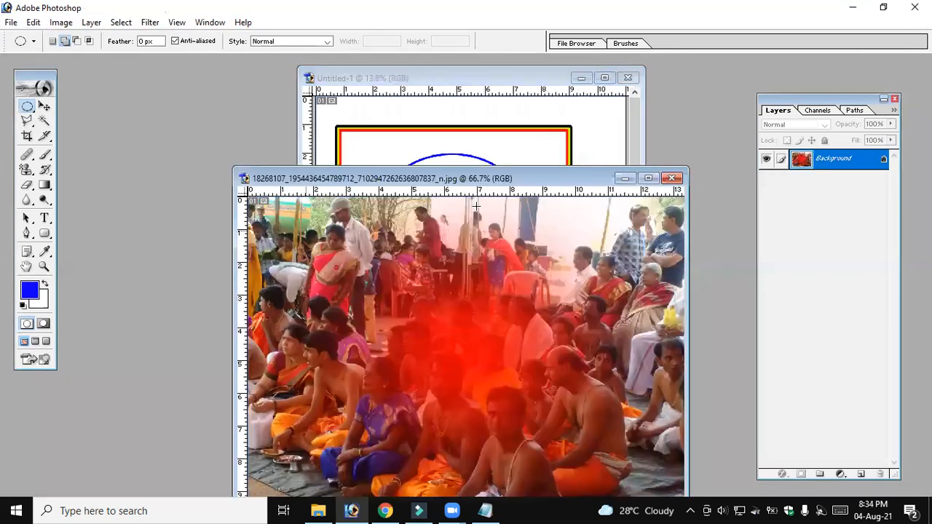
pyautogui.click(649, 177)
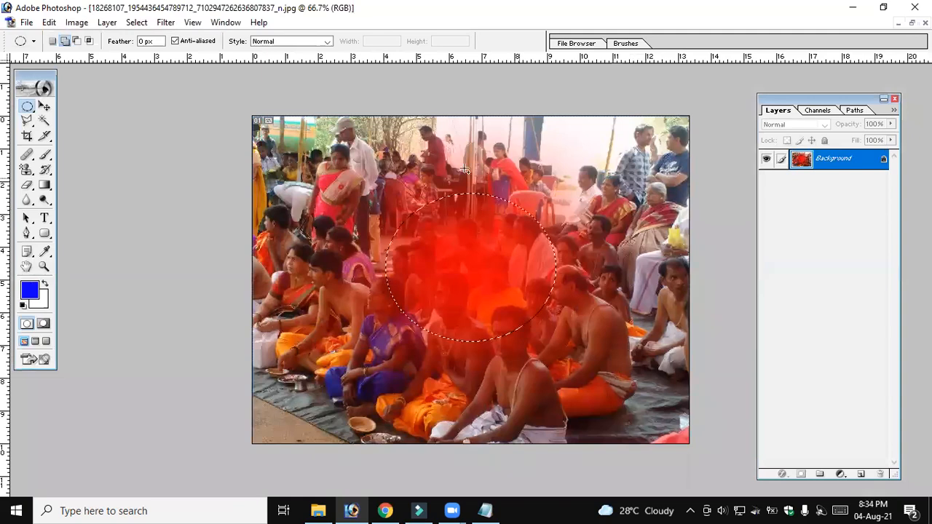
pyautogui.hotkey('ctrl', 'z')
pyautogui.click(493, 206)
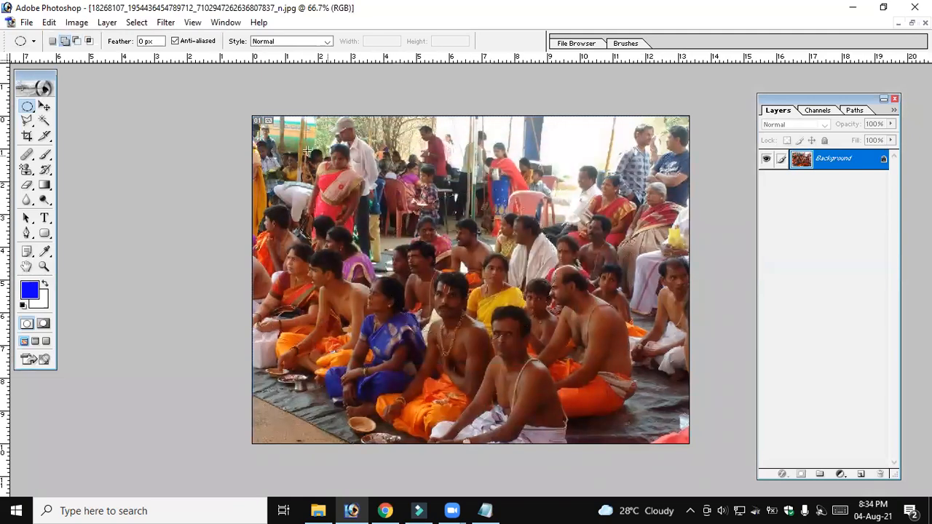
# Select the whole photo with the Rectangular Marquee Tool and apply a 20 px red (FF0000) stroke with Inside location
pyautogui.moveTo(27, 106); pyautogui.dragTo(75, 109)
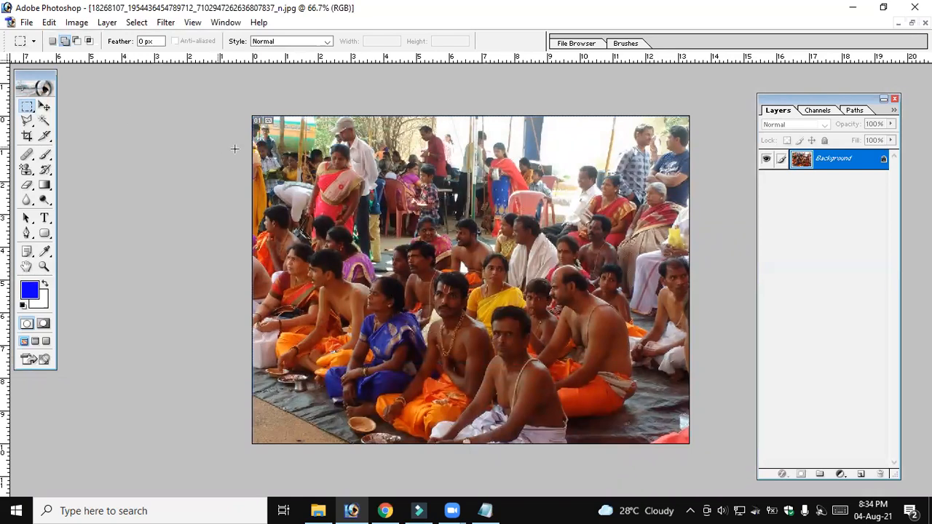
pyautogui.moveTo(315, 212); pyautogui.dragTo(579, 430)
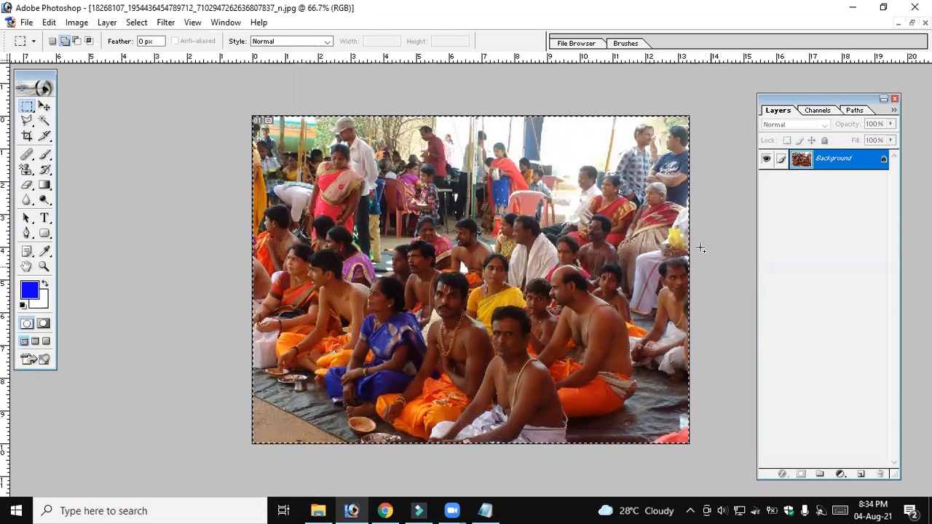
pyautogui.click(48, 22)
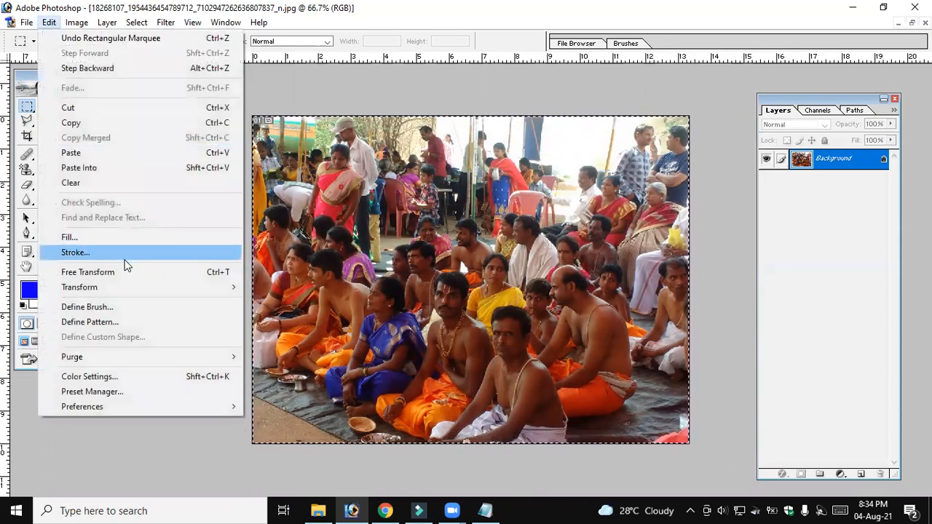
pyautogui.click(127, 254)
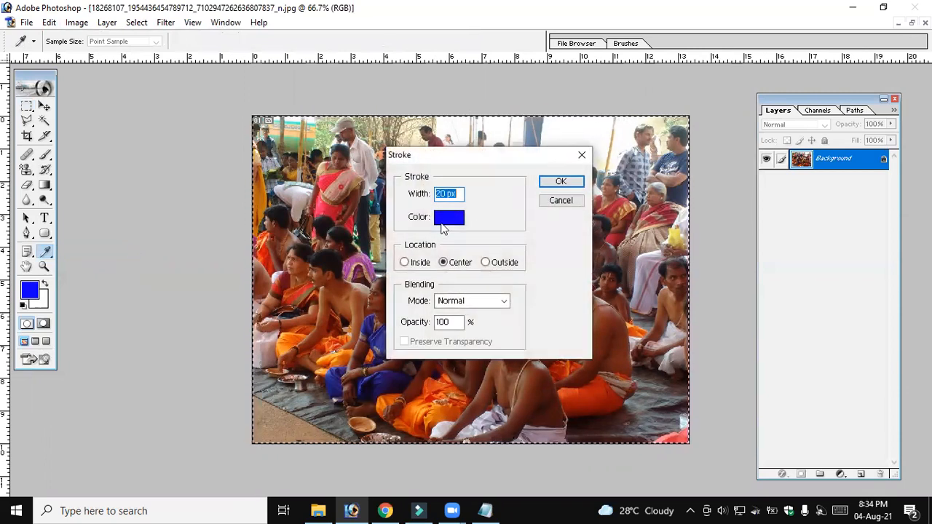
pyautogui.click(416, 267)
pyautogui.click(458, 219)
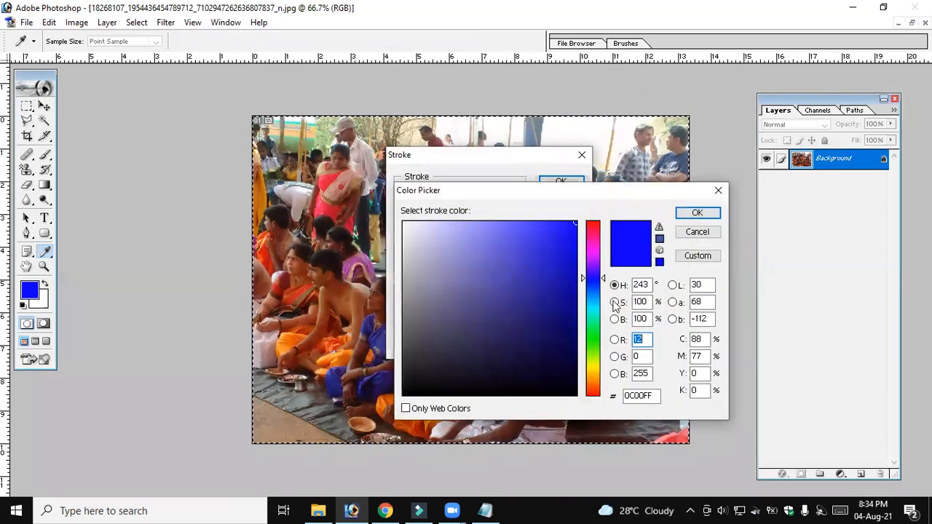
pyautogui.moveTo(599, 261); pyautogui.dragTo(598, 219)
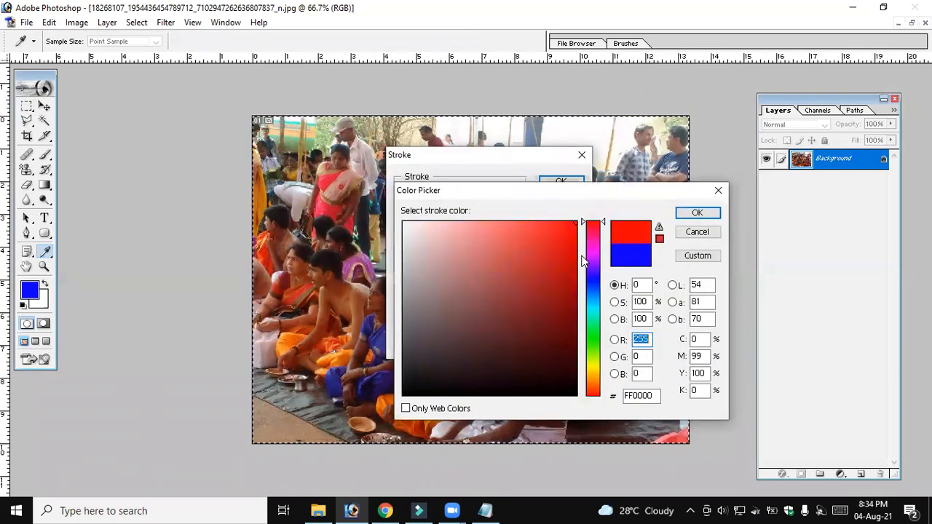
pyautogui.click(697, 212)
pyautogui.click(561, 181)
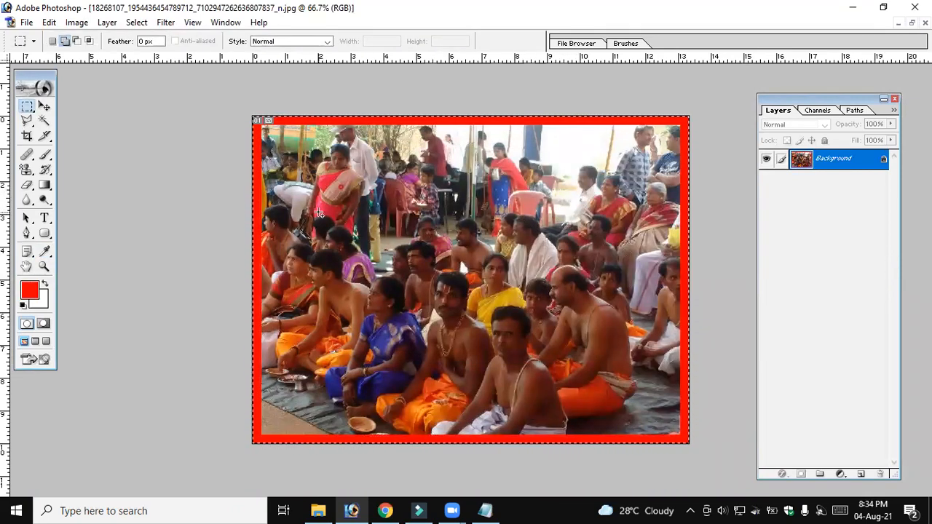
# Stroke the whole-photo selection in yellow at 20 px with Center location, and deselect it
pyautogui.click(49, 22)
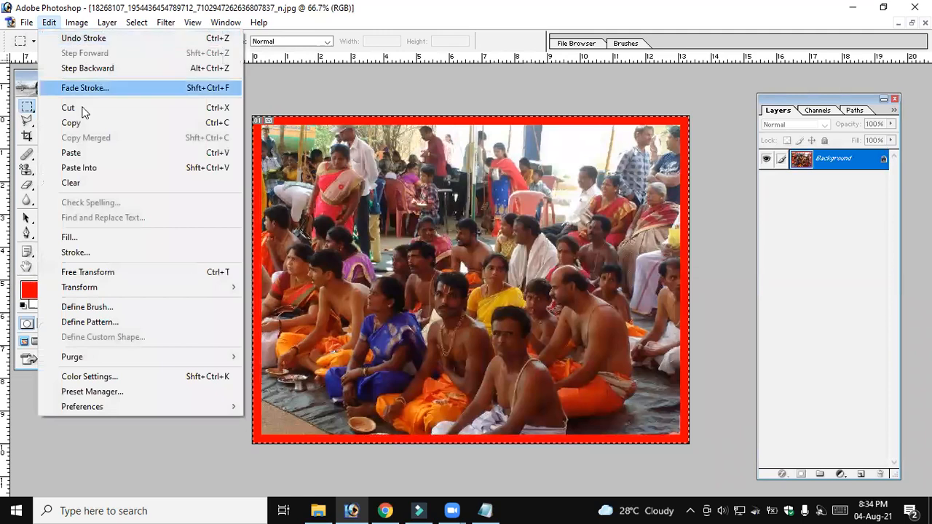
pyautogui.click(99, 253)
pyautogui.click(460, 264)
pyautogui.click(460, 222)
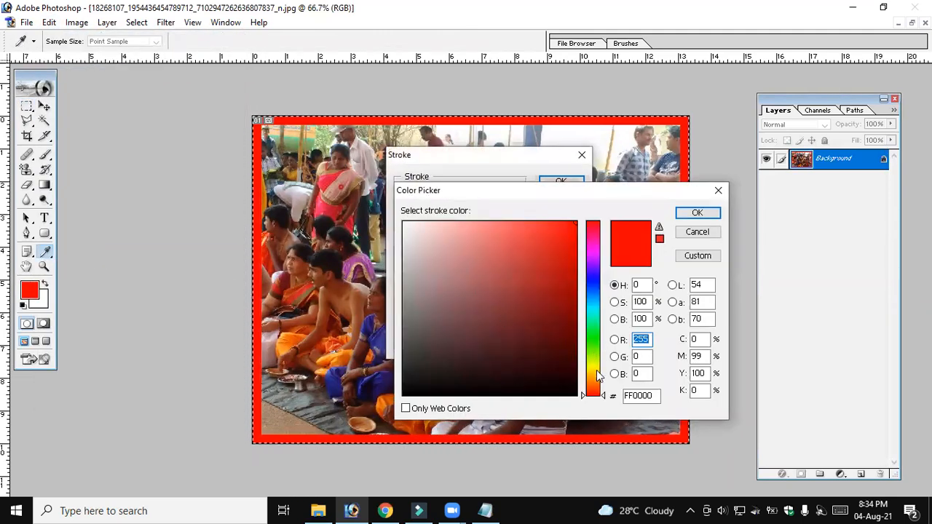
pyautogui.click(596, 370)
pyautogui.click(697, 213)
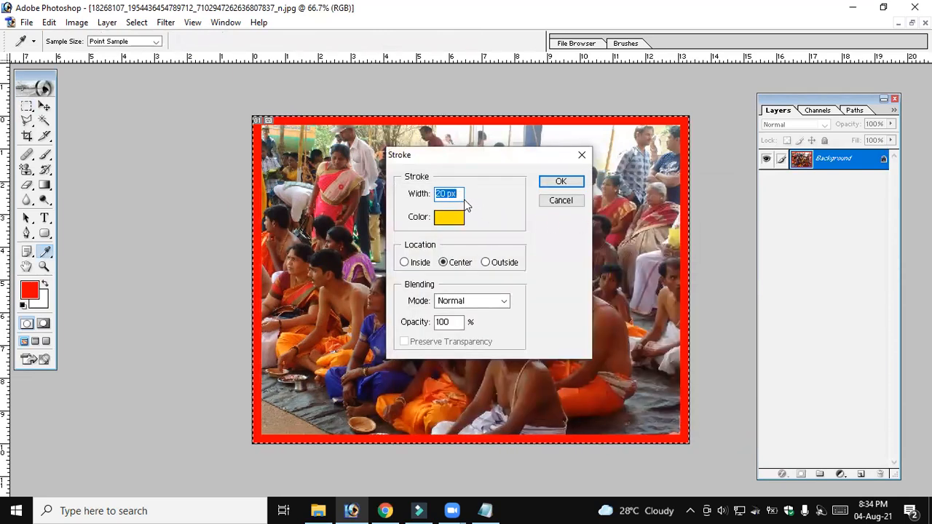
pyautogui.click(561, 181)
pyautogui.click(555, 209)
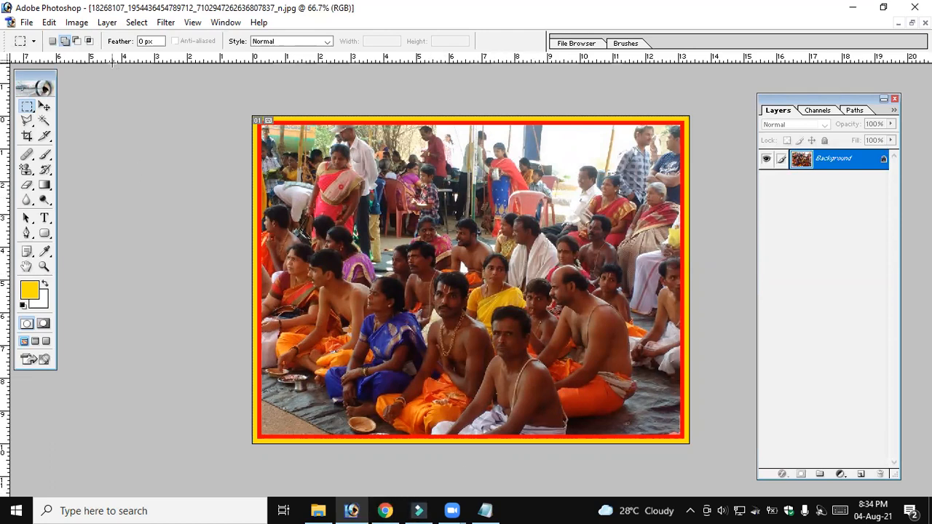
# Restore the photo window to view it beside the Untitled-1 drawing, and maximize the photo again
pyautogui.click(23, 109)
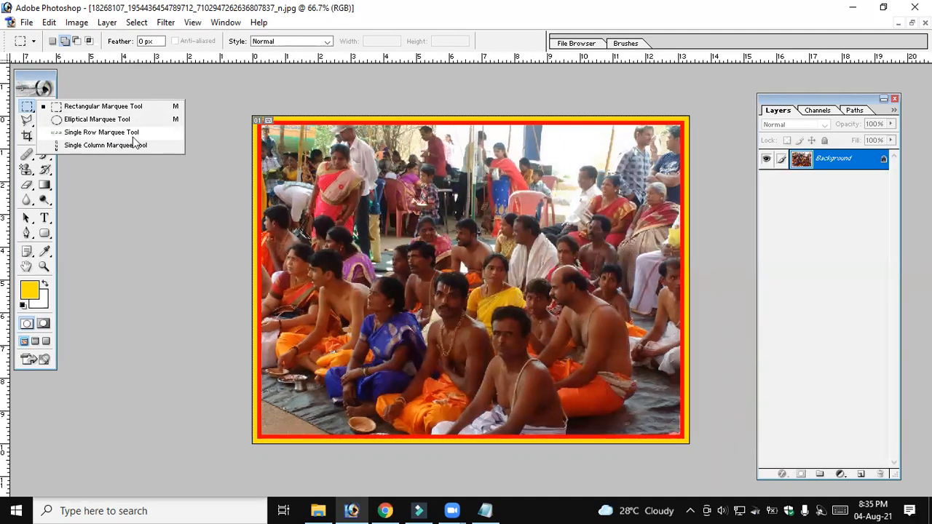
pyautogui.click(384, 173)
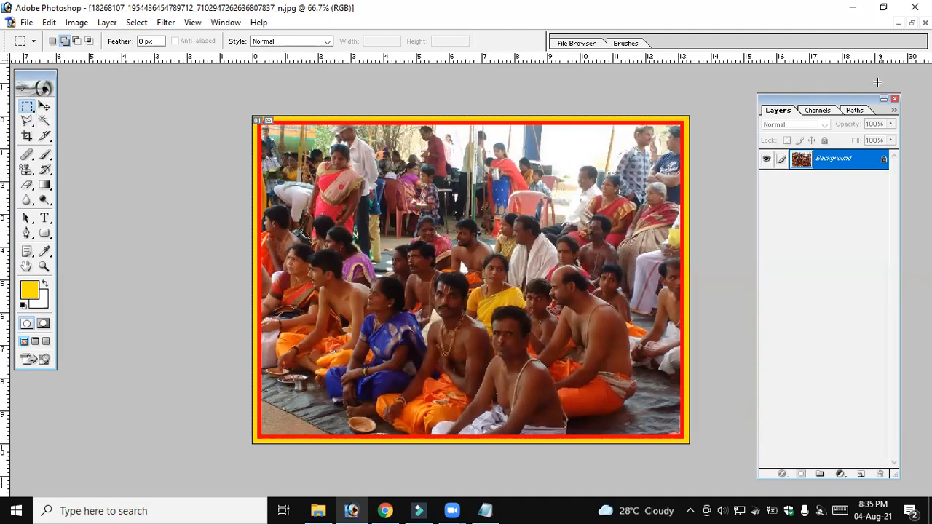
pyautogui.click(912, 22)
pyautogui.click(528, 126)
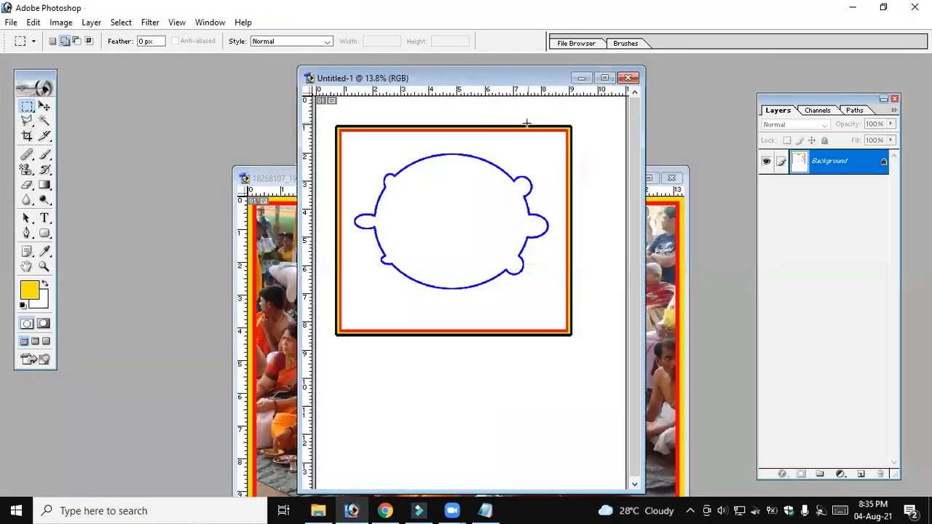
pyautogui.click(670, 235)
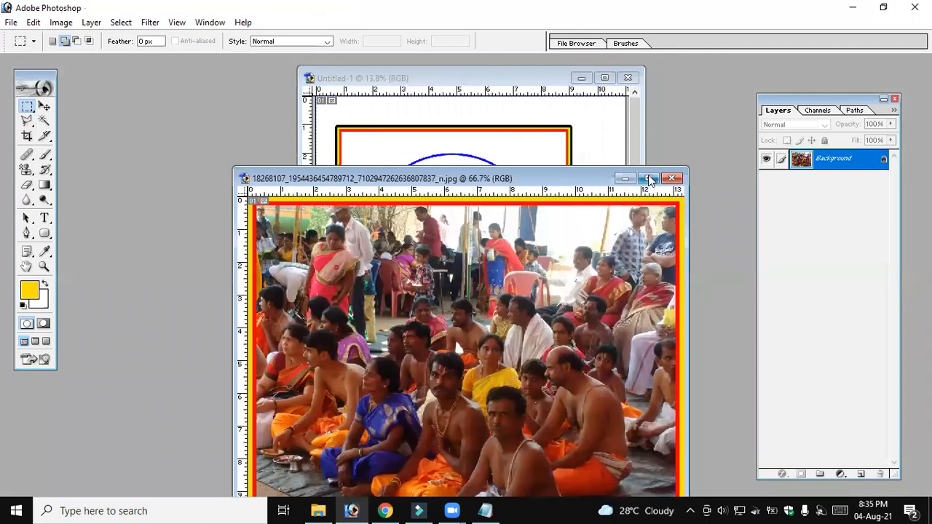
pyautogui.click(648, 180)
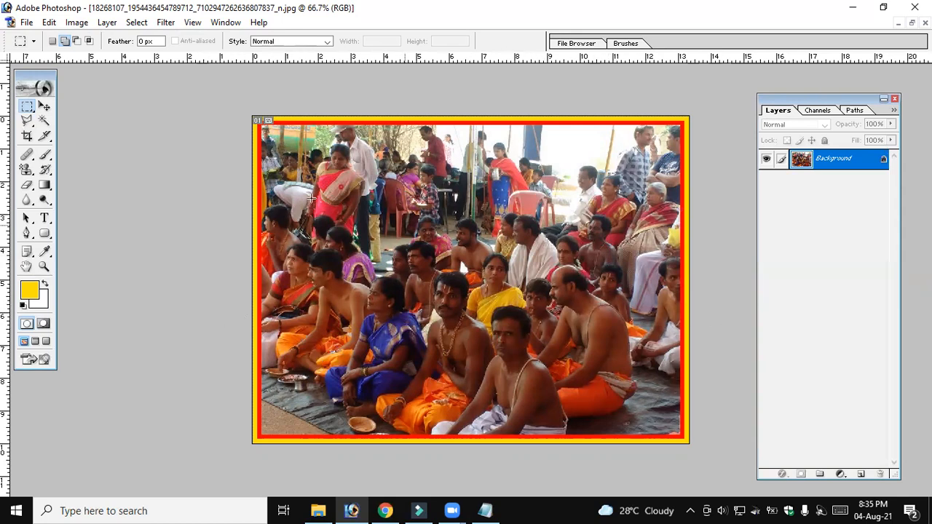
# Select five single-pixel rows spaced down the photo with the Single Row Marquee Tool, using Add to selection after the first
pyautogui.click(27, 108)
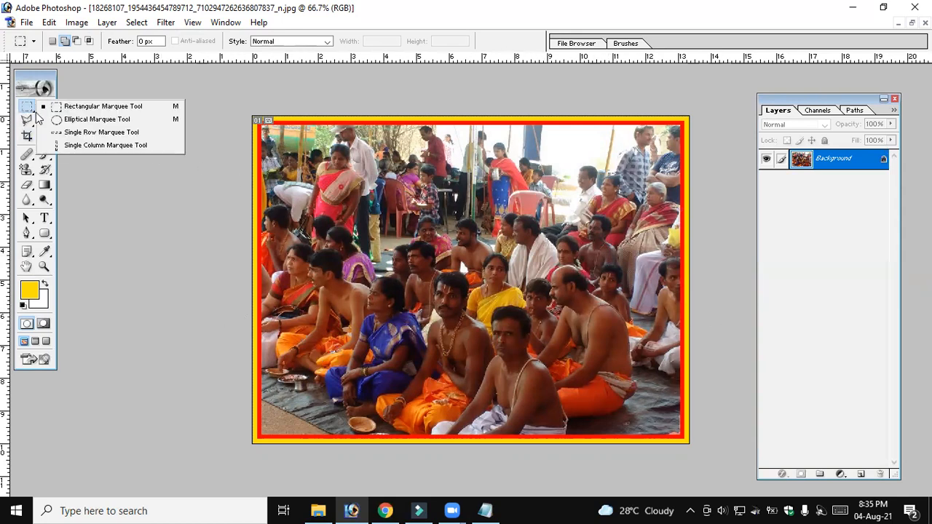
pyautogui.click(92, 133)
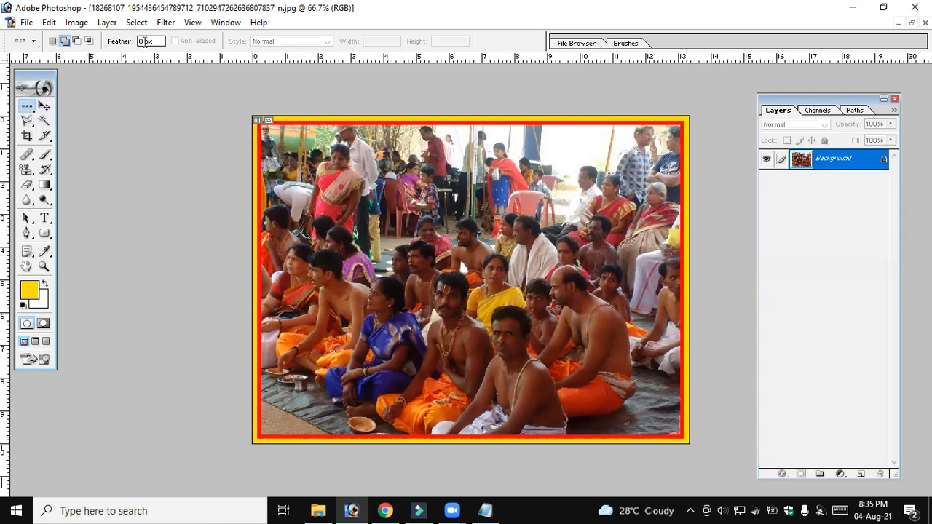
pyautogui.moveTo(144, 41); pyautogui.dragTo(138, 42)
pyautogui.click(53, 41)
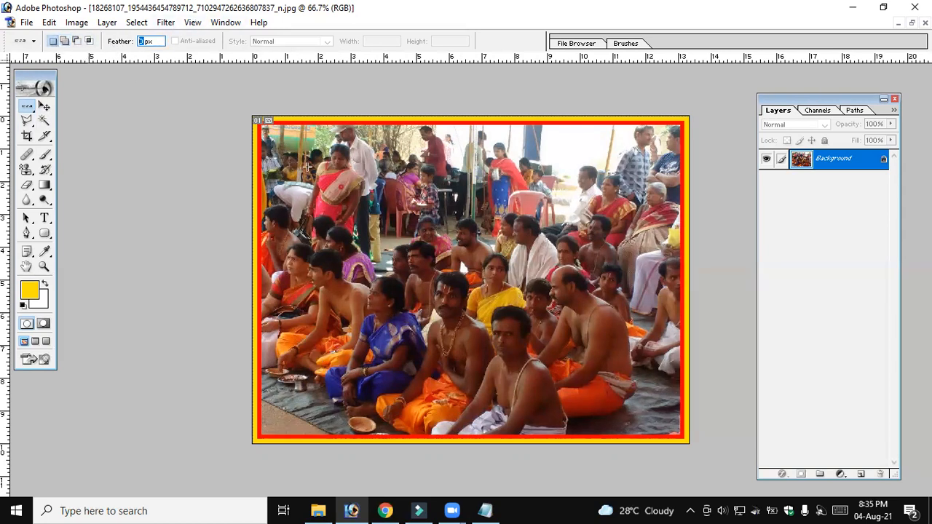
pyautogui.click(266, 166)
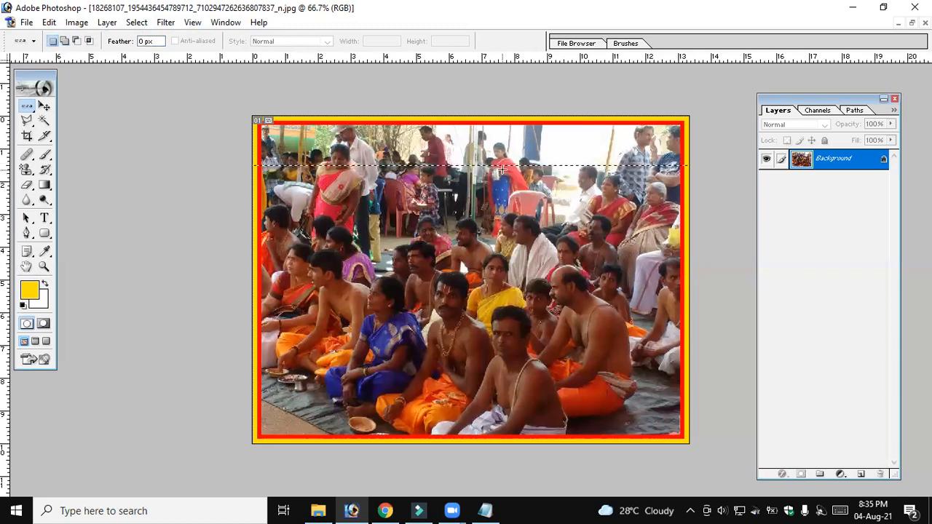
pyautogui.click(66, 42)
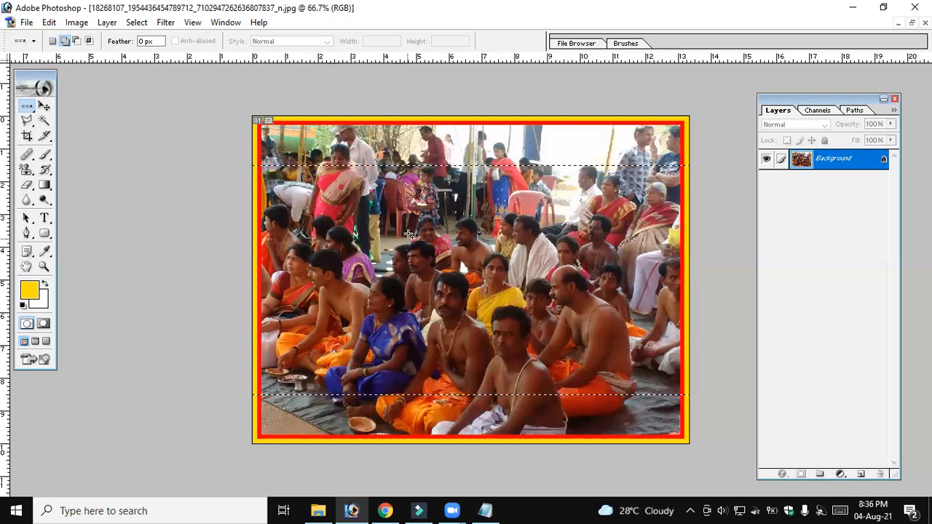
# Stroke the selected rows in yellow at 10 px with Center location, and deselect them
pyautogui.click(49, 23)
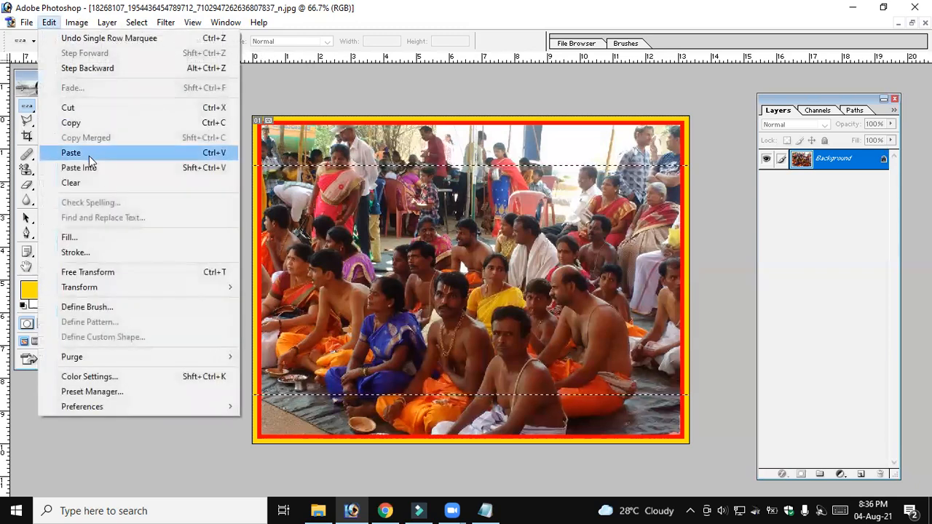
pyautogui.click(131, 252)
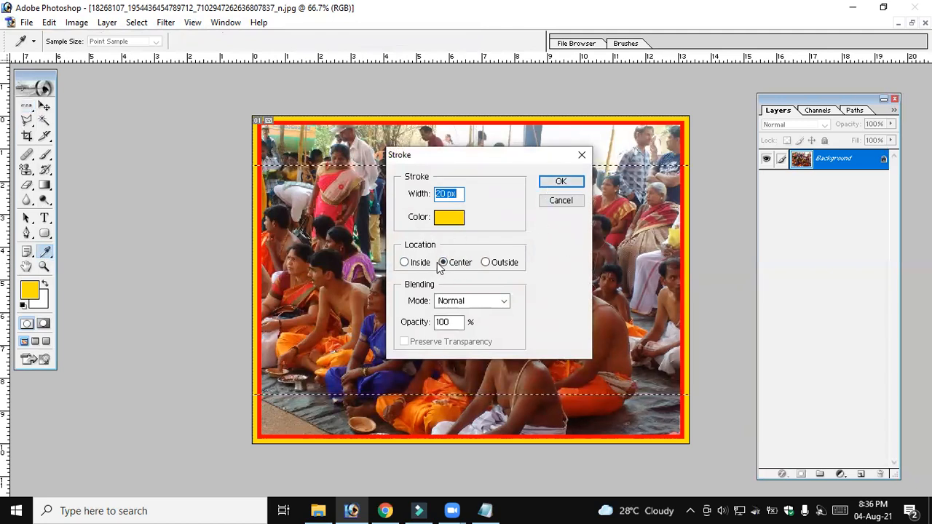
pyautogui.click(443, 195)
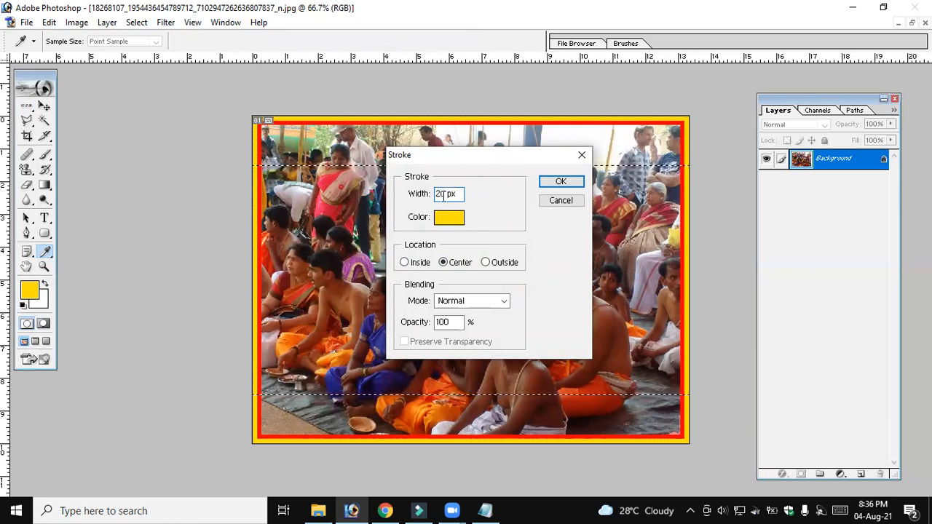
pyautogui.moveTo(446, 193); pyautogui.dragTo(426, 195)
pyautogui.write('10')
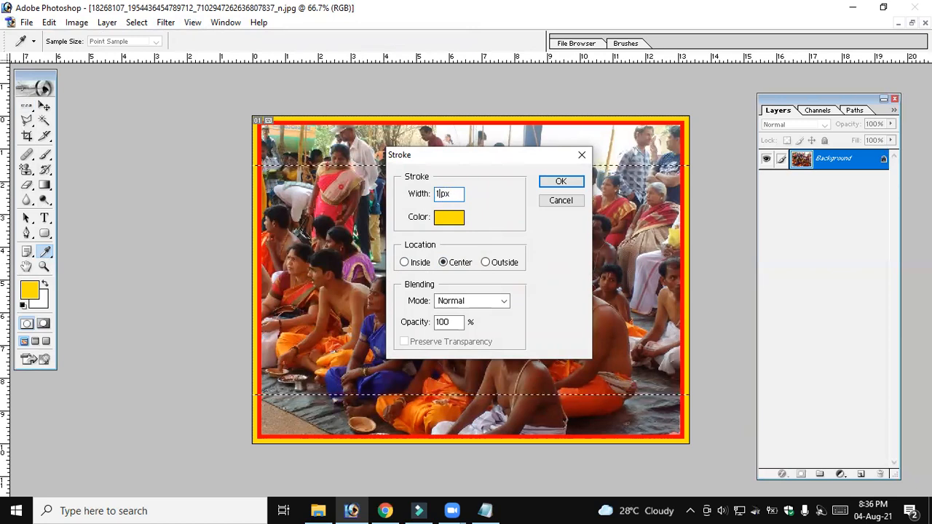
pyautogui.click(559, 183)
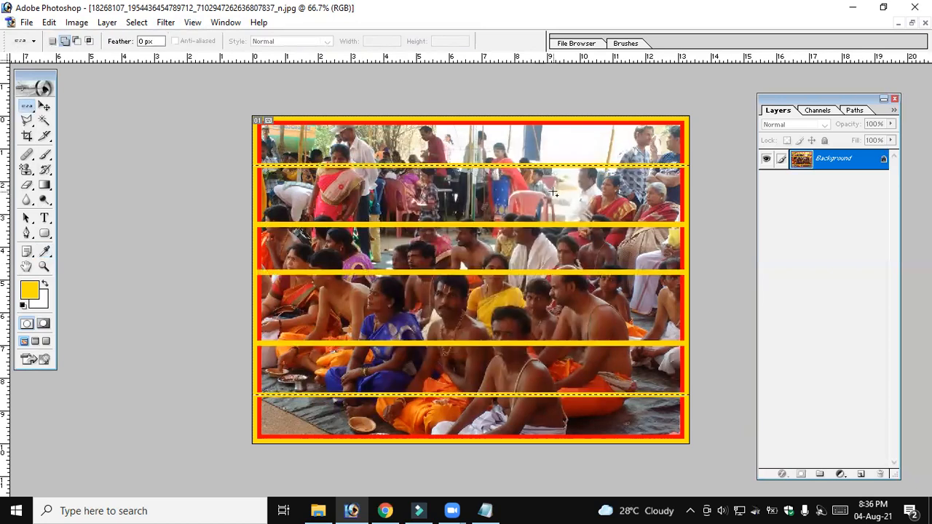
pyautogui.hotkey('ctrl', 'd')
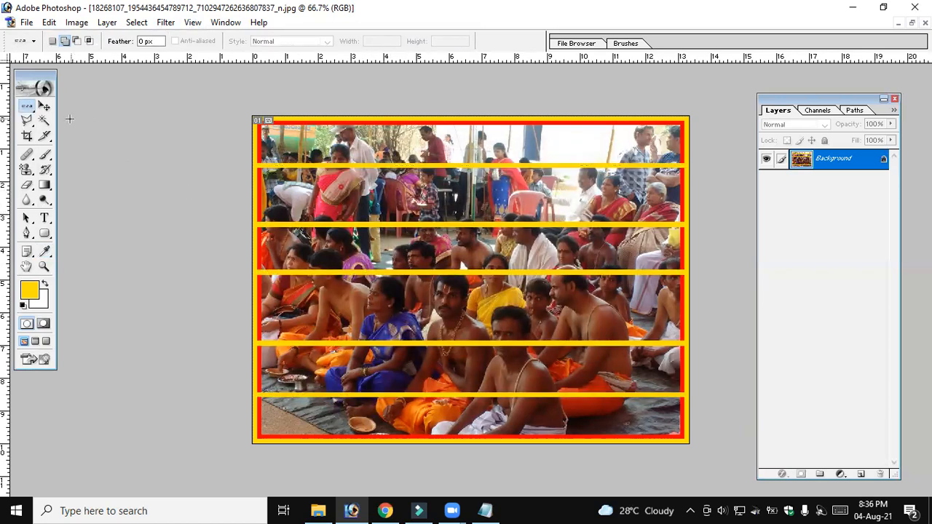
# Select seven single-pixel columns spaced across the photo with the Single Column Marquee Tool in Add to selection mode
pyautogui.click(27, 105)
pyautogui.click(75, 146)
pyautogui.click(66, 39)
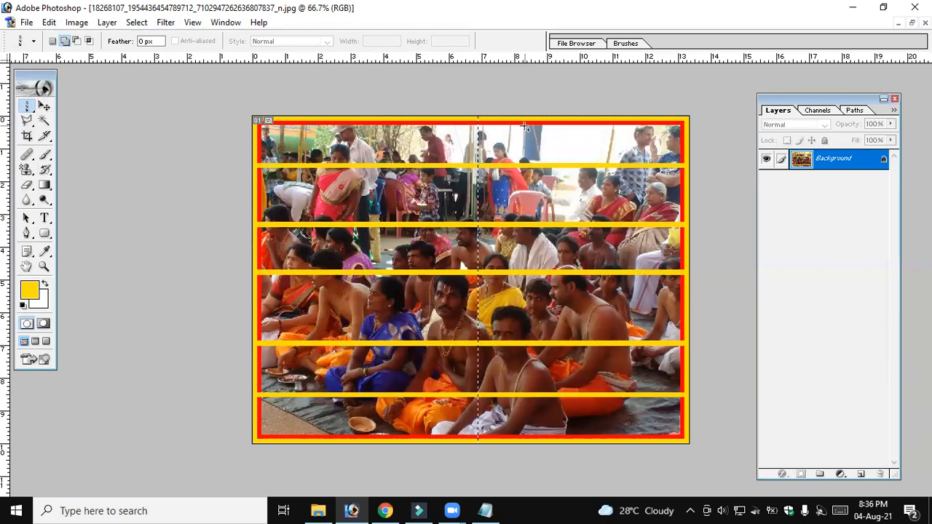
pyautogui.click(581, 129)
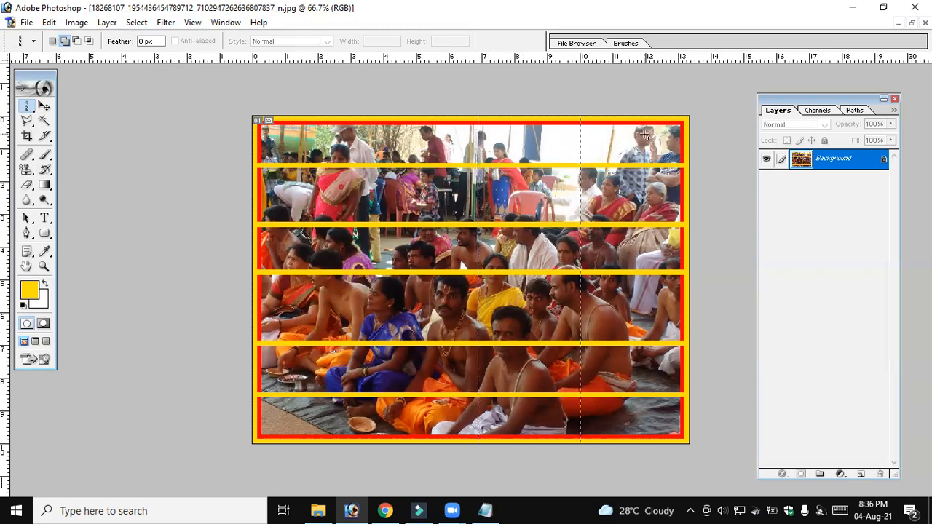
# Stroke the selected columns in yellow at 10 px with Center location to complete the grid, and deselect them
pyautogui.click(49, 22)
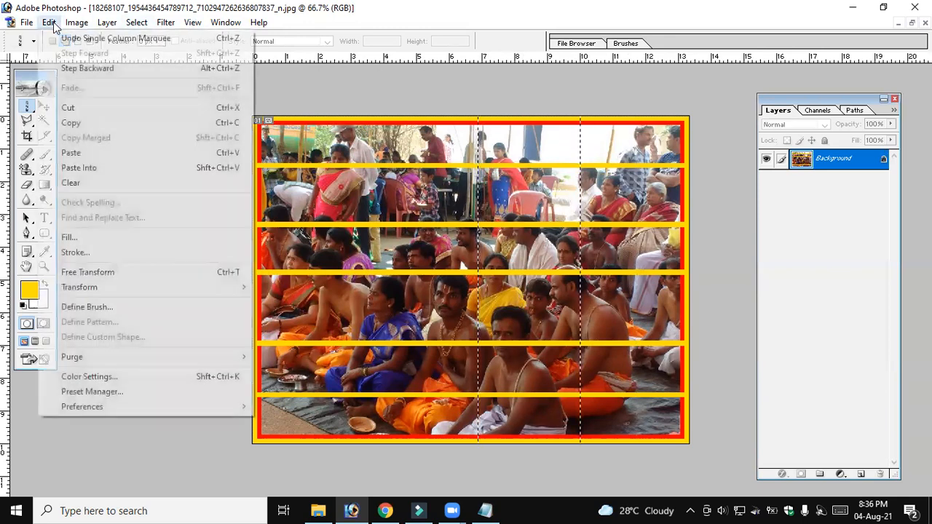
pyautogui.click(102, 252)
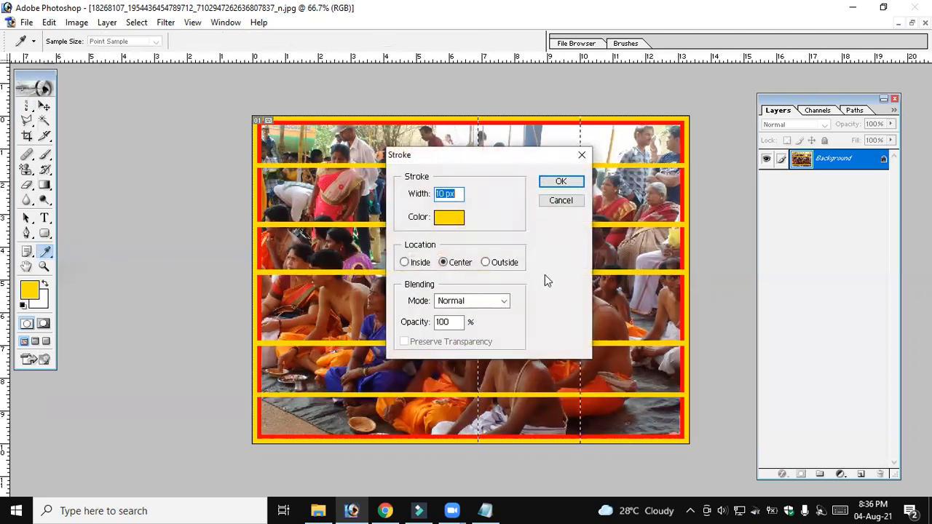
pyautogui.click(545, 186)
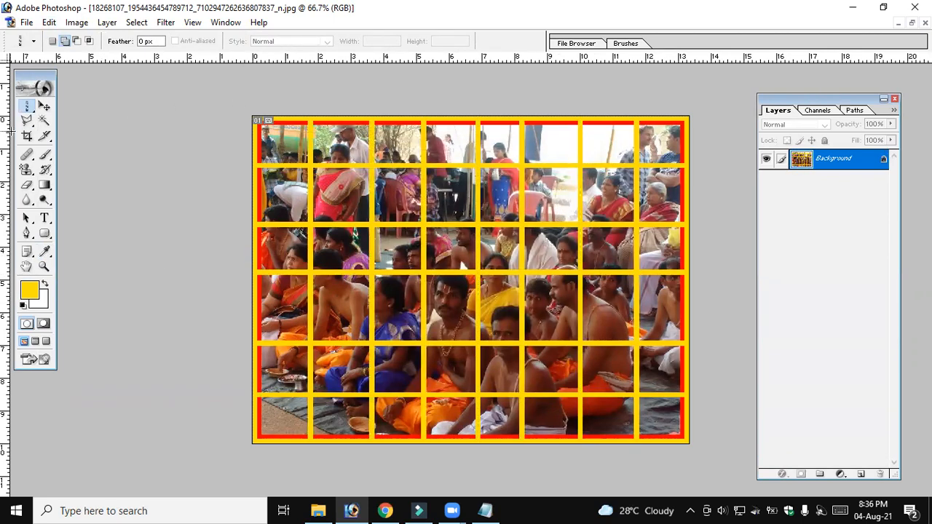
# Switch back to the Rectangular Marquee Tool, move the restored photo window up until the whole grid fits, and maximize it
pyautogui.rightClick(26, 107)
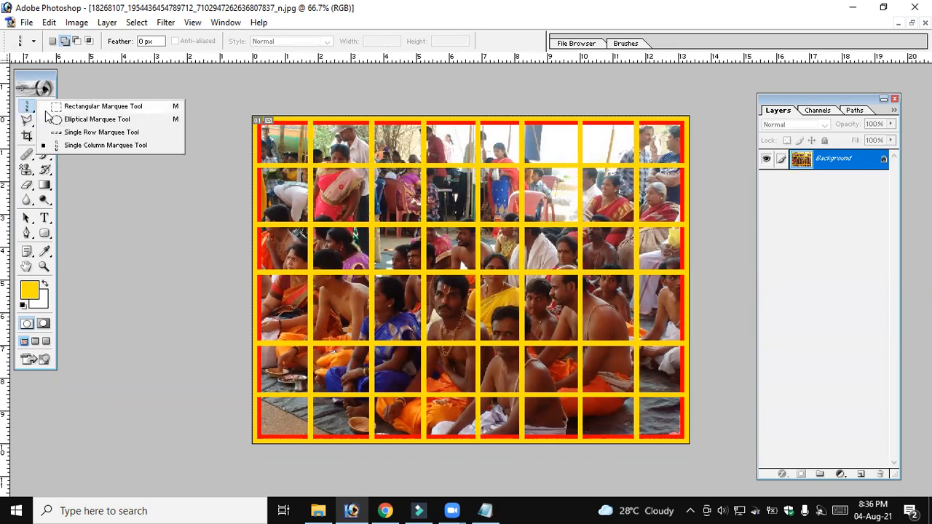
pyautogui.click(99, 107)
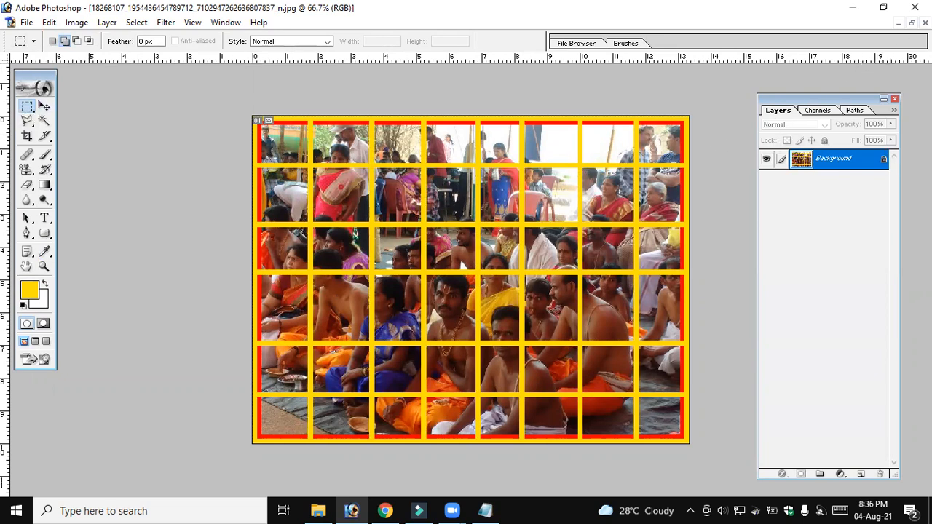
pyautogui.click(912, 23)
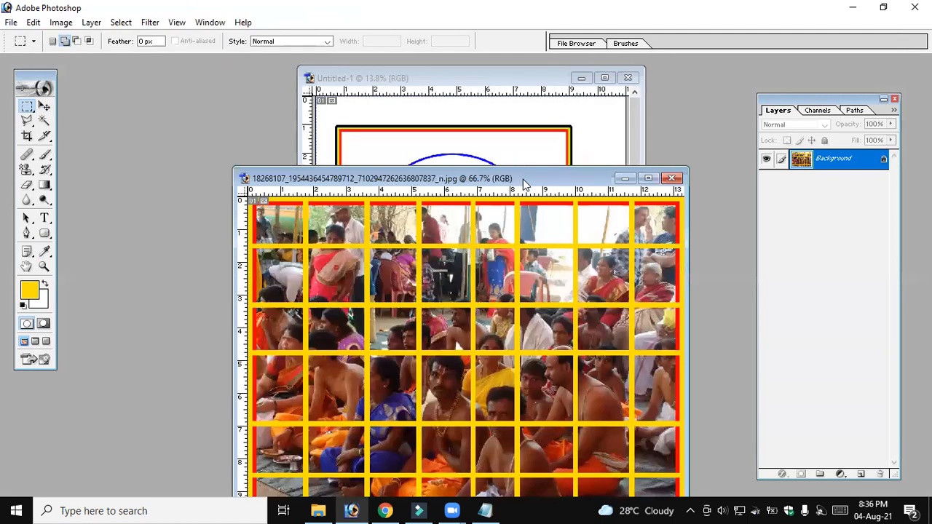
pyautogui.moveTo(524, 184); pyautogui.dragTo(544, 148)
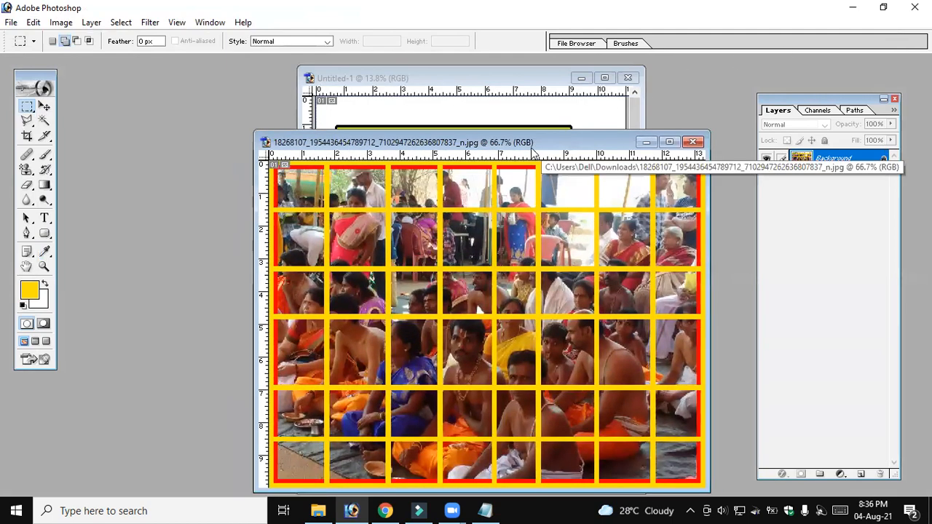
pyautogui.click(670, 143)
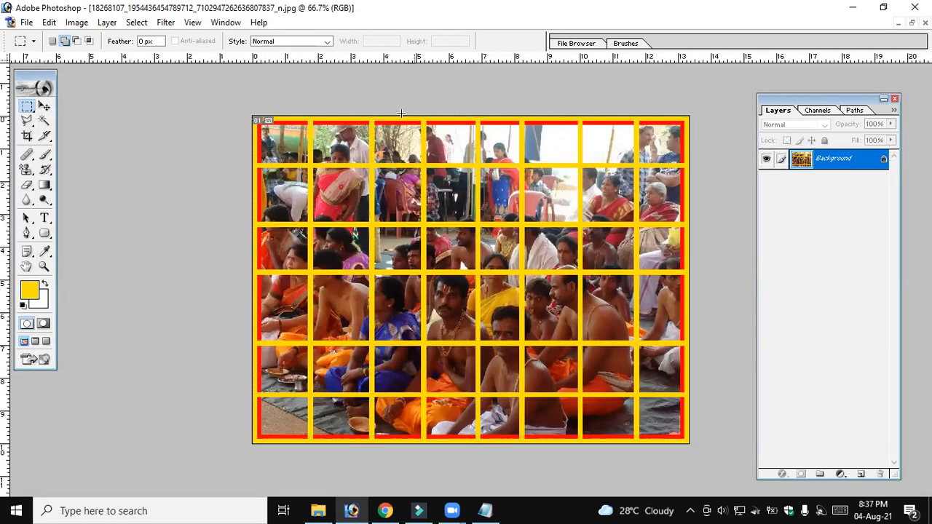
# Switch to the Notepad shortcut list and add the line "Ctrl+Tab" below the deselect entry
pyautogui.click(485, 510)
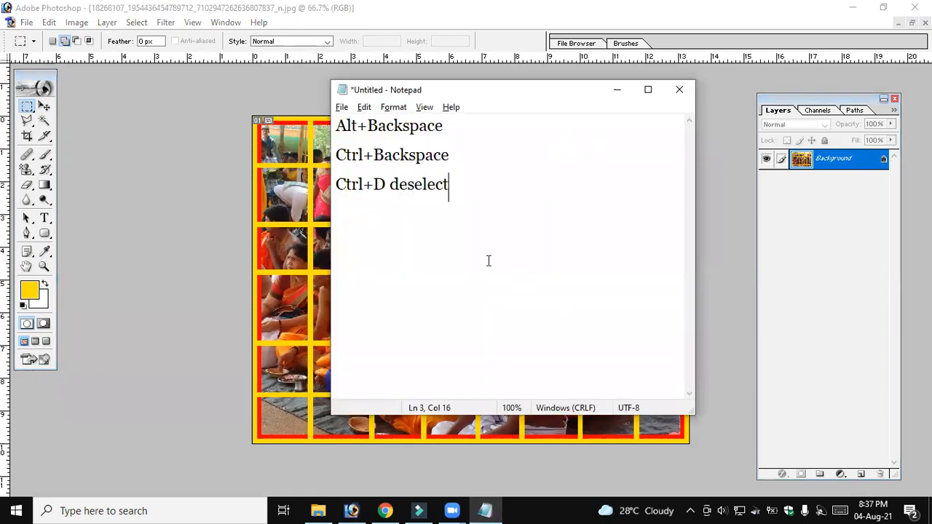
pyautogui.press('Return')
pyautogui.write('Ctr')
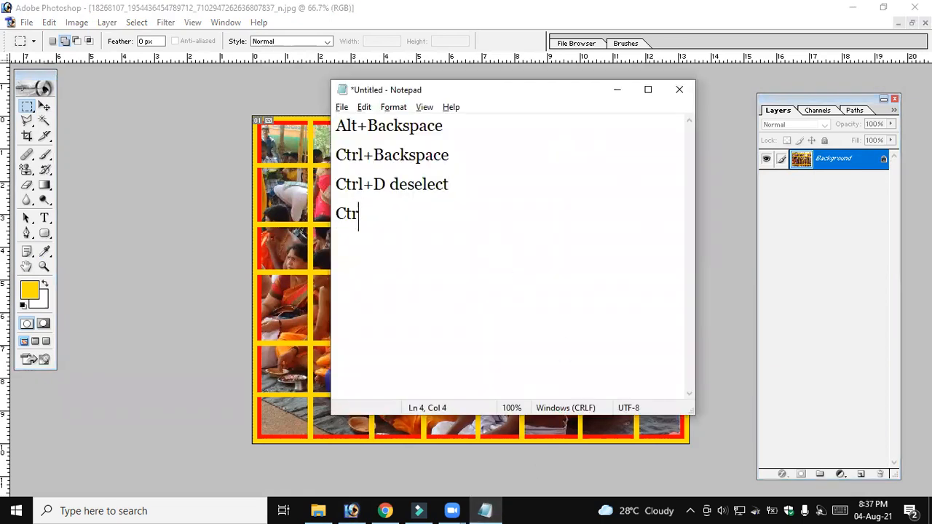
pyautogui.write('l+T')
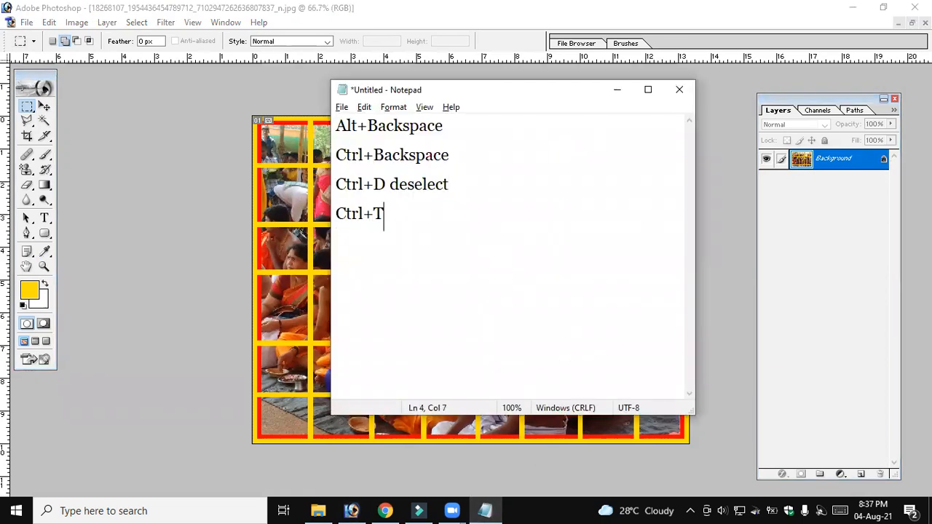
pyautogui.write('ab')
# Return to Photoshop and cycle from the crowd photo to the Untitled-1 document and back
pyautogui.click(310, 269)
pyautogui.hotkey('ctrl', 'Tab')
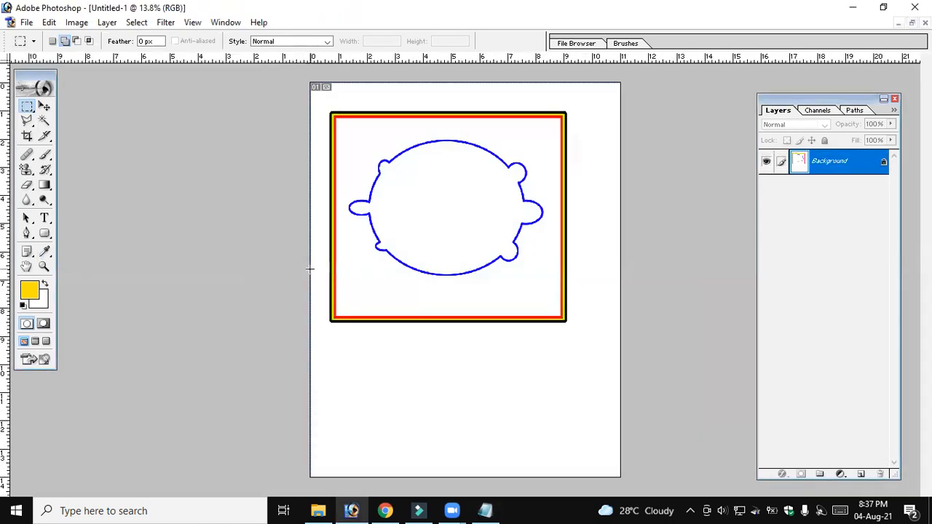
pyautogui.hotkey('ctrl', 'Tab')
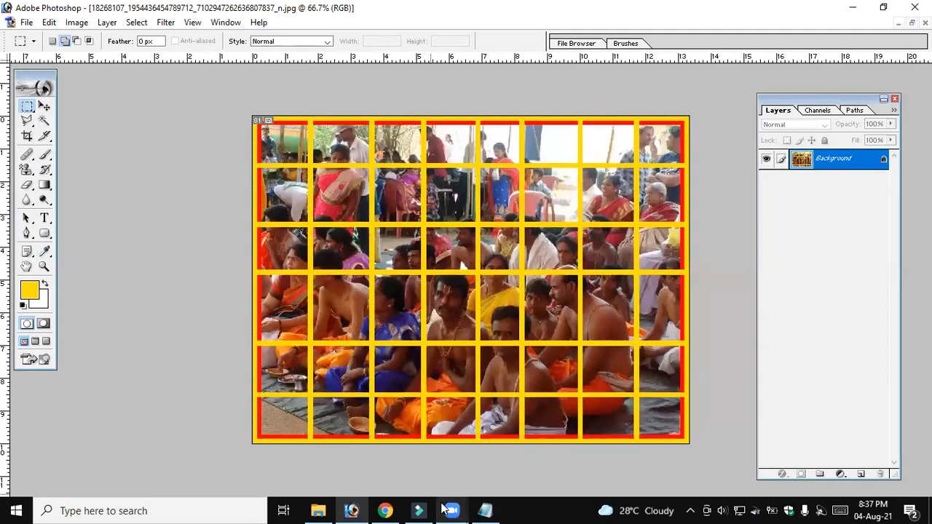
# Show the Untitled-1 document once more and return to the gridded crowd photo
pyautogui.moveTo(452, 511)
pyautogui.hotkey('ctrl', 'Tab')
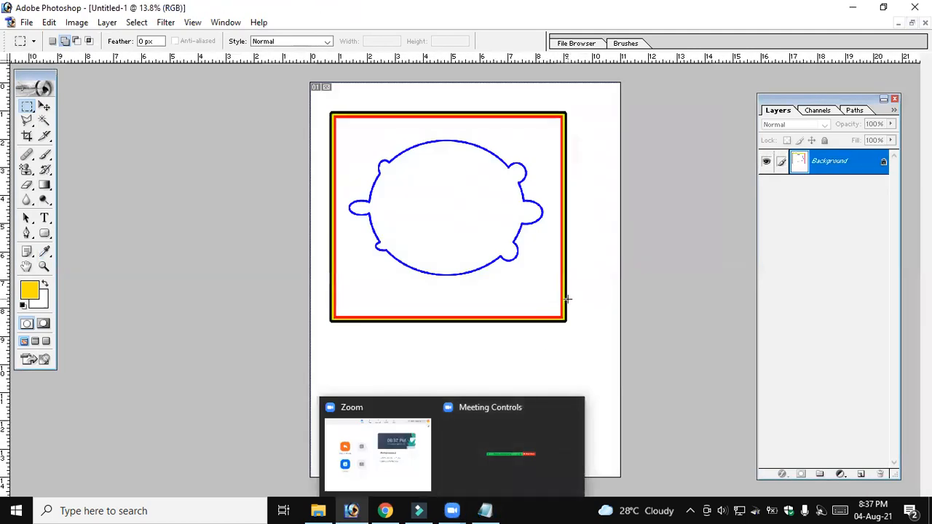
pyautogui.hotkey('ctrl', 'Tab')
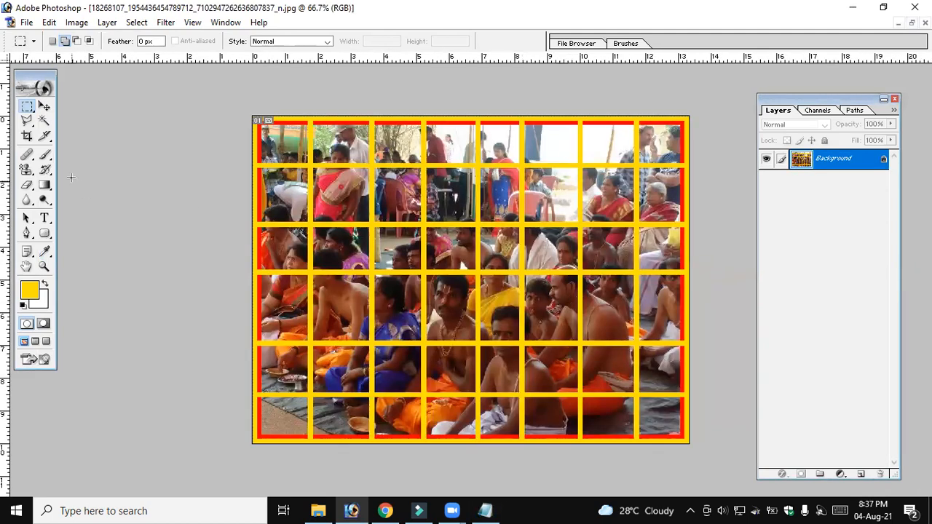
# Review the marquee tool variants and the editing commands, and set the Rectangular Marquee Tool to New Selection mode
pyautogui.rightClick(28, 106)
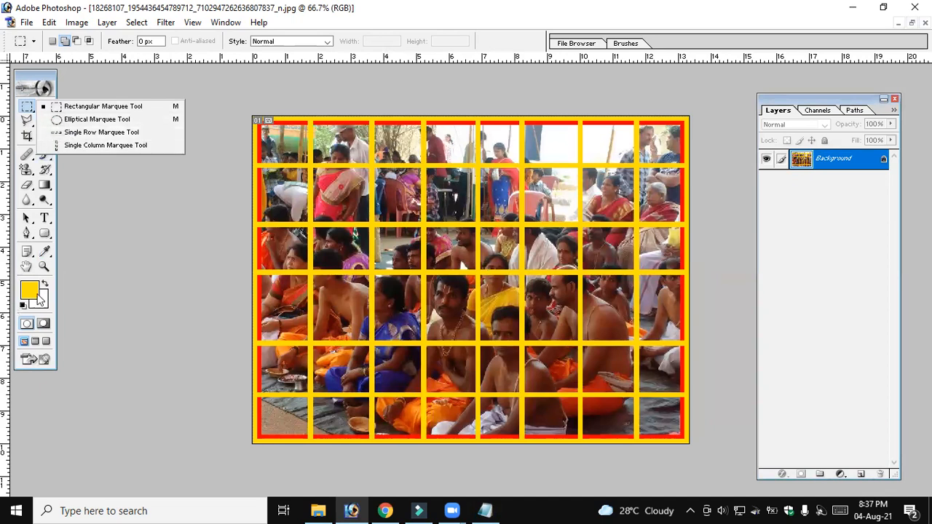
pyautogui.click(49, 23)
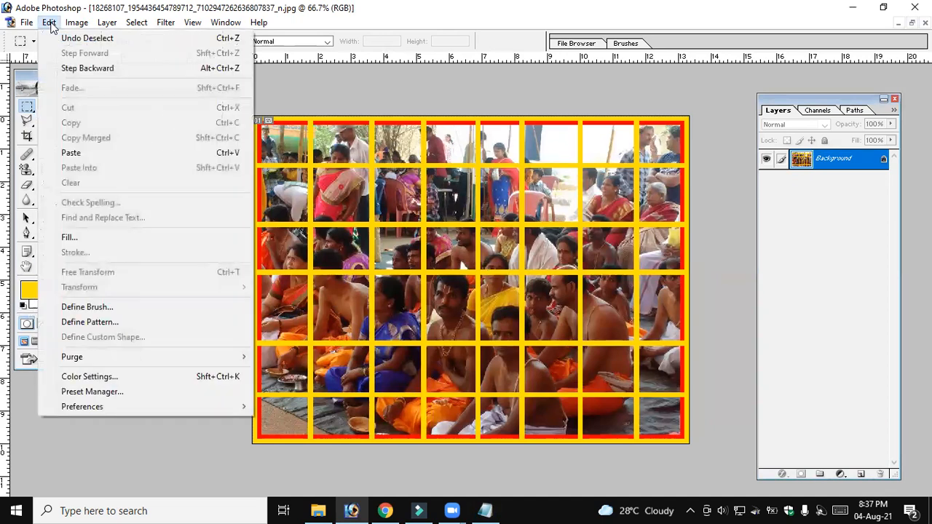
pyautogui.click(34, 75)
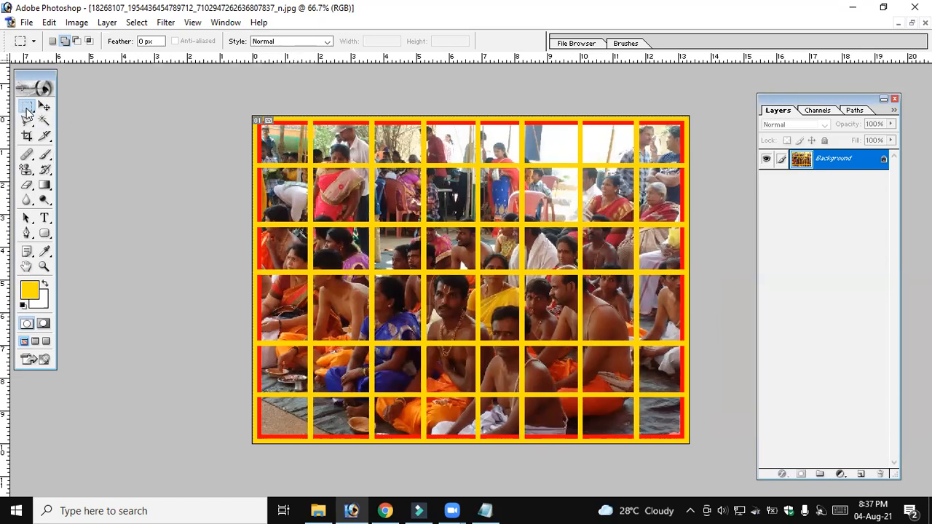
pyautogui.click(53, 41)
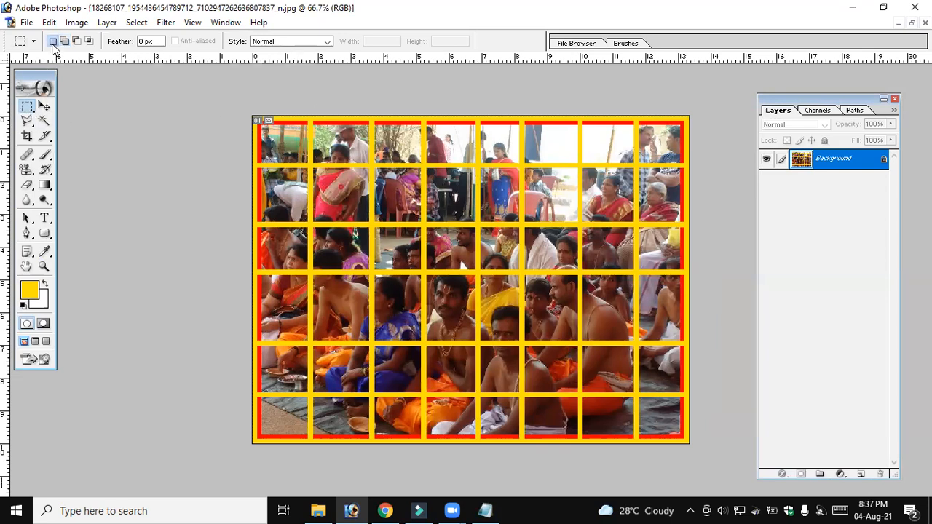